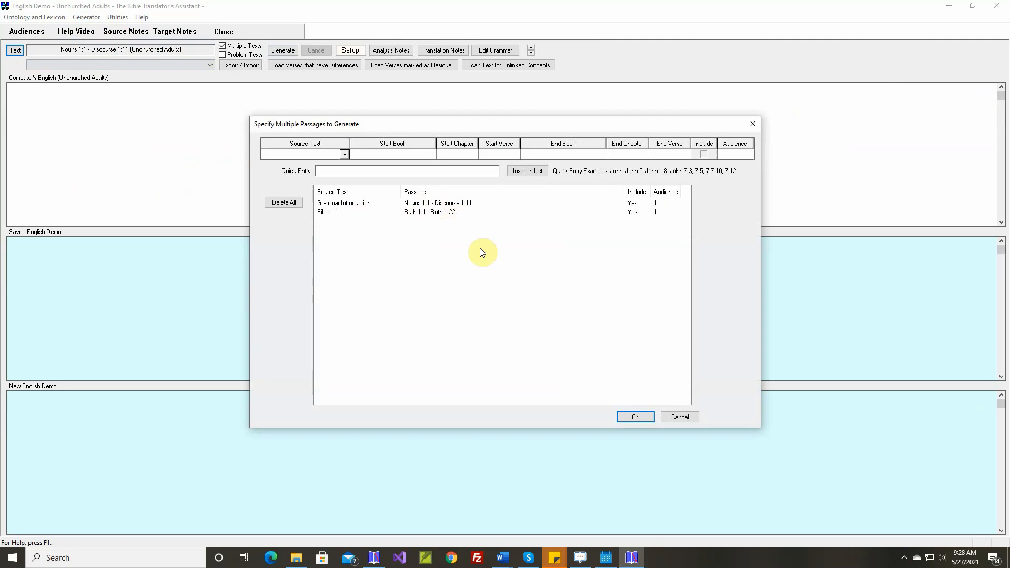
# Load the verses that have differences and display Clauses 1:48 in the Lexicon and Grammar Development Screen.
pyautogui.click(680, 417)
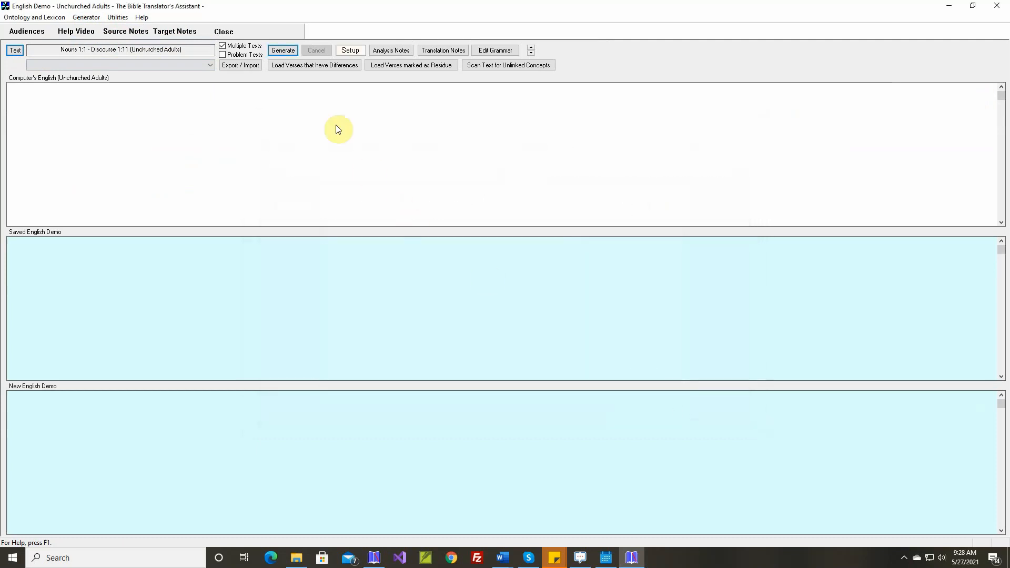
pyautogui.click(299, 67)
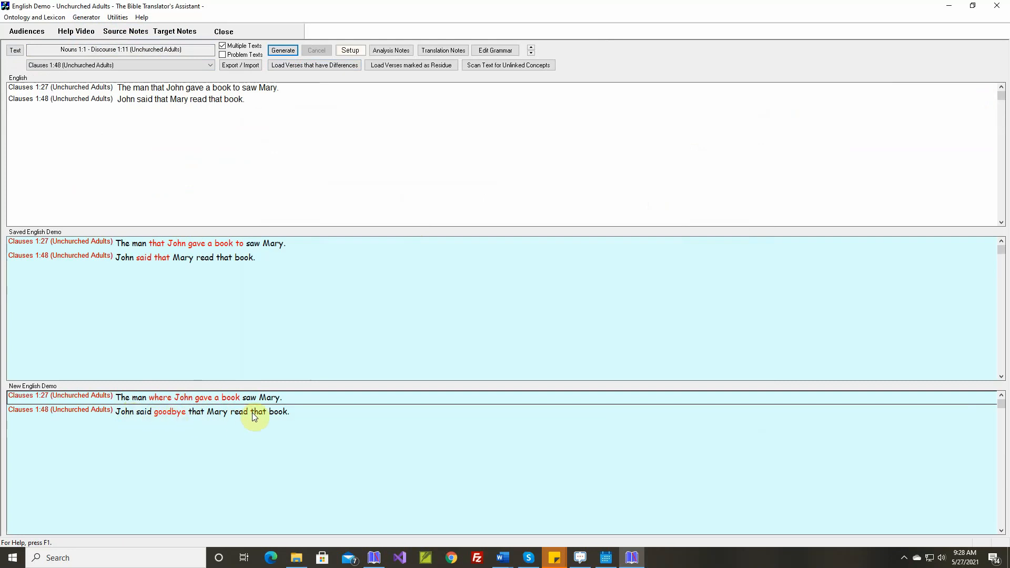
pyautogui.rightClick(235, 414)
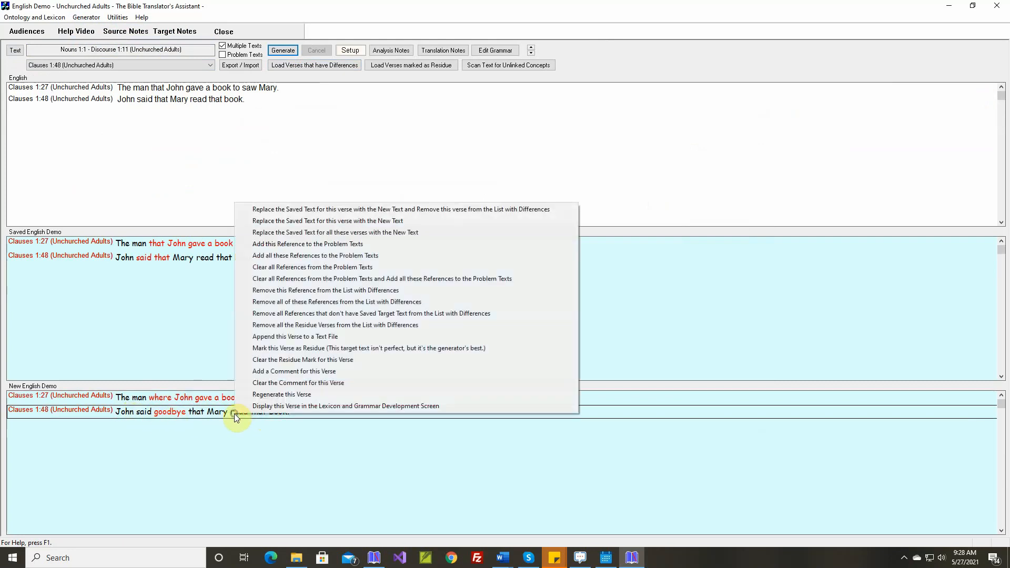
pyautogui.click(273, 407)
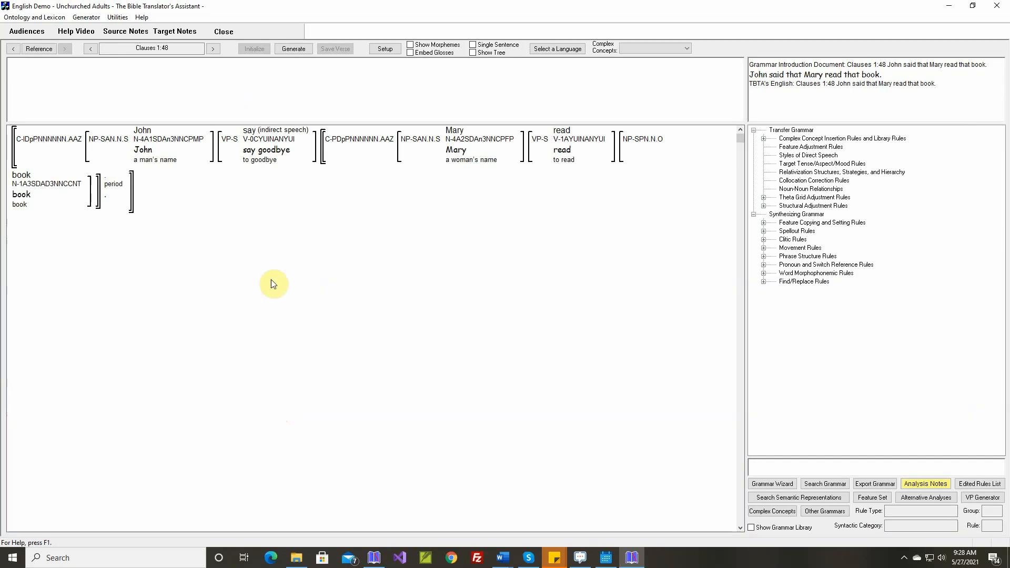
# Remap the concept say (indirect speech) from the target stem "say goodbye" to "say", and generate the verse again.
pyautogui.moveTo(253, 137)
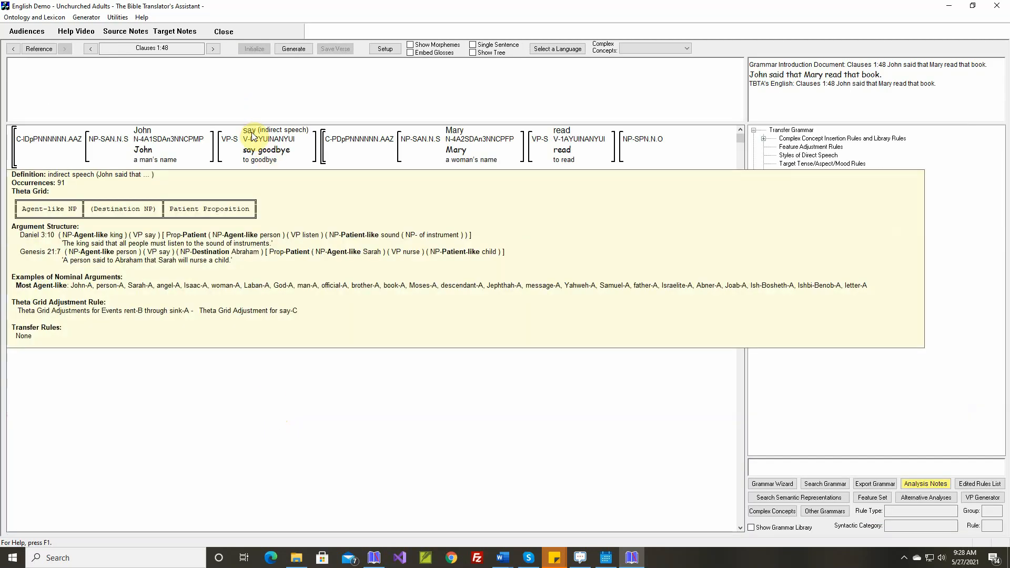
pyautogui.moveTo(288, 150)
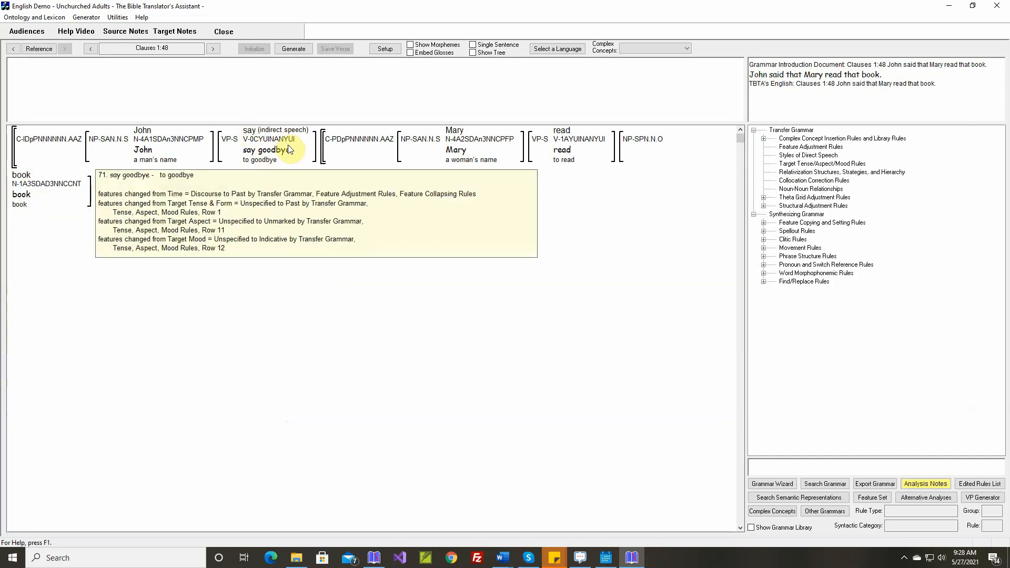
pyautogui.rightClick(254, 136)
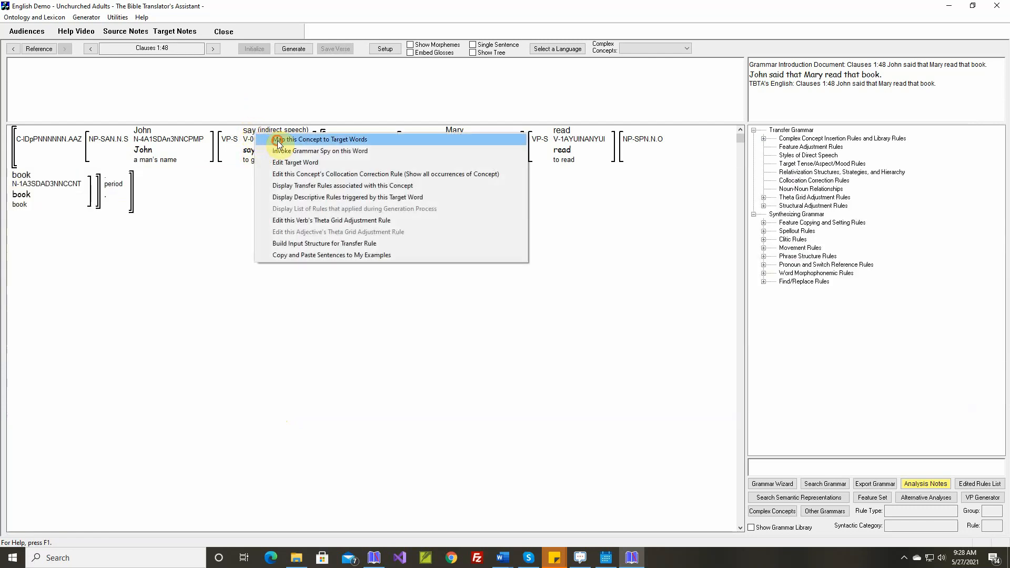
pyautogui.click(277, 140)
pyautogui.click(327, 401)
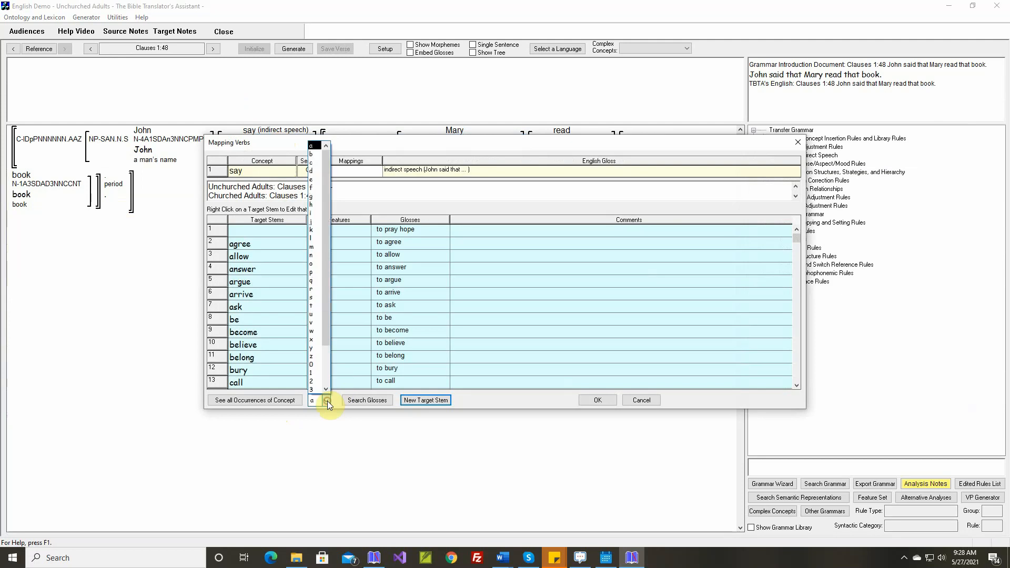
pyautogui.click(315, 299)
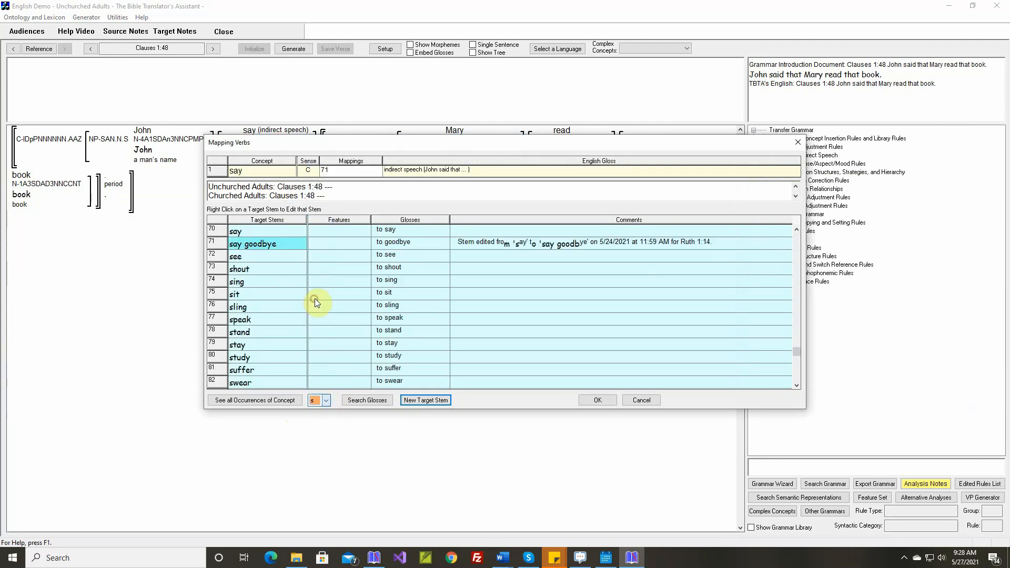
pyautogui.click(266, 245)
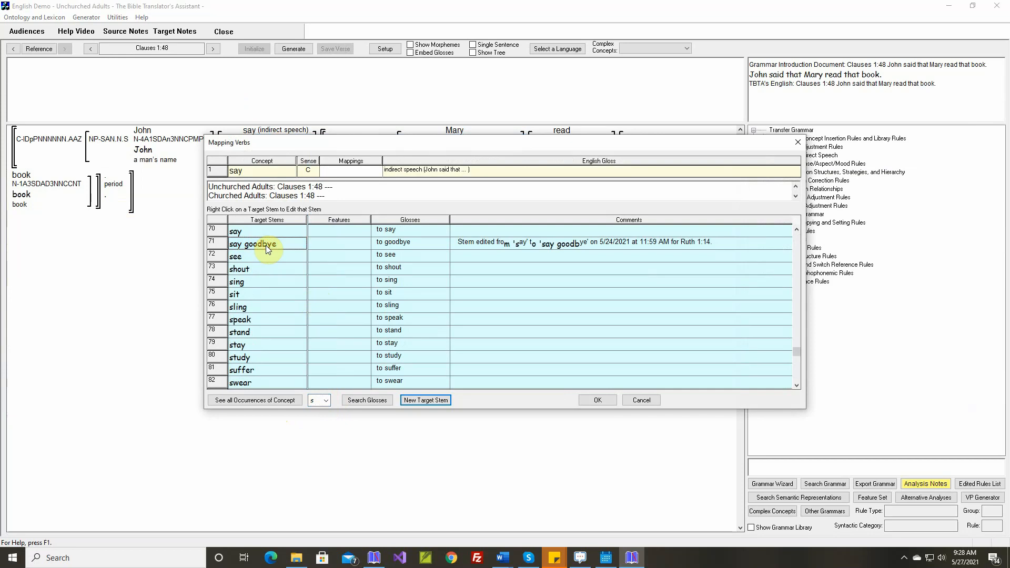
pyautogui.click(268, 232)
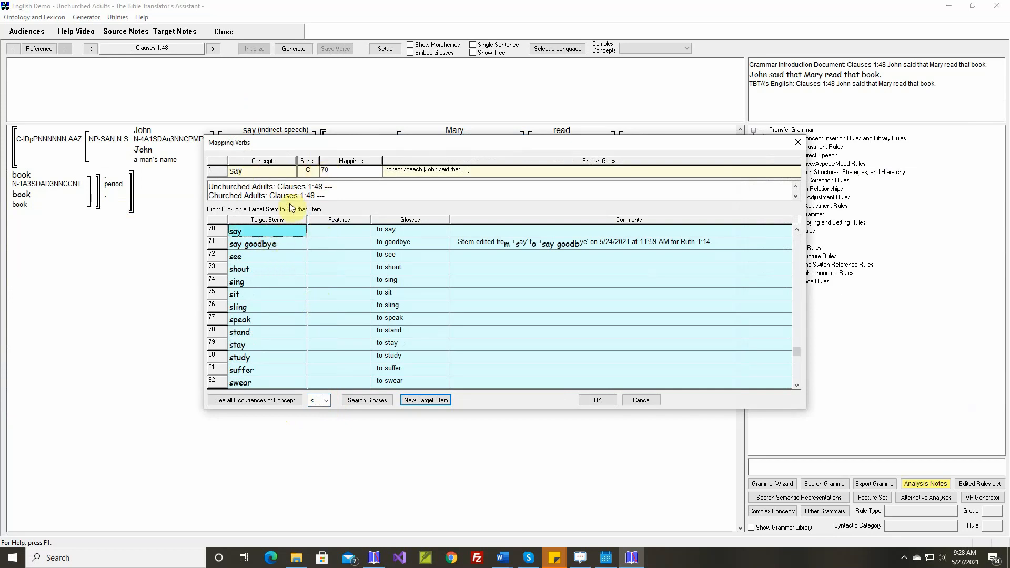
pyautogui.click(601, 400)
pyautogui.click(296, 48)
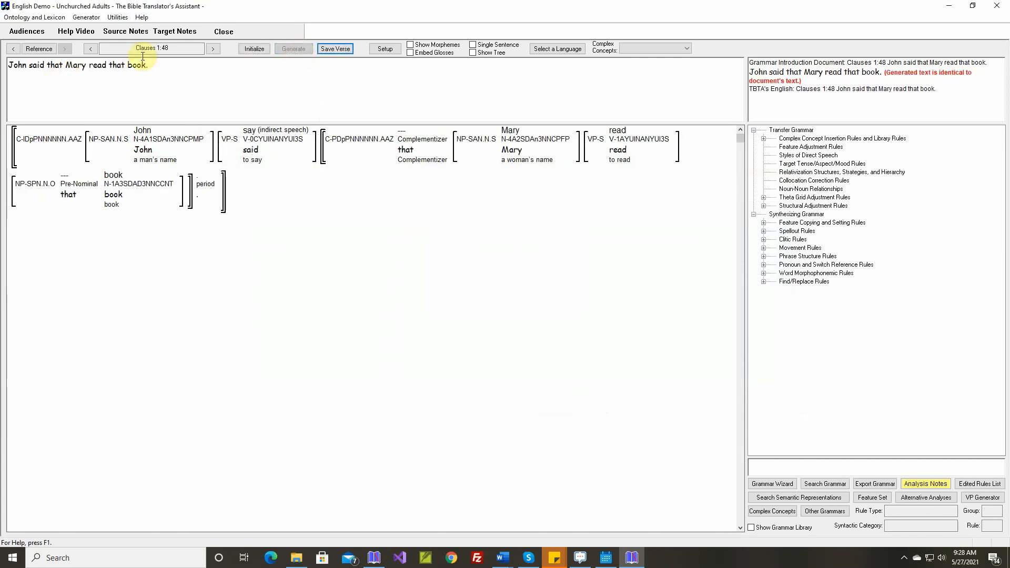
# Return to the list of verses with differences and remove the Clauses 1:48 reference from it.
pyautogui.click(89, 19)
pyautogui.click(103, 41)
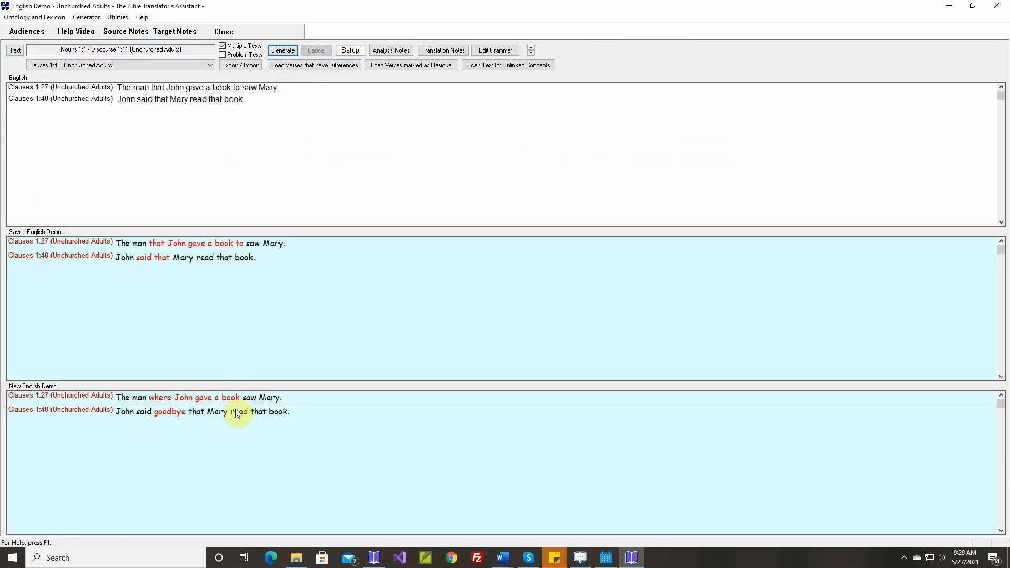
pyautogui.rightClick(236, 414)
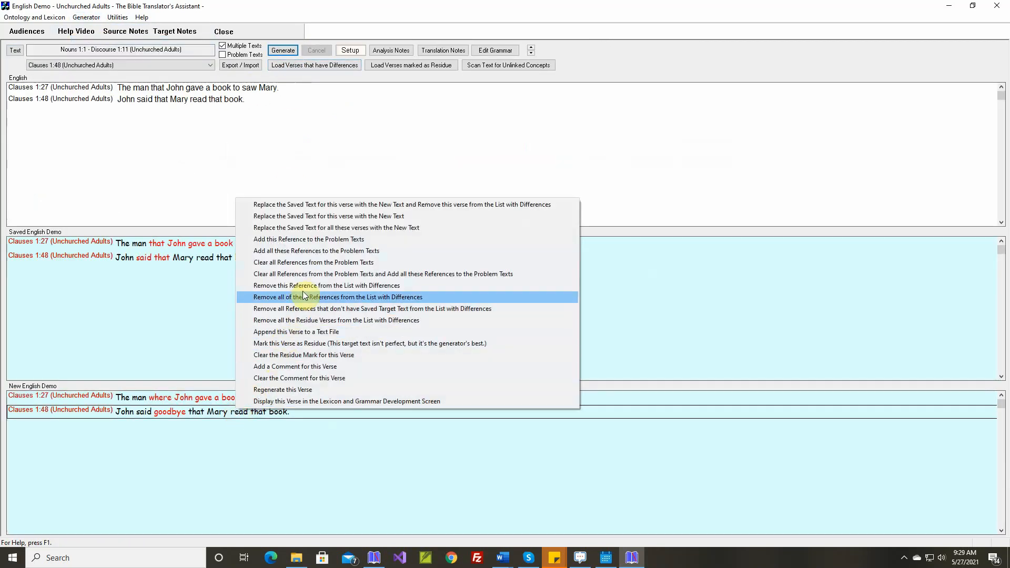
pyautogui.click(286, 286)
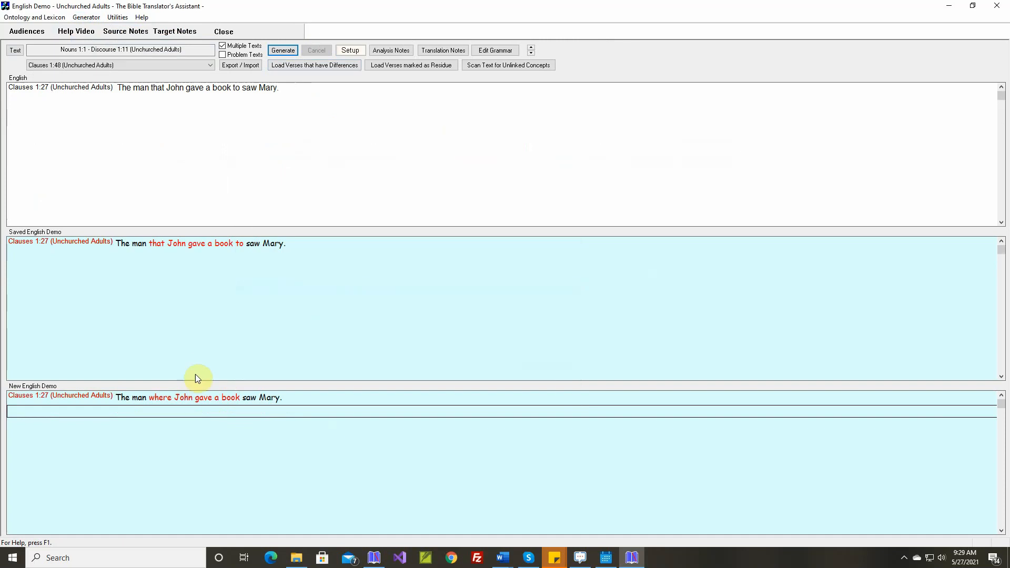
# Display Clauses 1:27 for grammar development, accept the Theta Grid Adjustment rule for its verb see, and generate the verse.
pyautogui.rightClick(209, 399)
pyautogui.click(245, 392)
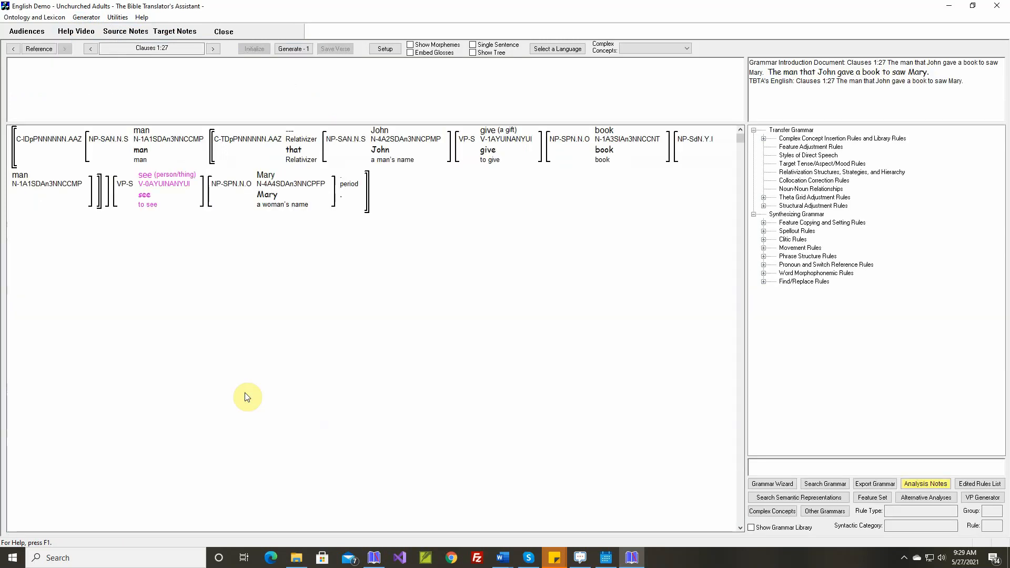
pyautogui.rightClick(153, 184)
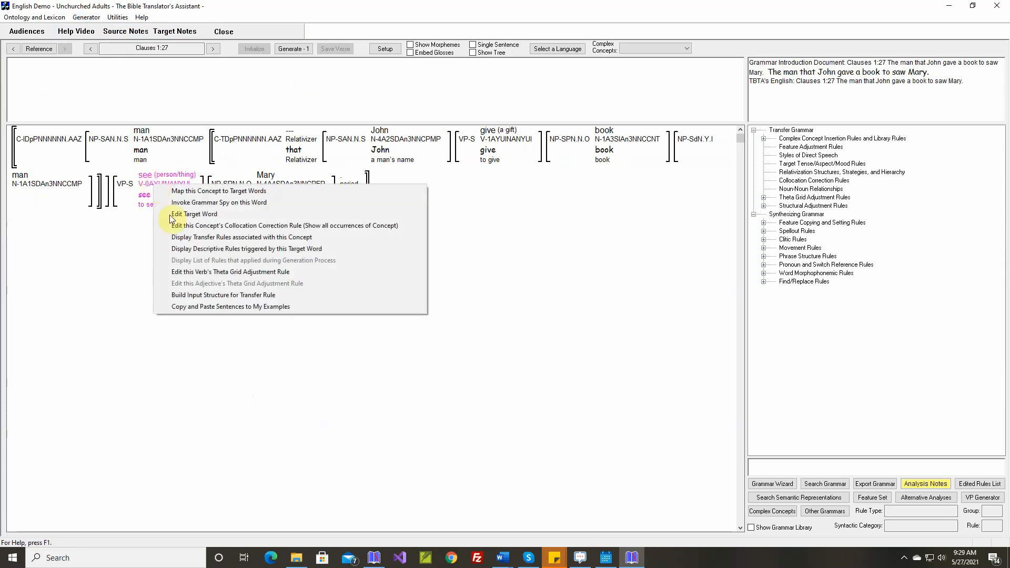
pyautogui.click(206, 272)
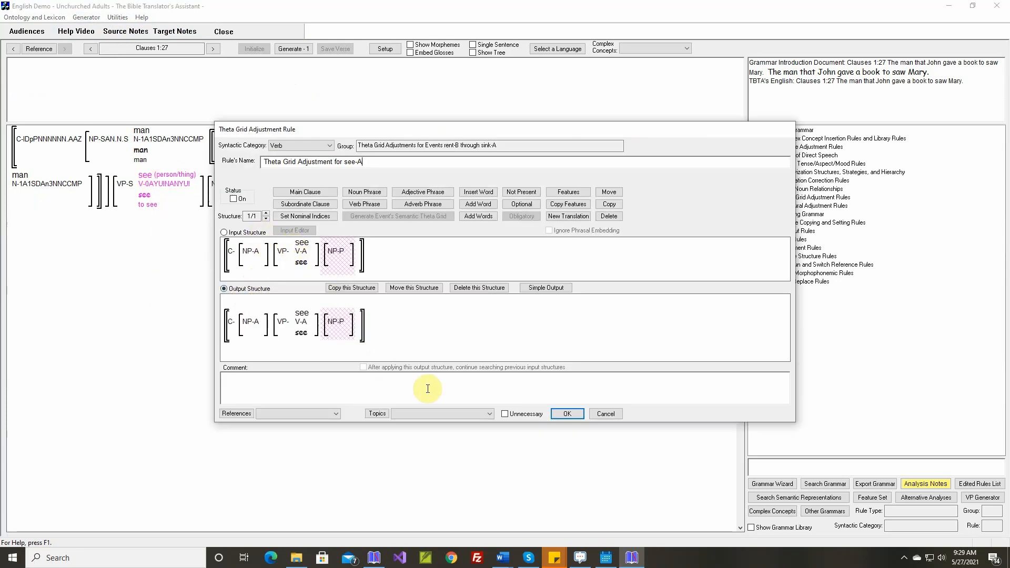
pyautogui.click(558, 414)
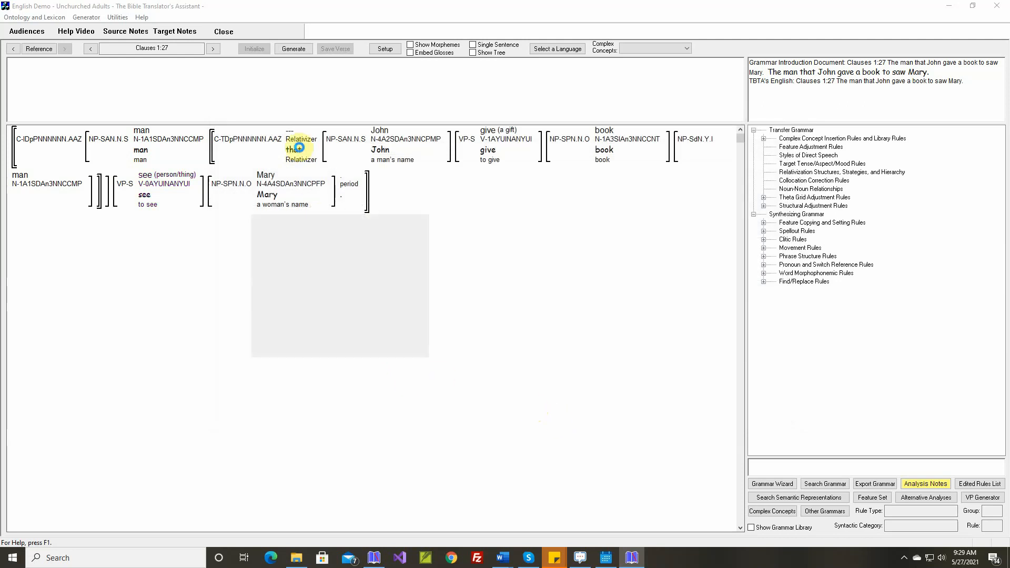
pyautogui.click(293, 50)
pyautogui.click(292, 52)
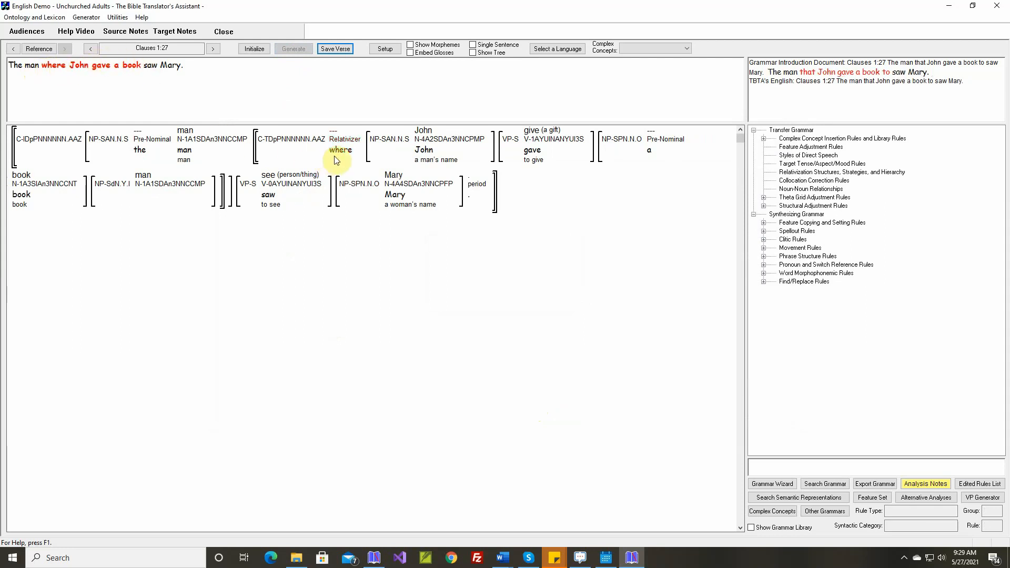
# Examine the Relative Clauses structural adjustment rule in the Subordinate Clauses group, including the adposition in its input structure.
pyautogui.moveTo(343, 153)
pyautogui.click(764, 205)
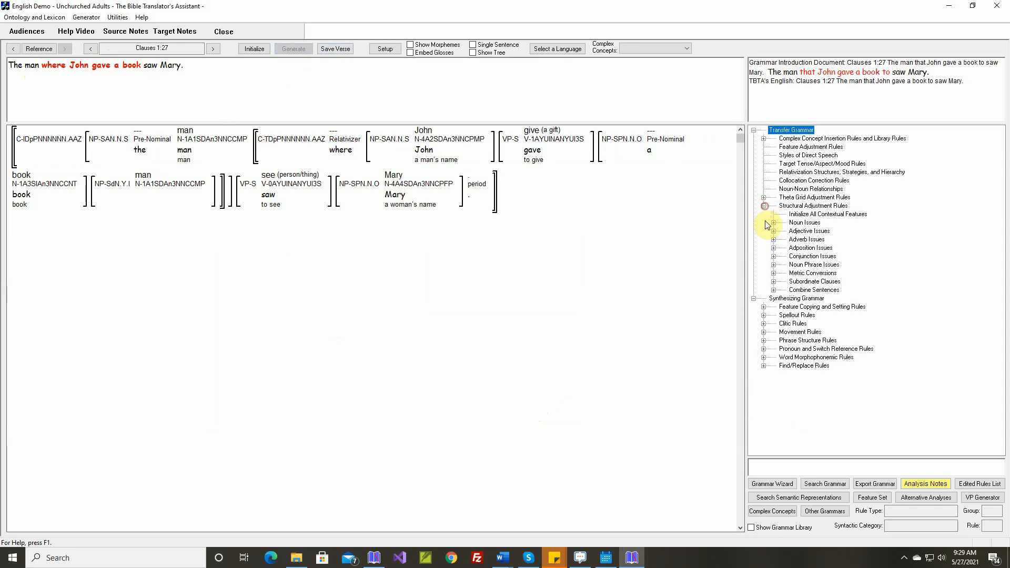
pyautogui.click(774, 282)
pyautogui.doubleClick(824, 299)
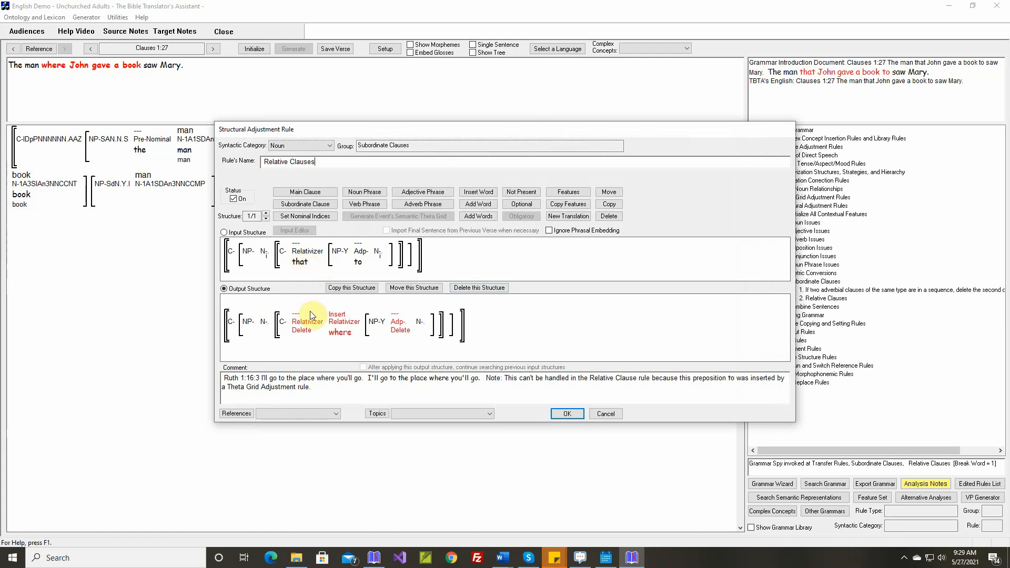
pyautogui.moveTo(358, 264)
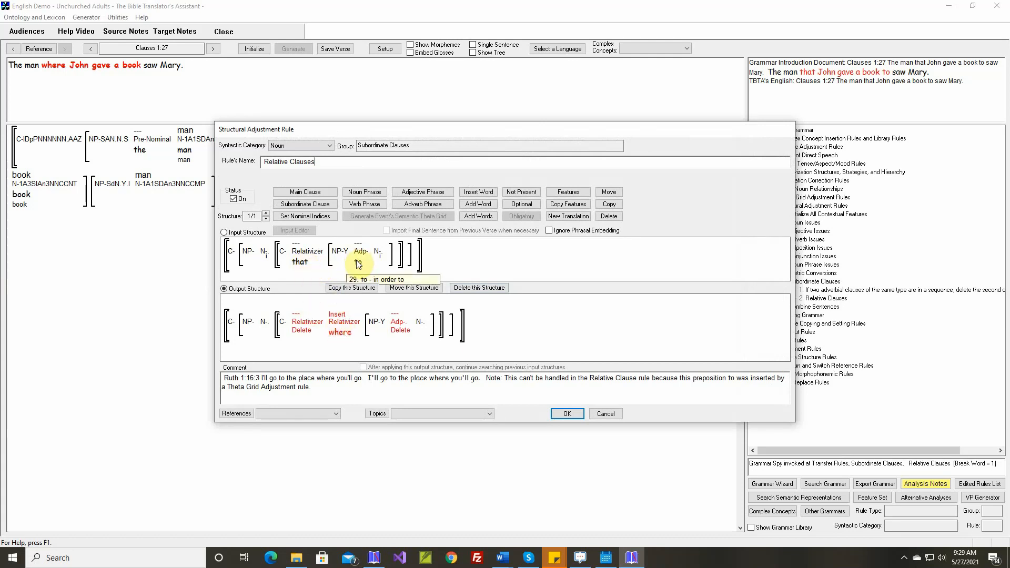
pyautogui.click(598, 413)
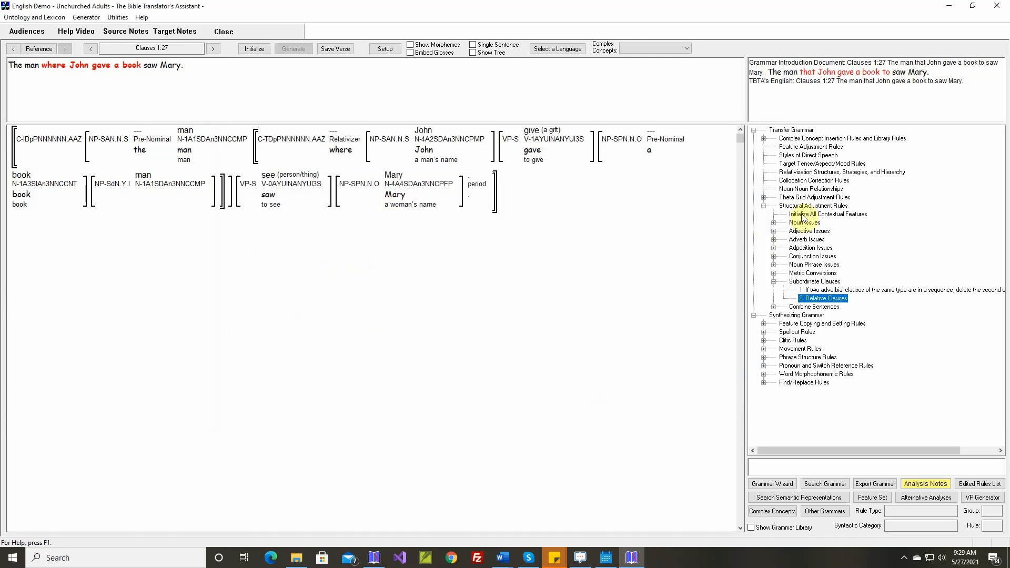
# Examine the first three structures of the Restructuring Rule for Relative Clauses within the relativization strategies.
pyautogui.doubleClick(848, 173)
pyautogui.click(470, 121)
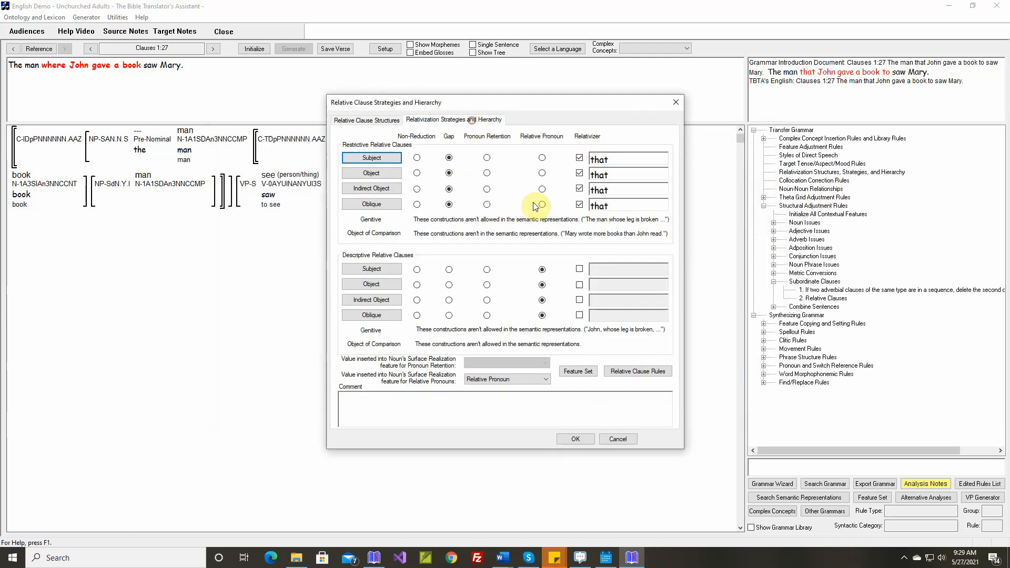
pyautogui.click(623, 372)
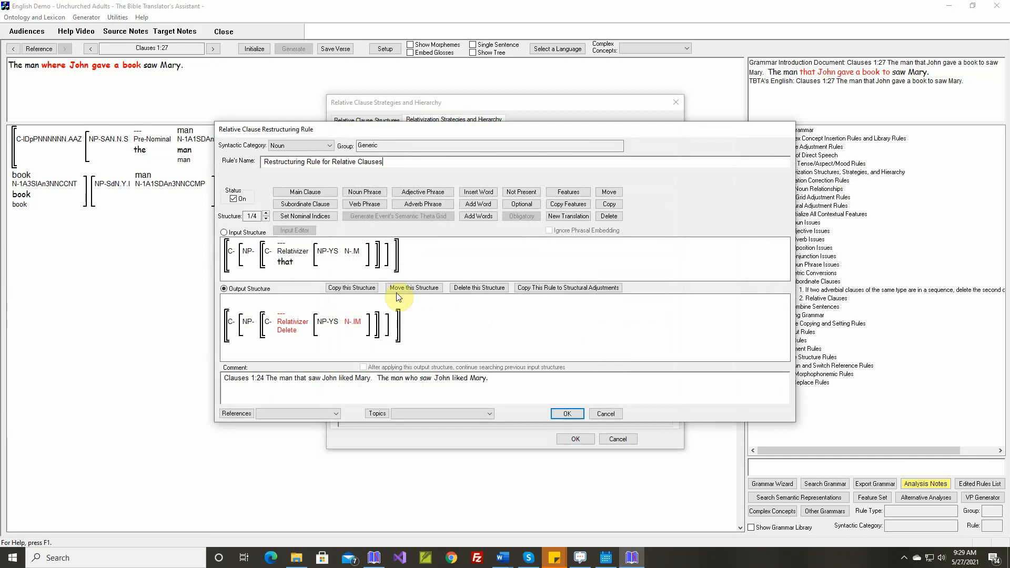
pyautogui.click(266, 214)
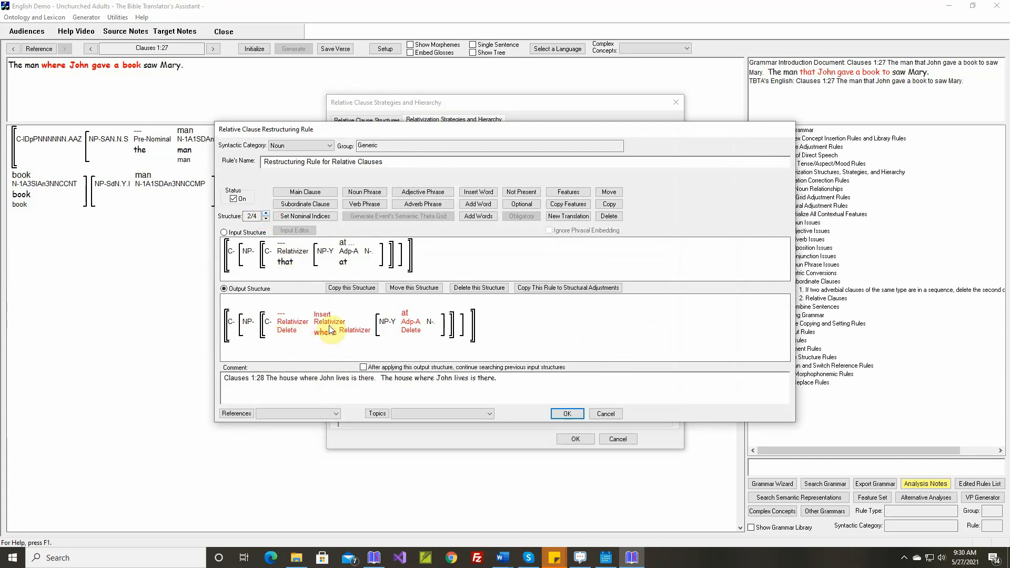
pyautogui.moveTo(345, 248)
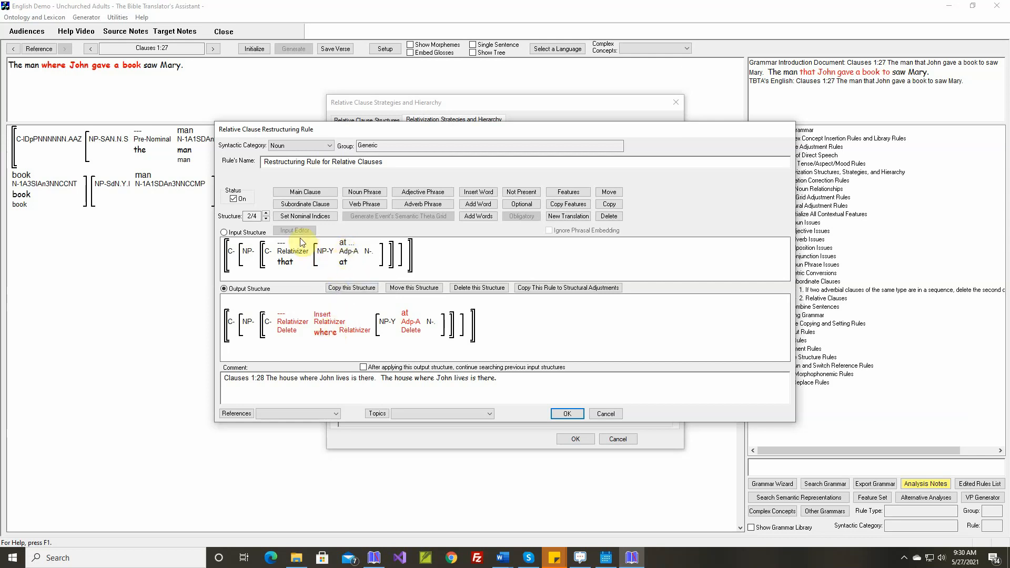
pyautogui.click(266, 213)
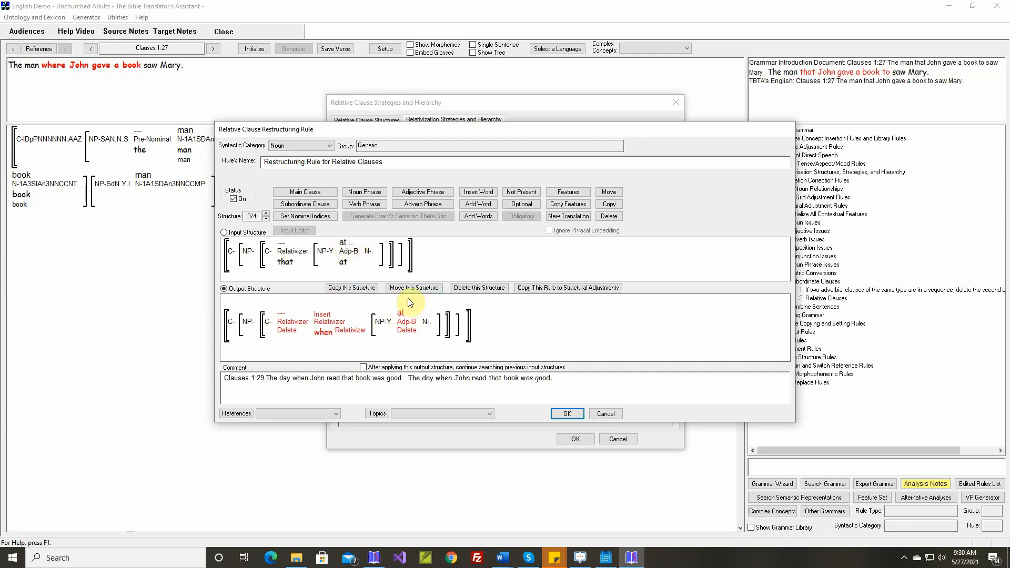
pyautogui.click(598, 415)
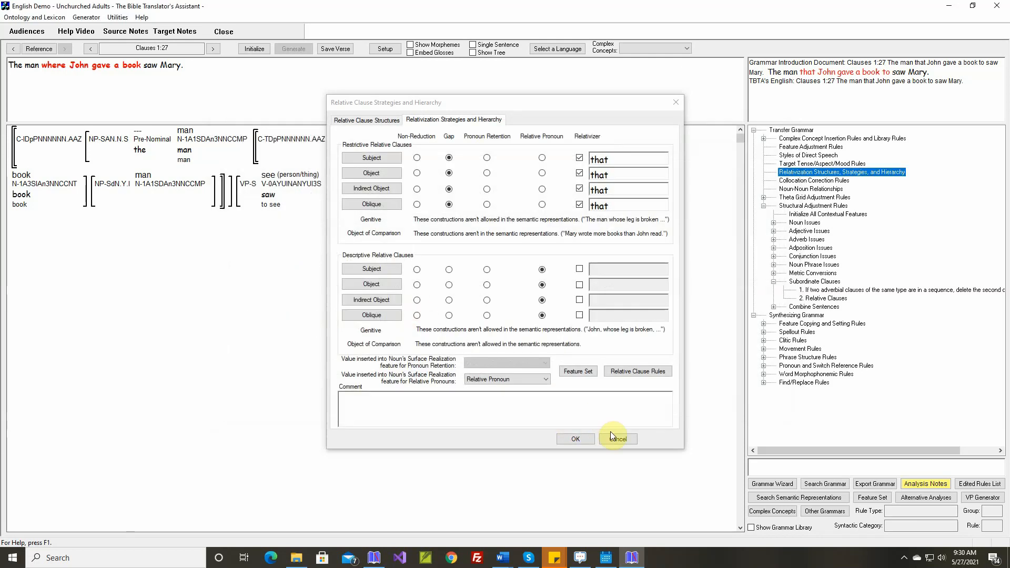
pyautogui.click(614, 438)
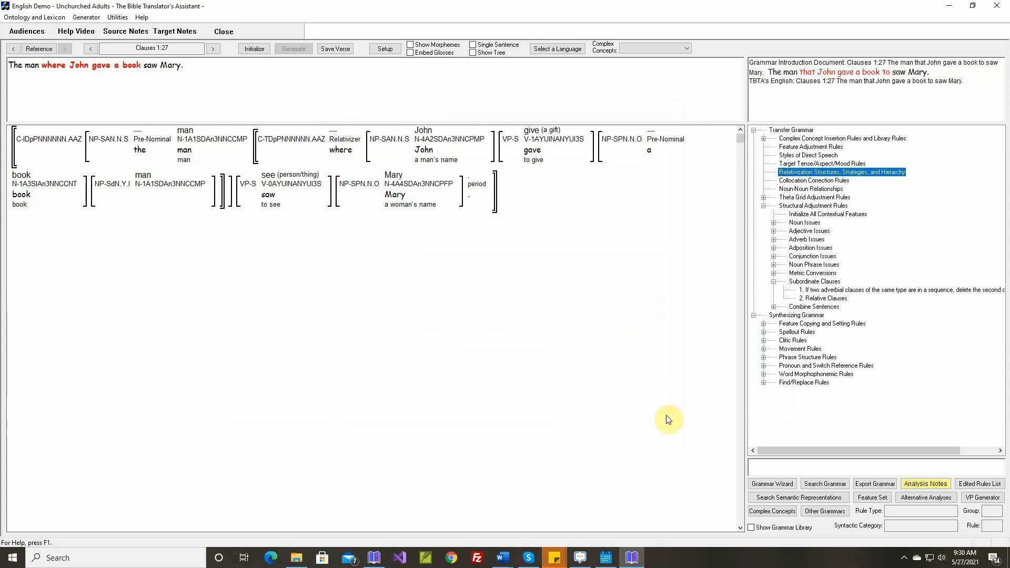
# Restrict the head noun in the Relative Clauses structural adjustment rule's input structure to the type Place.
pyautogui.doubleClick(826, 298)
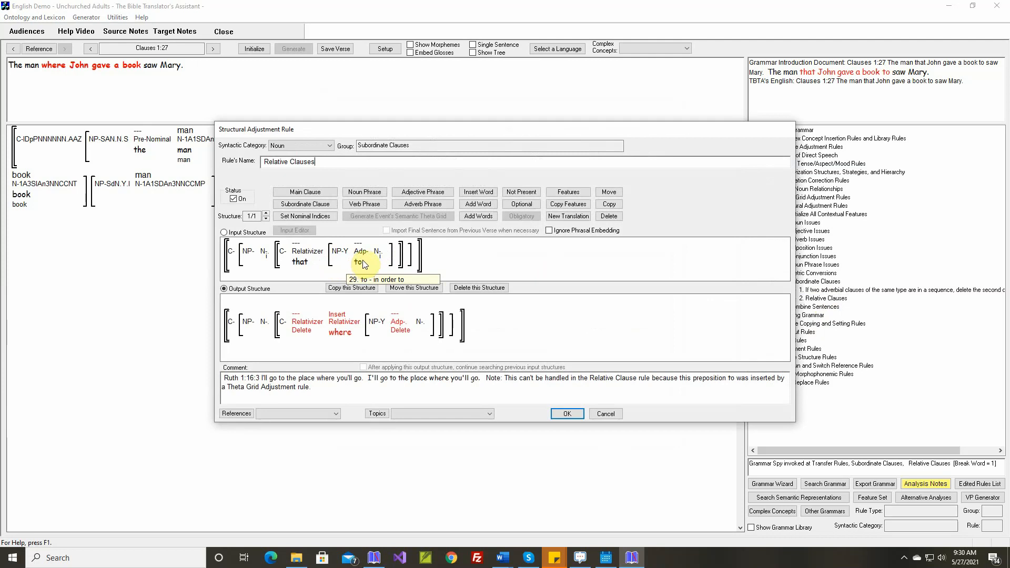
pyautogui.click(568, 192)
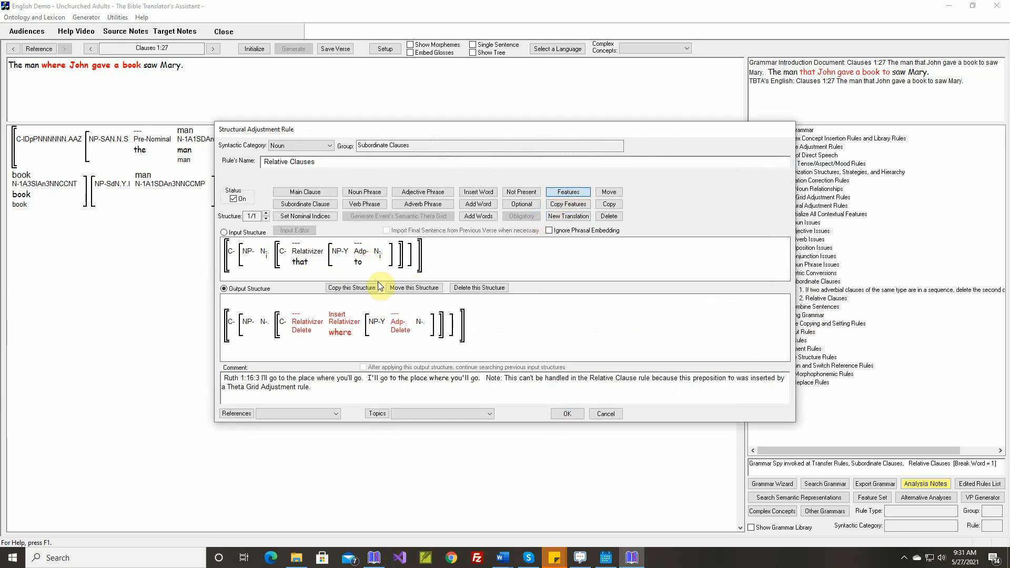
pyautogui.click(268, 256)
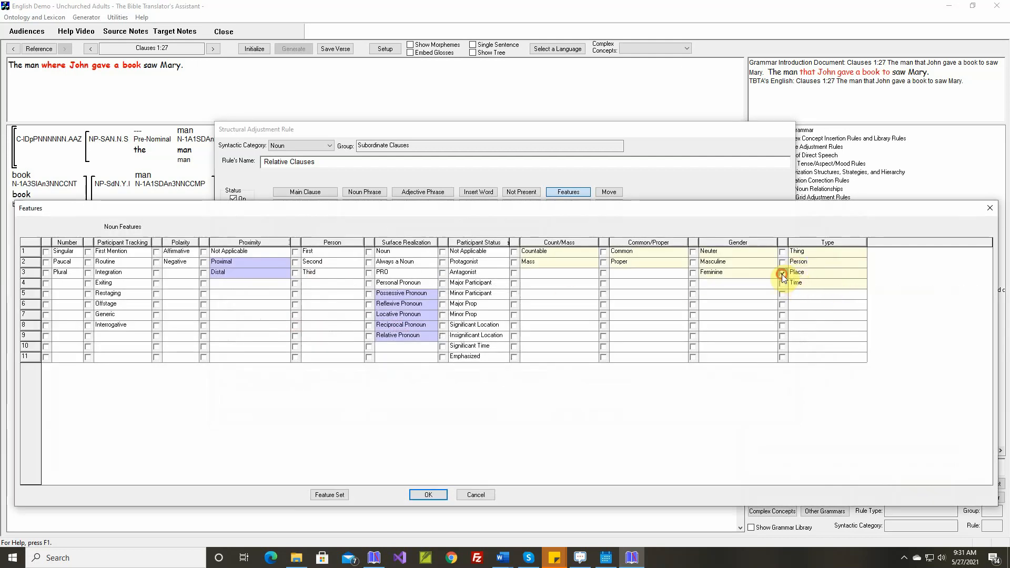
pyautogui.click(431, 495)
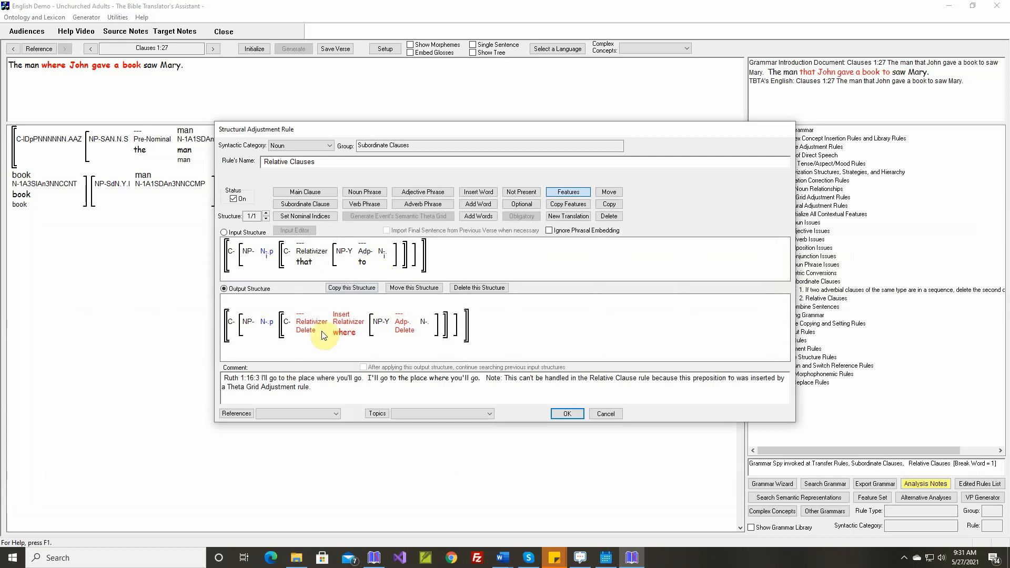
# Accept the Relative Clauses rule, then reinitialize and regenerate Clauses 1:27.
pyautogui.click(567, 414)
pyautogui.click(256, 51)
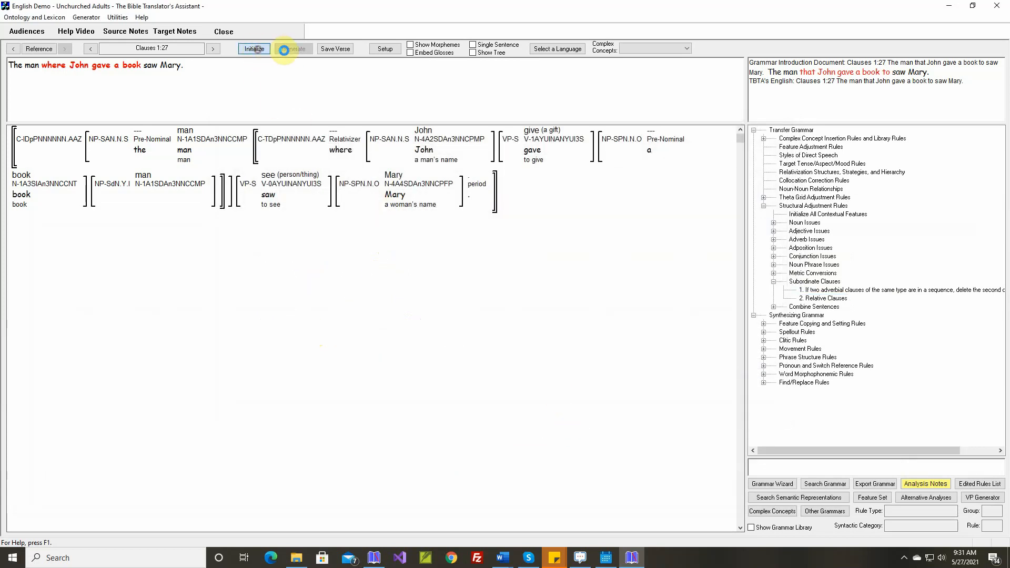
pyautogui.click(291, 49)
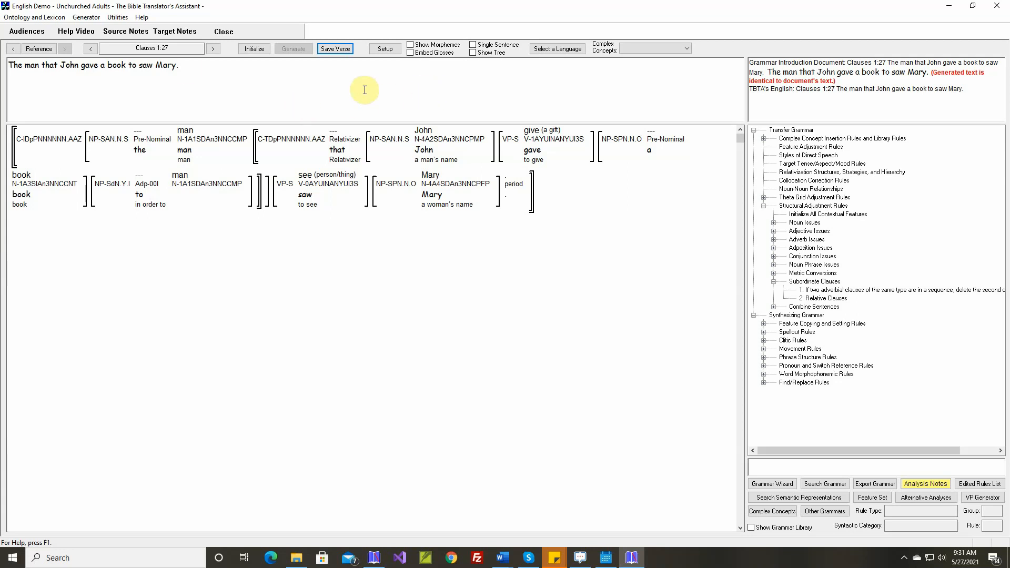
# Open the lexicon and display the features of its adjectives.
pyautogui.click(42, 17)
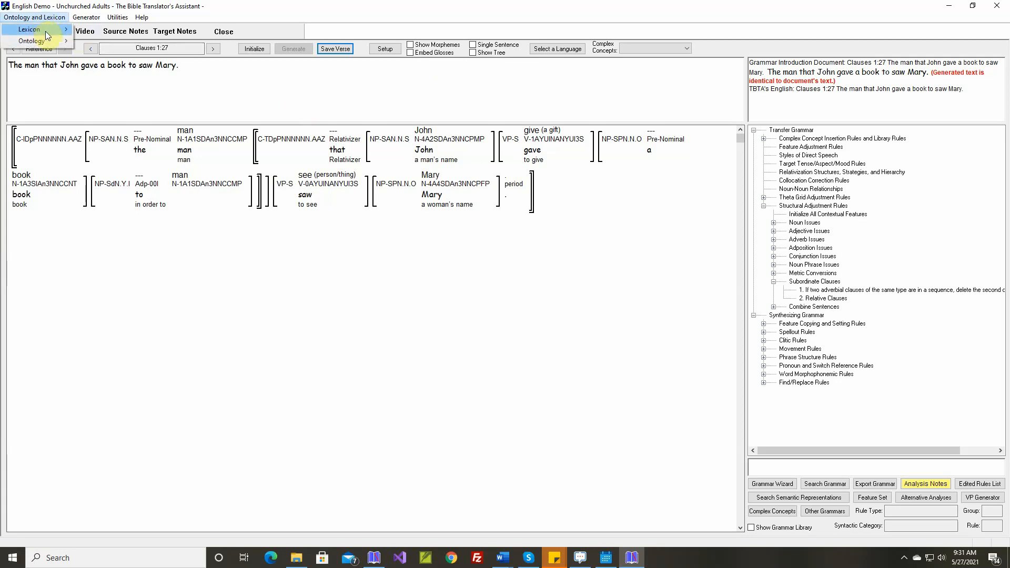
pyautogui.moveTo(48, 30)
pyautogui.click(104, 53)
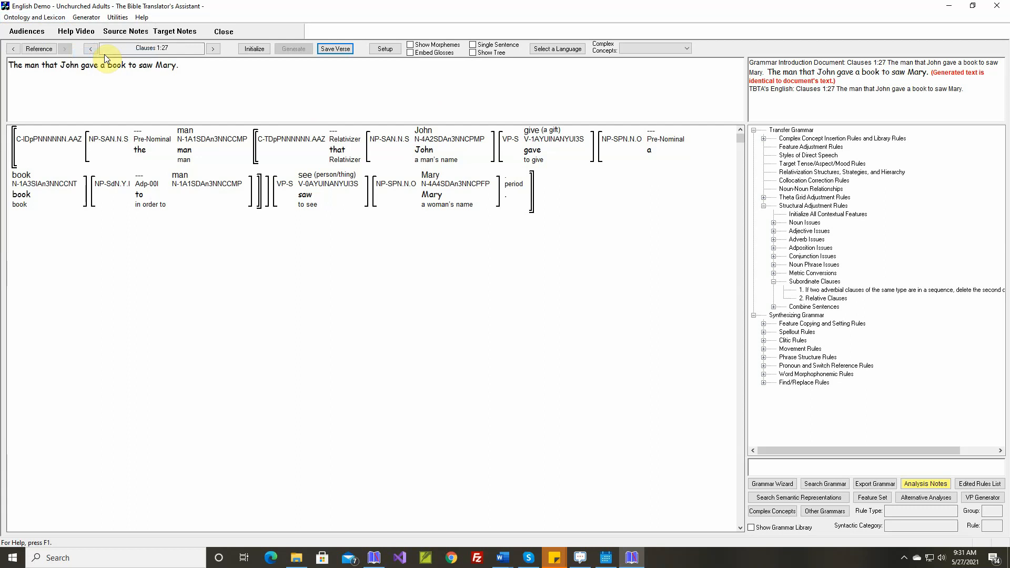
pyautogui.click(300, 57)
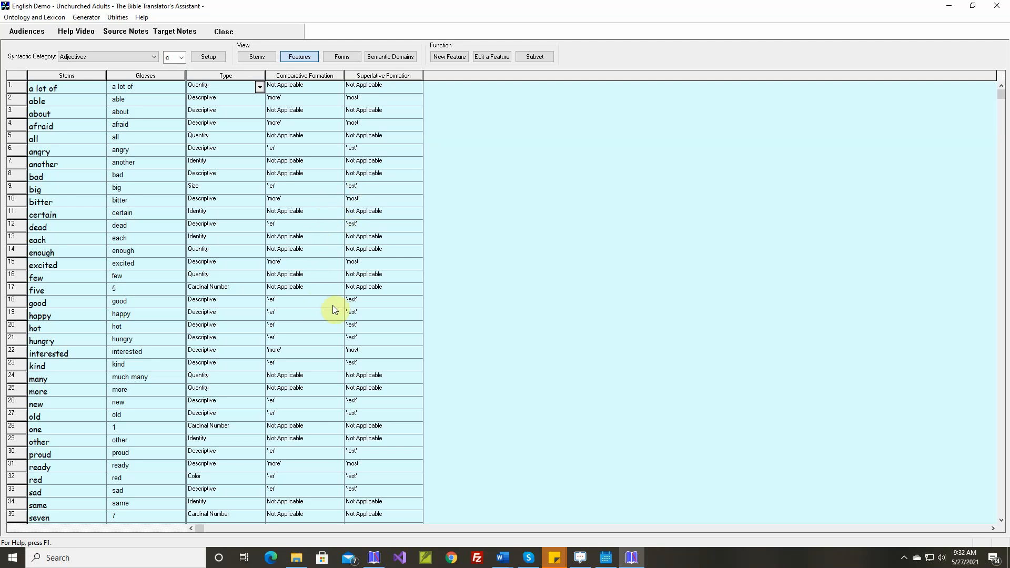
# Delete the Superlative Formation feature from the adjectives.
pyautogui.click(386, 80)
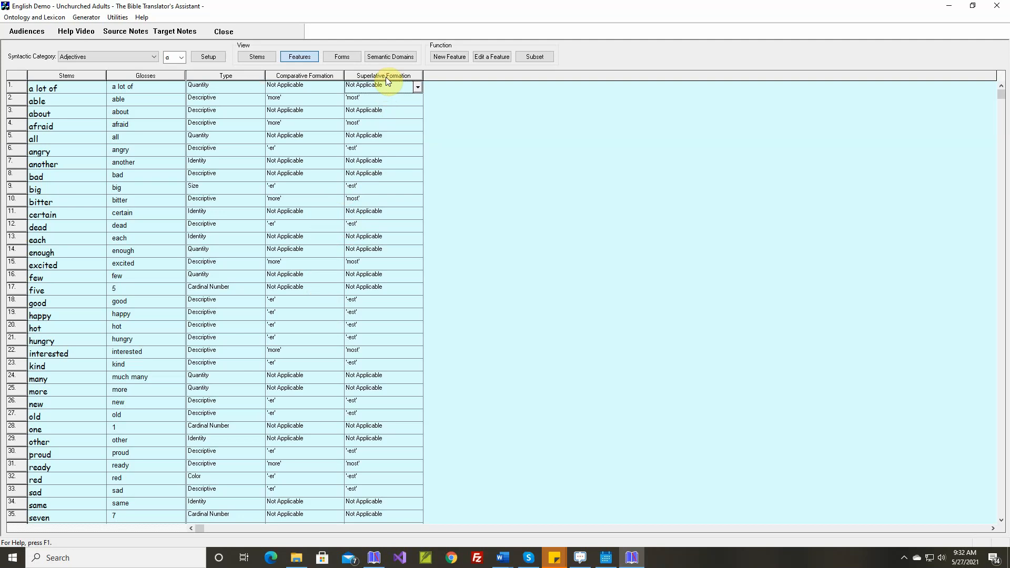
pyautogui.press('Delete')
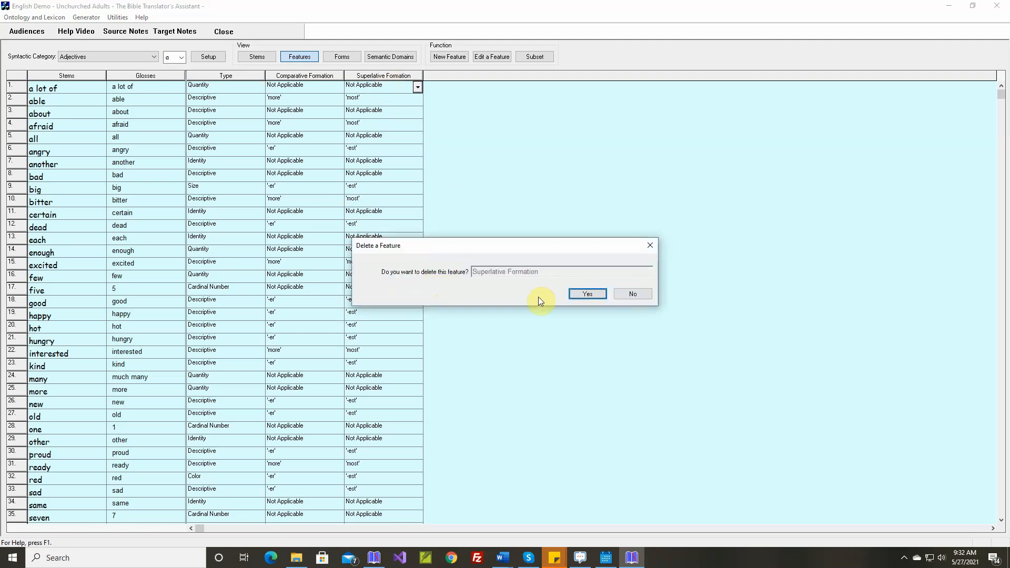
pyautogui.click(586, 294)
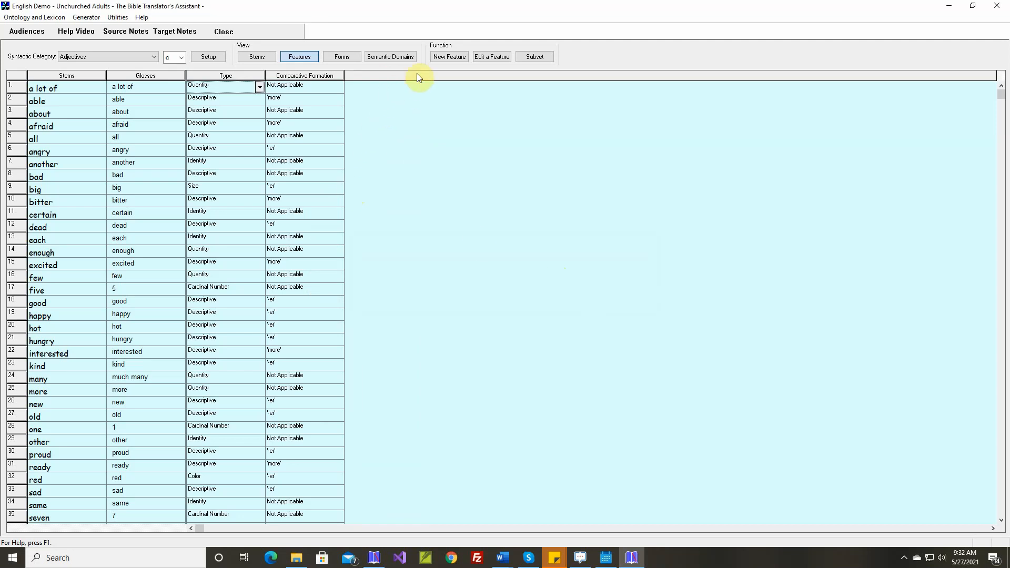
pyautogui.click(475, 56)
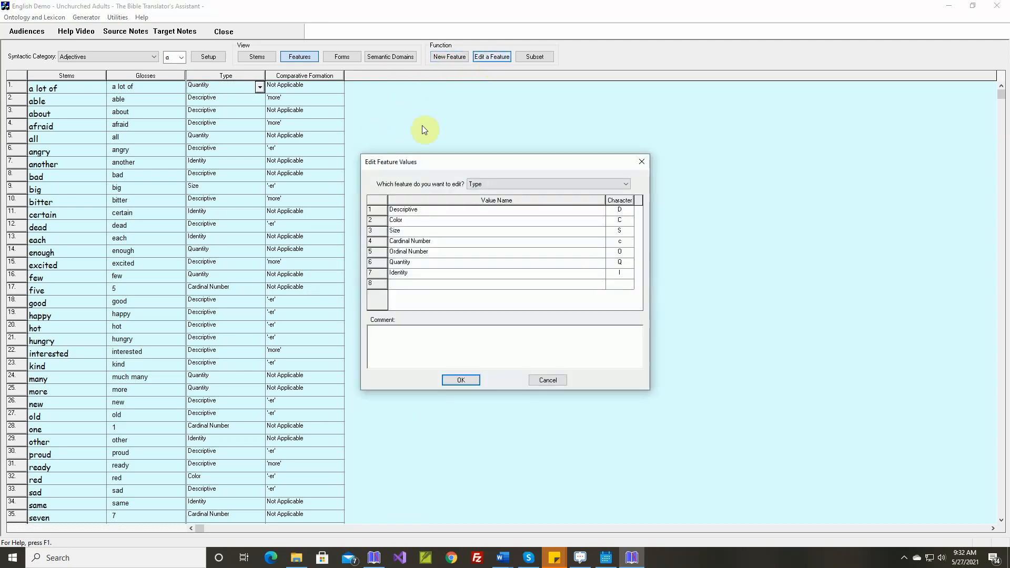
pyautogui.click(479, 184)
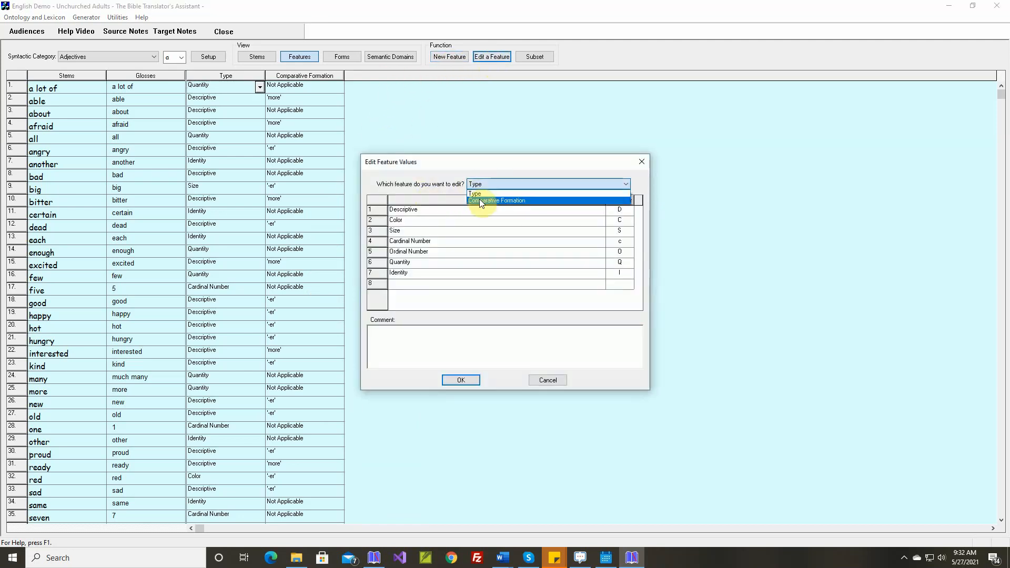
pyautogui.click(479, 199)
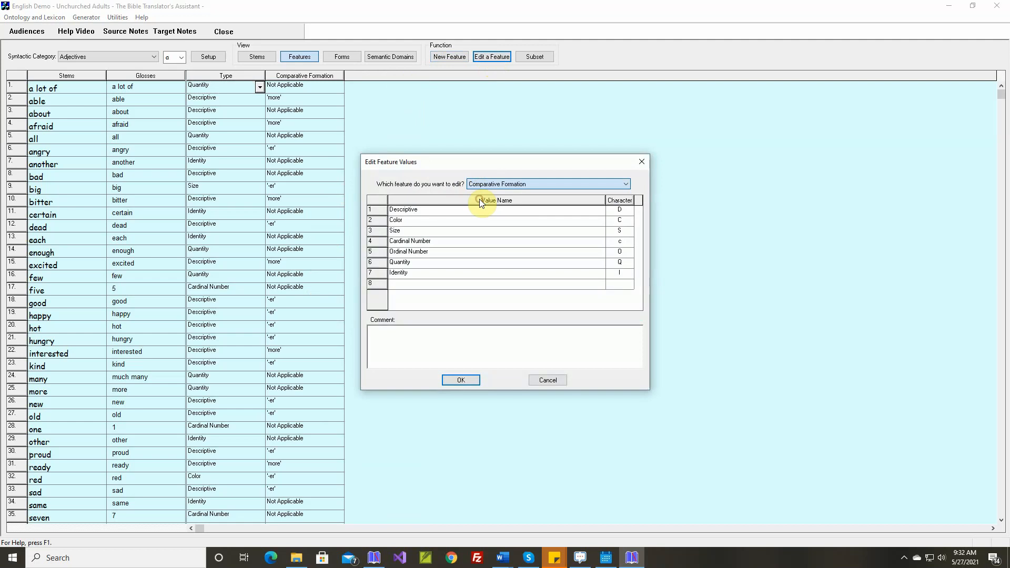
pyautogui.click(542, 381)
# Rename the adjectives' Comparative Formation feature as Comparative and Superlative Formation, and widen its column to fit the name.
pyautogui.doubleClick(318, 76)
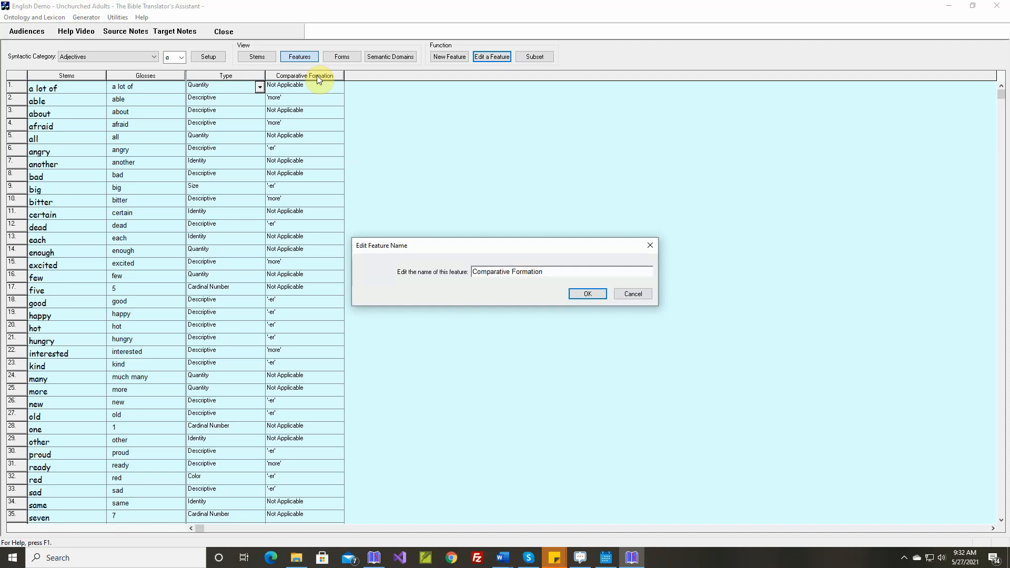
pyautogui.write('and Supr')
pyautogui.press('BackSpace')
pyautogui.write('erlative')
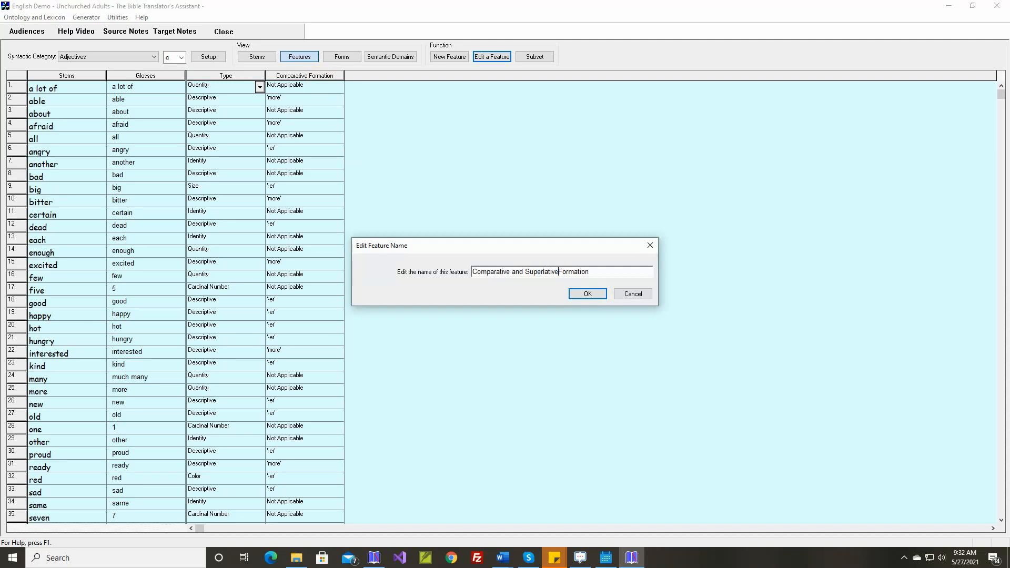
pyautogui.press('Return')
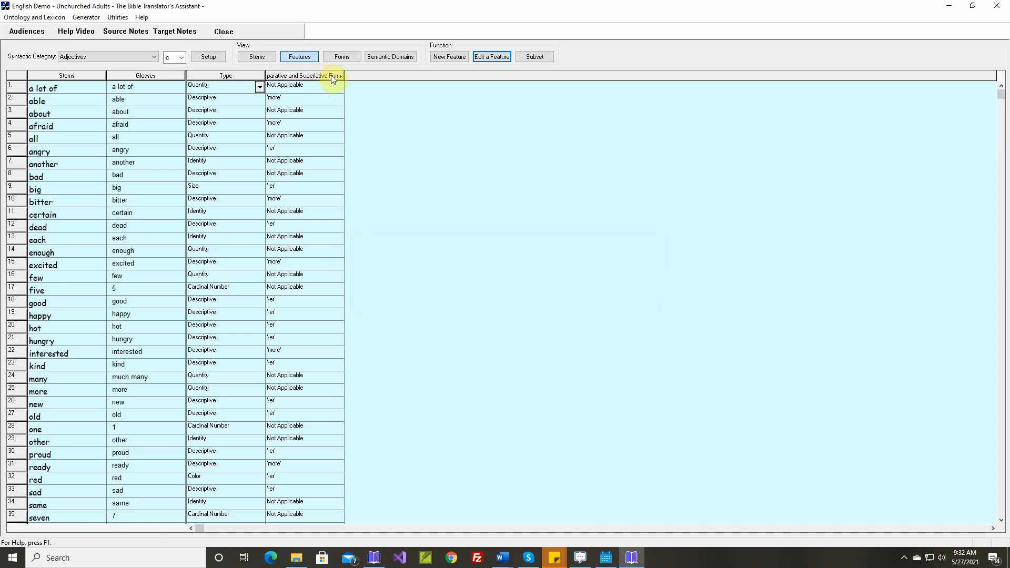
pyautogui.moveTo(344, 75); pyautogui.dragTo(375, 75)
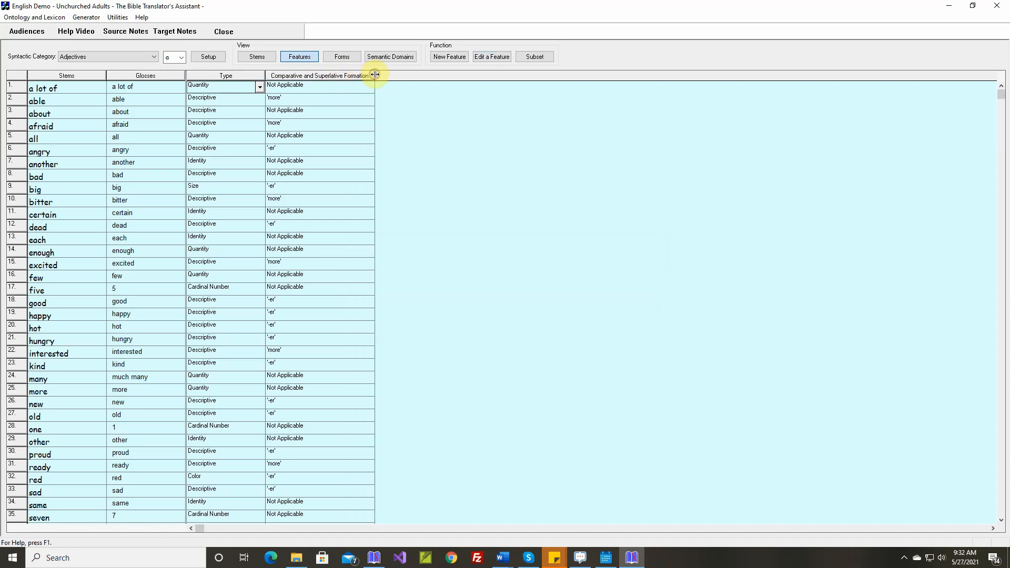
# Rename the '-er' value of the Comparative and Superlative Formation feature as '-er' '-est'.
pyautogui.click(487, 59)
pyautogui.click(492, 185)
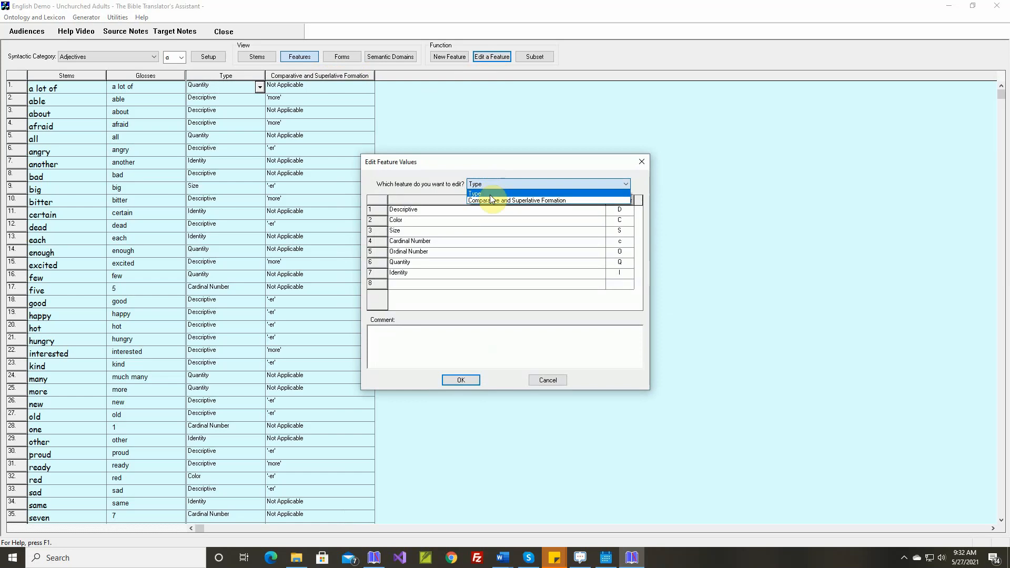
pyautogui.click(490, 200)
pyautogui.click(430, 210)
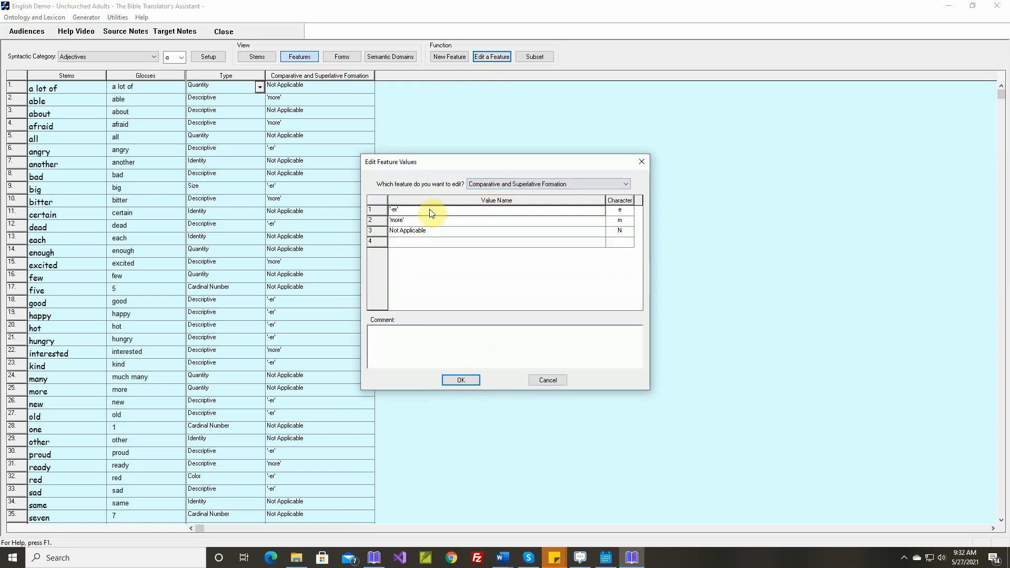
pyautogui.write("'")
pyautogui.write('-est')
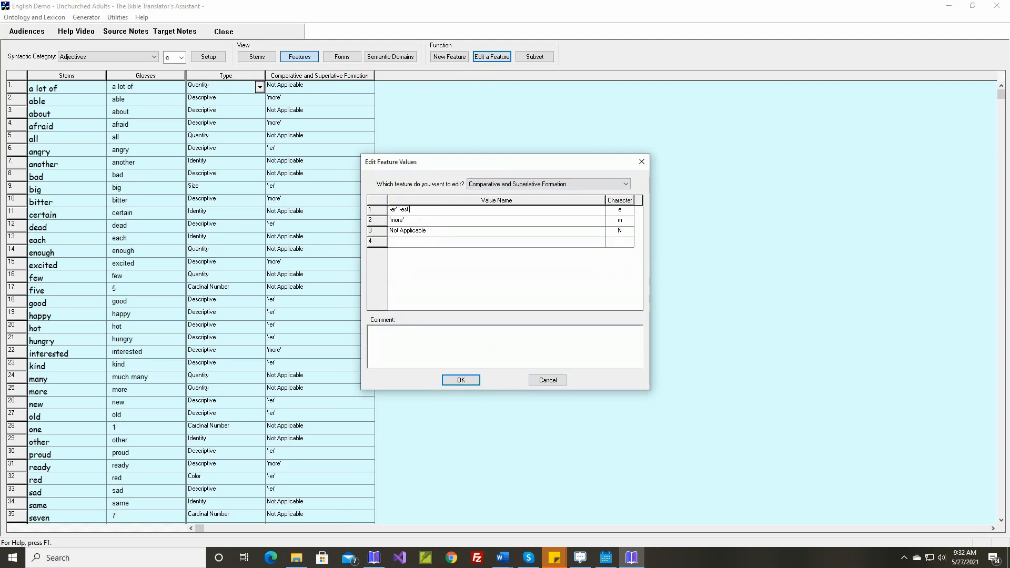
pyautogui.press('Return')
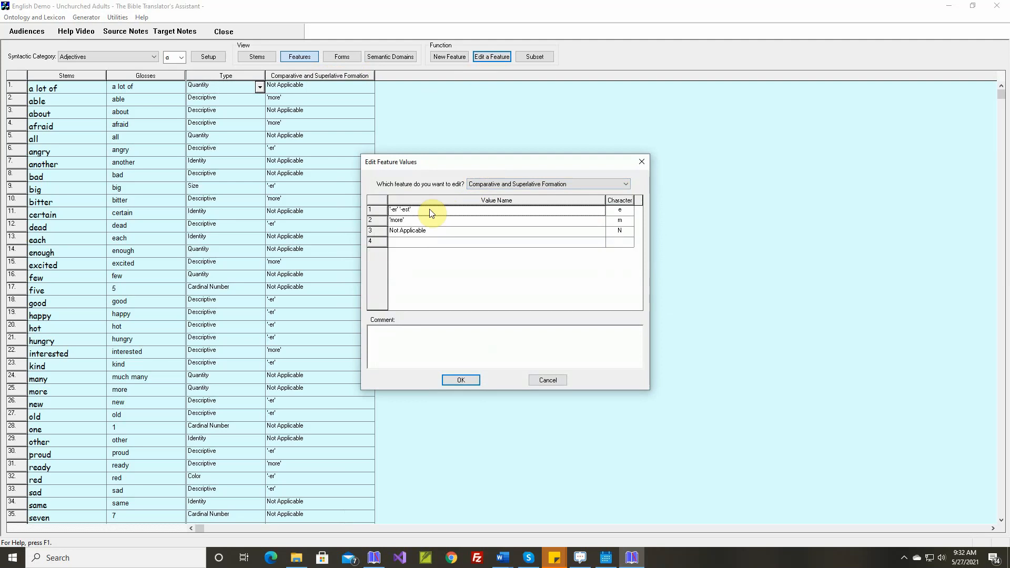
# Rename the feature's 'more' value as 'more' 'most' and accept the edited values.
pyautogui.click(431, 221)
pyautogui.write("'")
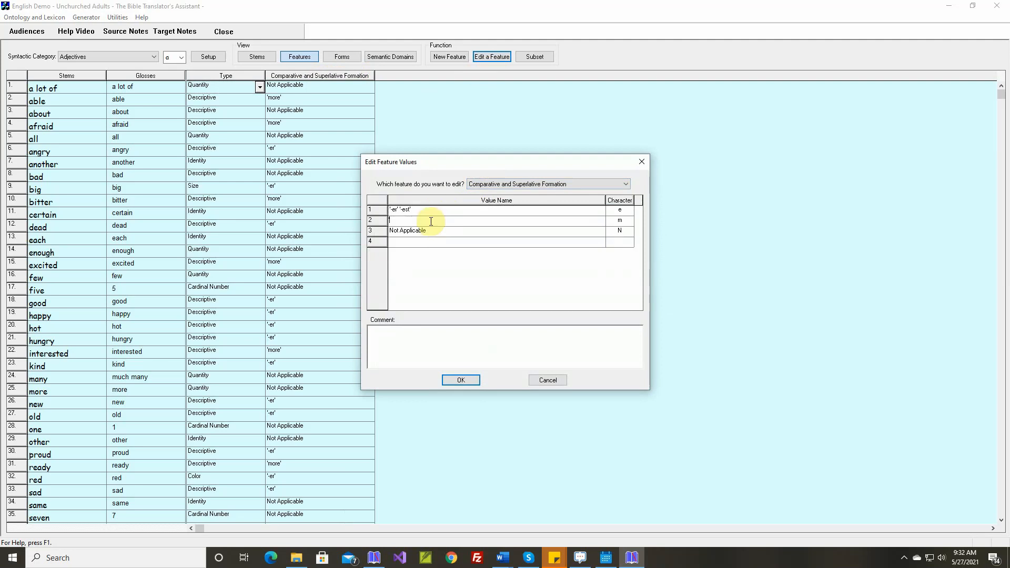
pyautogui.write("more' 'most'")
pyautogui.press('Return')
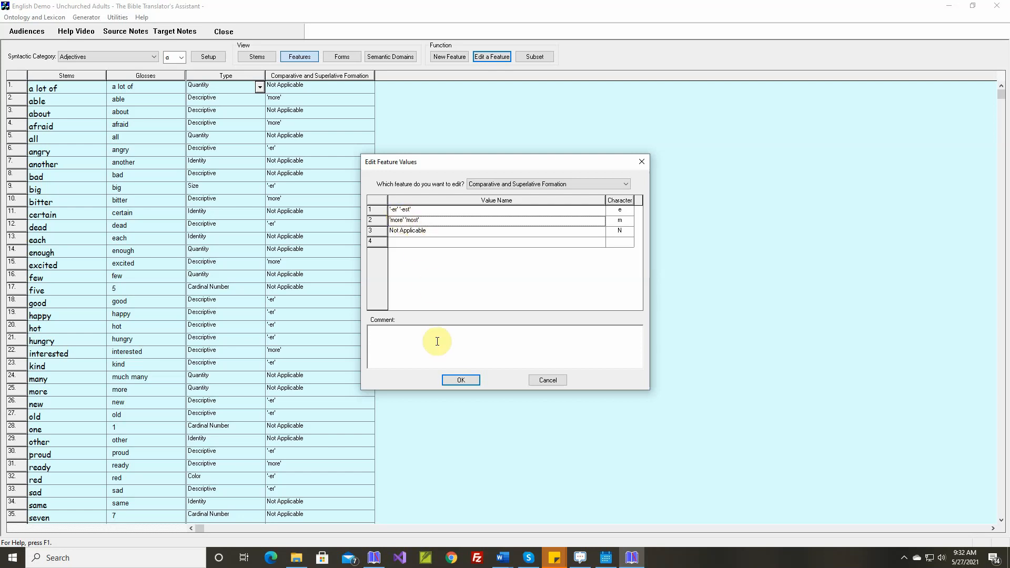
pyautogui.click(459, 380)
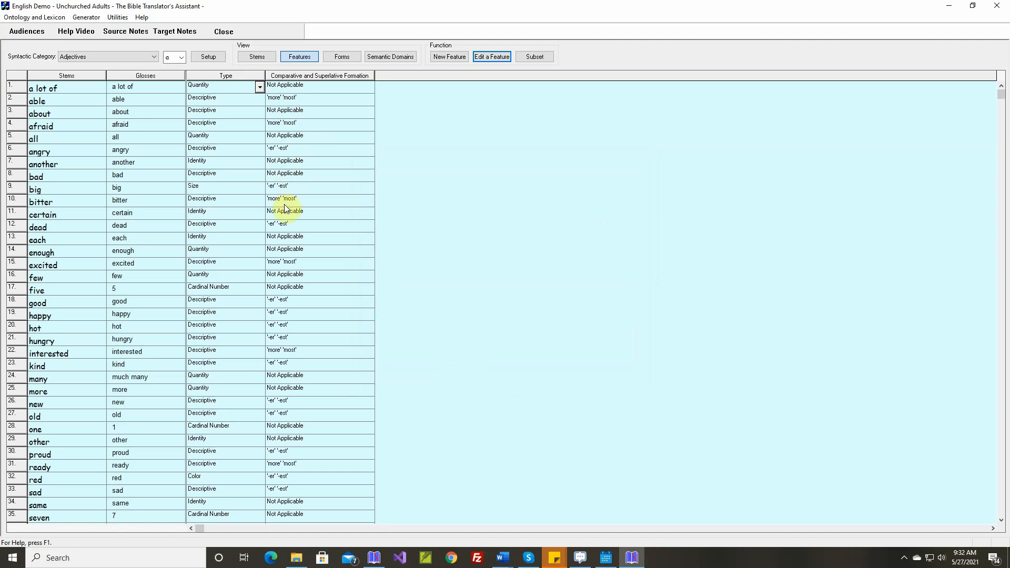
# Examine the Add suffix er-Comparative and Add word more-Comparative rules among the adjective form rules.
pyautogui.click(347, 58)
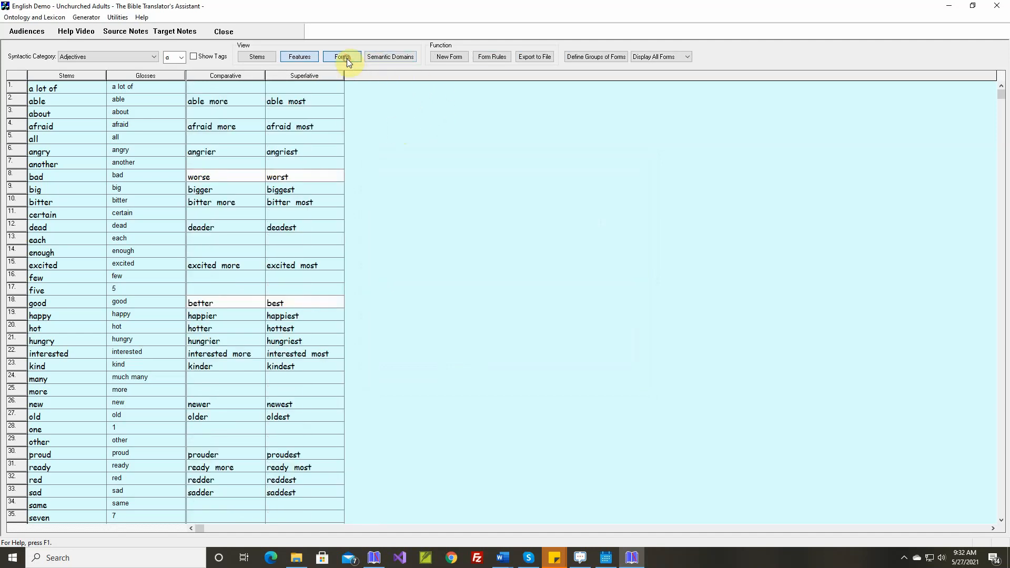
pyautogui.click(494, 58)
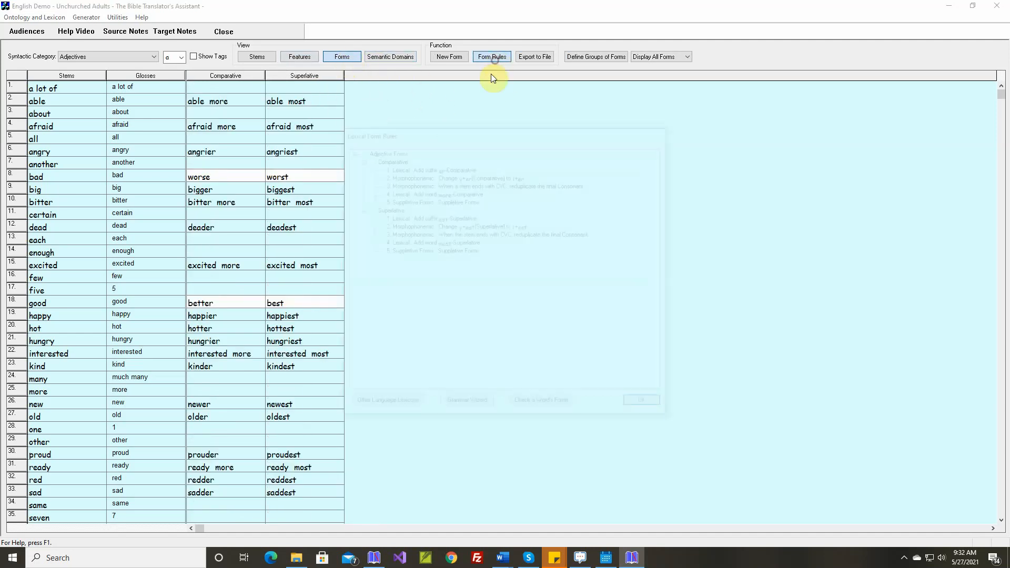
pyautogui.doubleClick(444, 167)
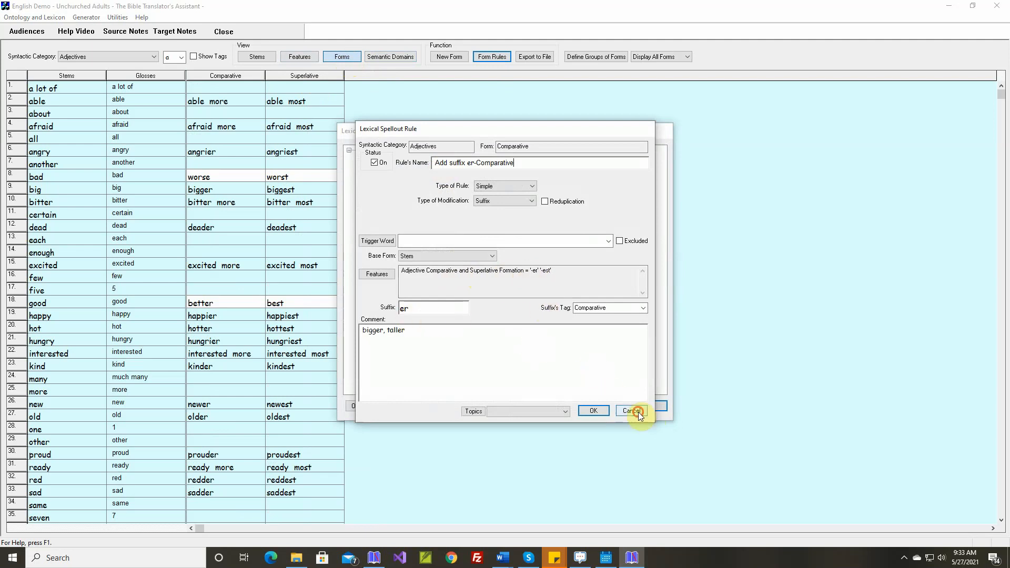
pyautogui.click(638, 412)
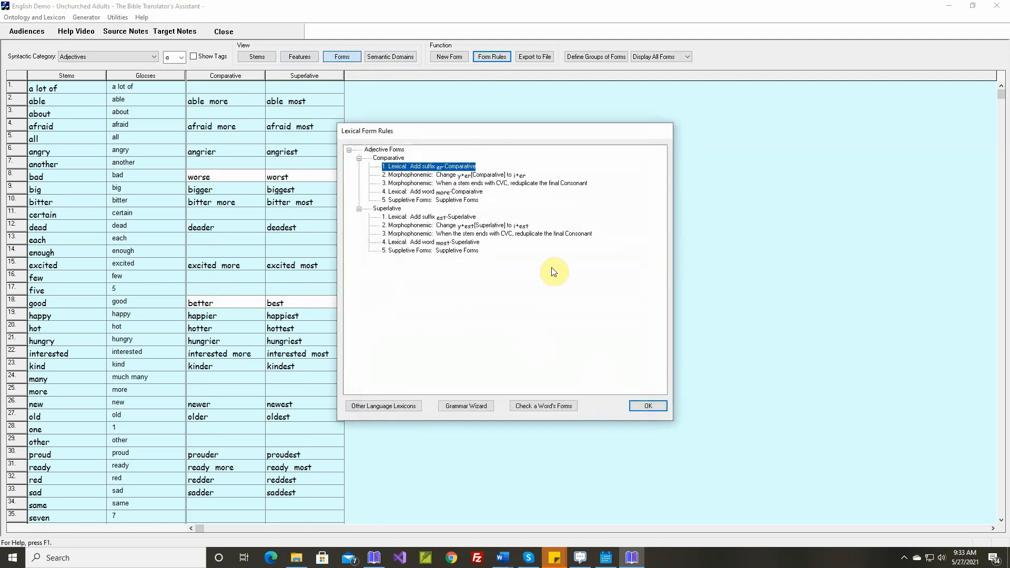
pyautogui.doubleClick(467, 191)
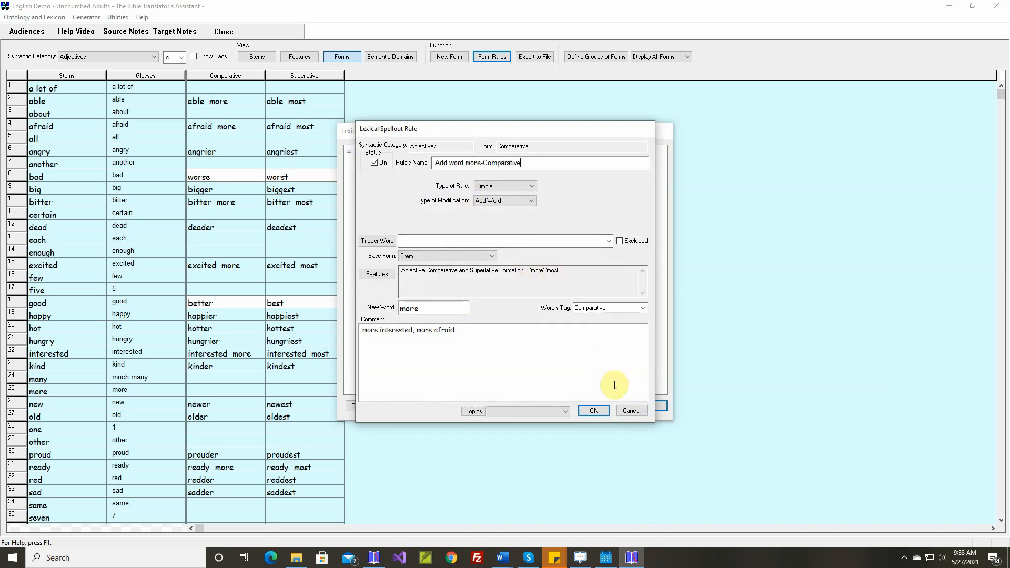
pyautogui.click(634, 410)
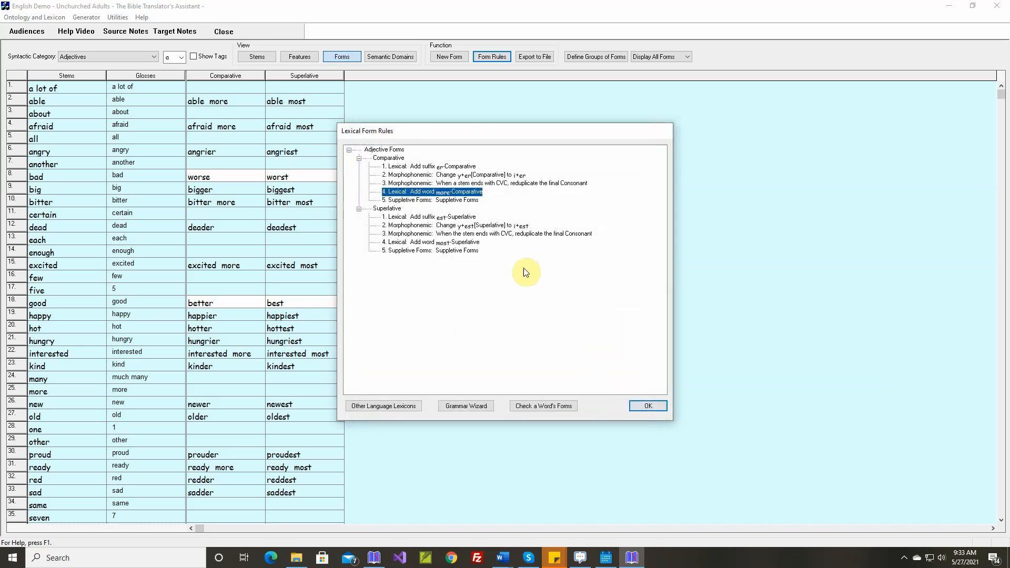
# Set the Add suffix est-Superlative rule to apply to adjectives whose Comparative and Superlative Formation is '-er' '-est'.
pyautogui.doubleClick(447, 218)
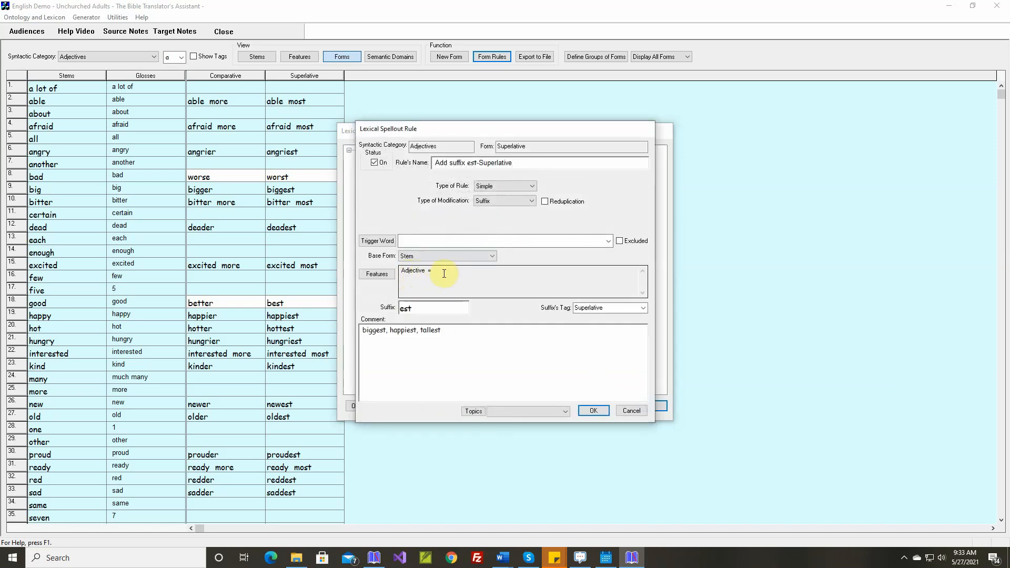
pyautogui.click(385, 275)
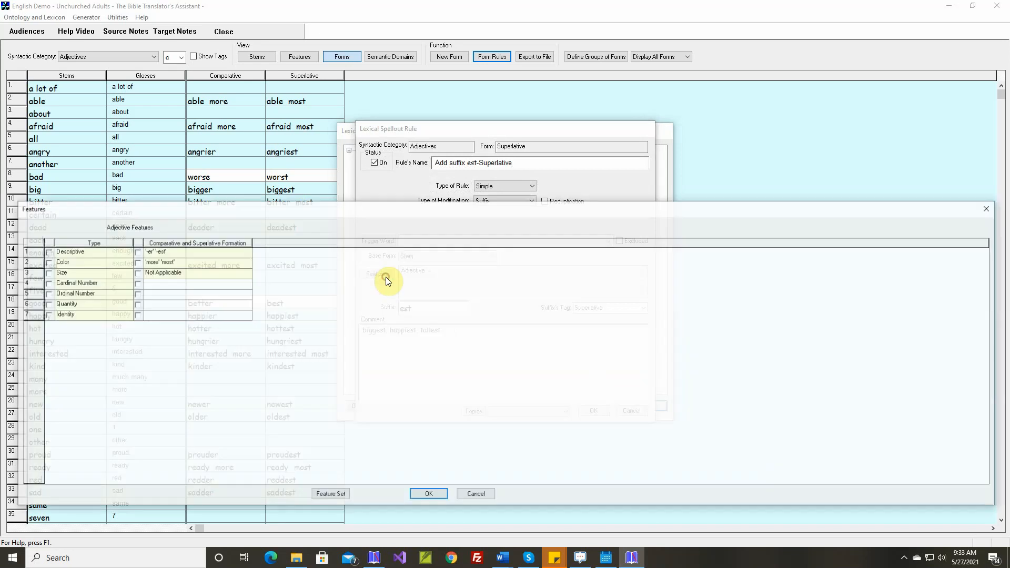
pyautogui.click(135, 251)
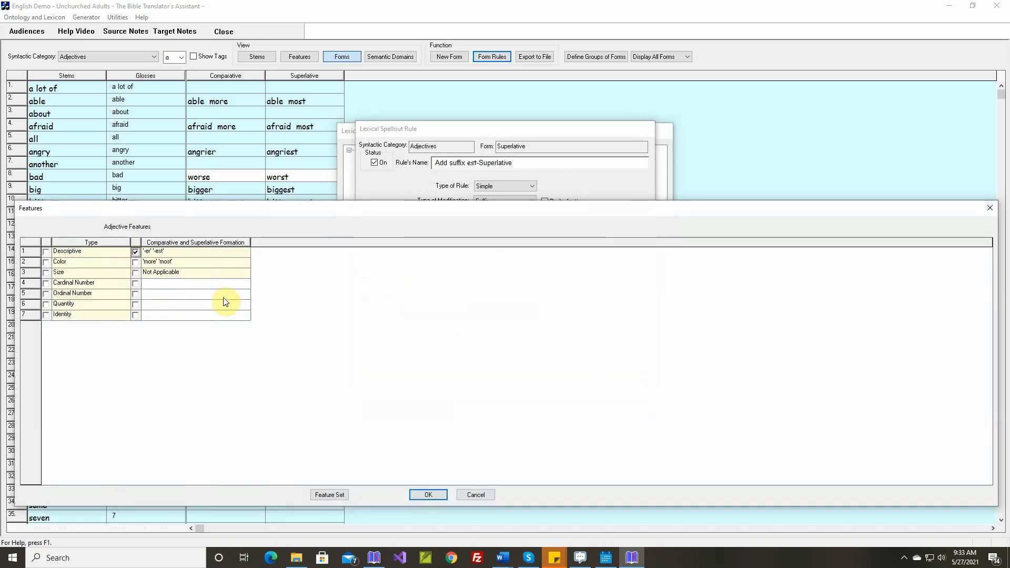
pyautogui.click(429, 496)
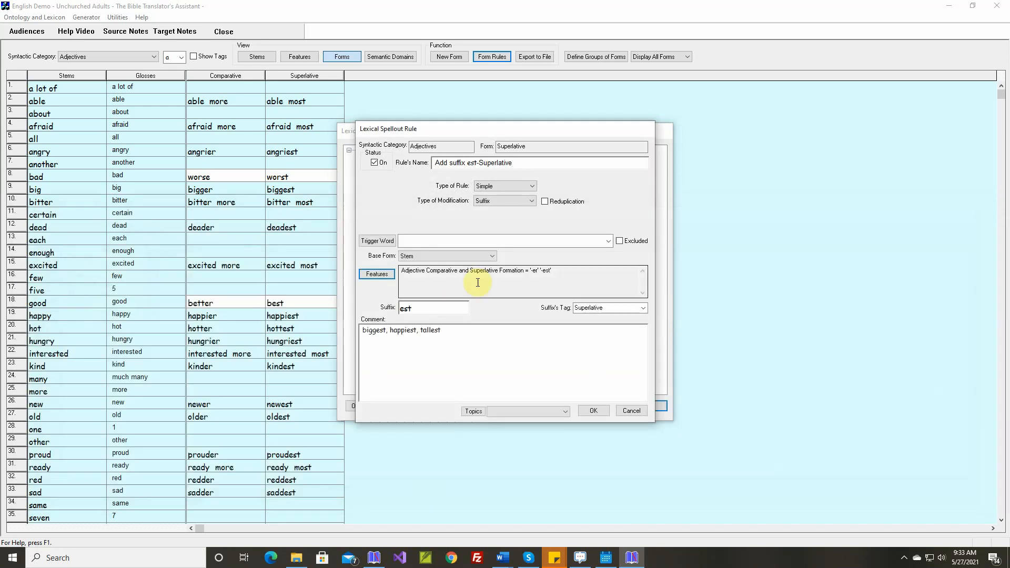
pyautogui.click(589, 412)
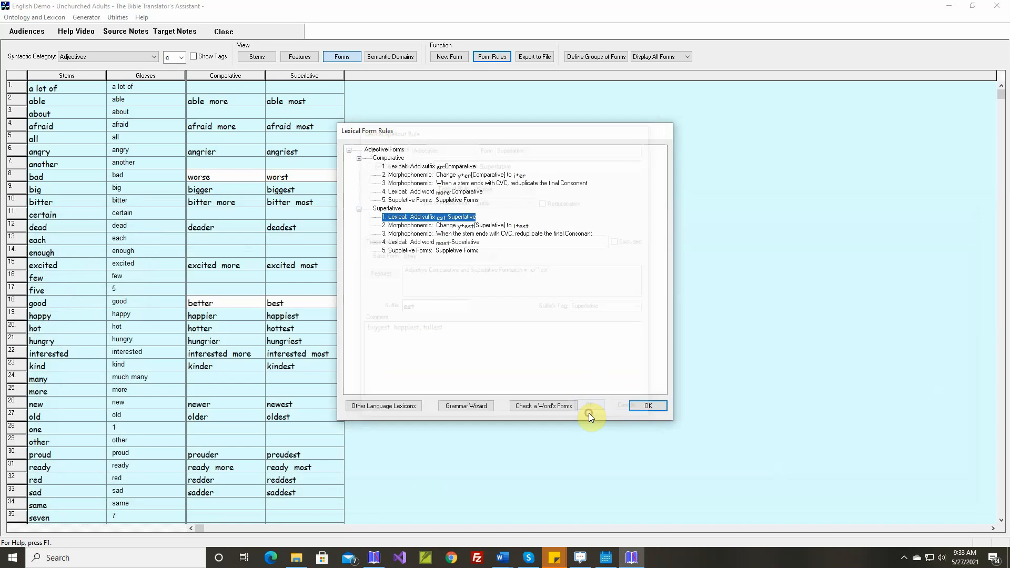
# Set the Add word most-Superlative rule to apply to adjectives whose Comparative and Superlative Formation is 'more' 'most', then review the adjective forms.
pyautogui.doubleClick(456, 243)
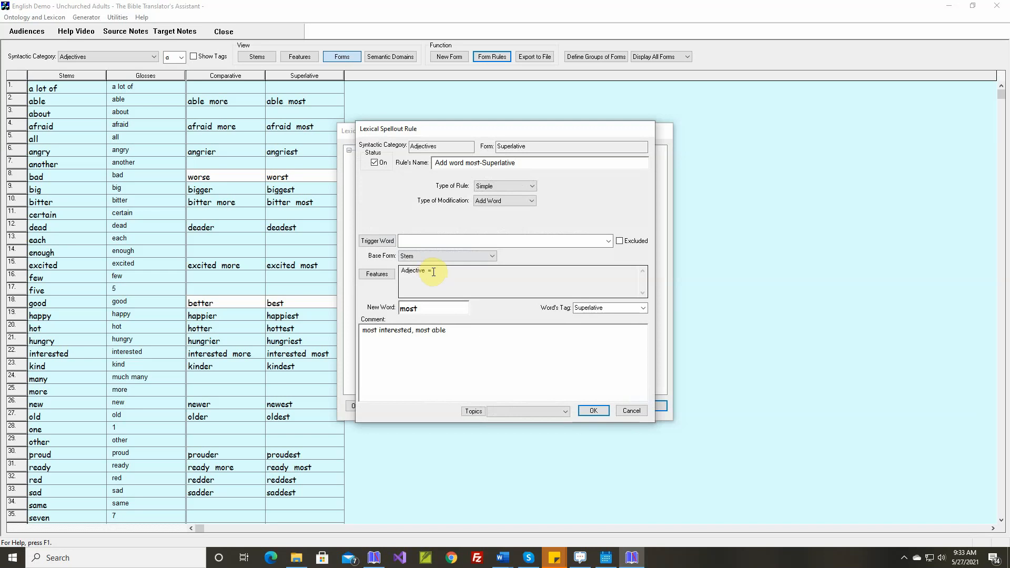
pyautogui.click(387, 277)
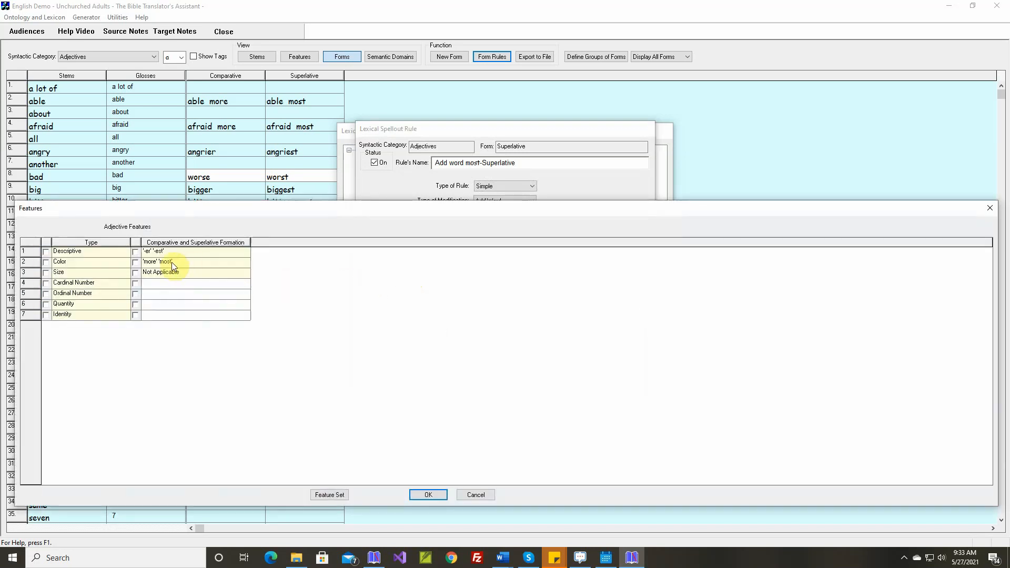
pyautogui.click(135, 262)
pyautogui.click(429, 495)
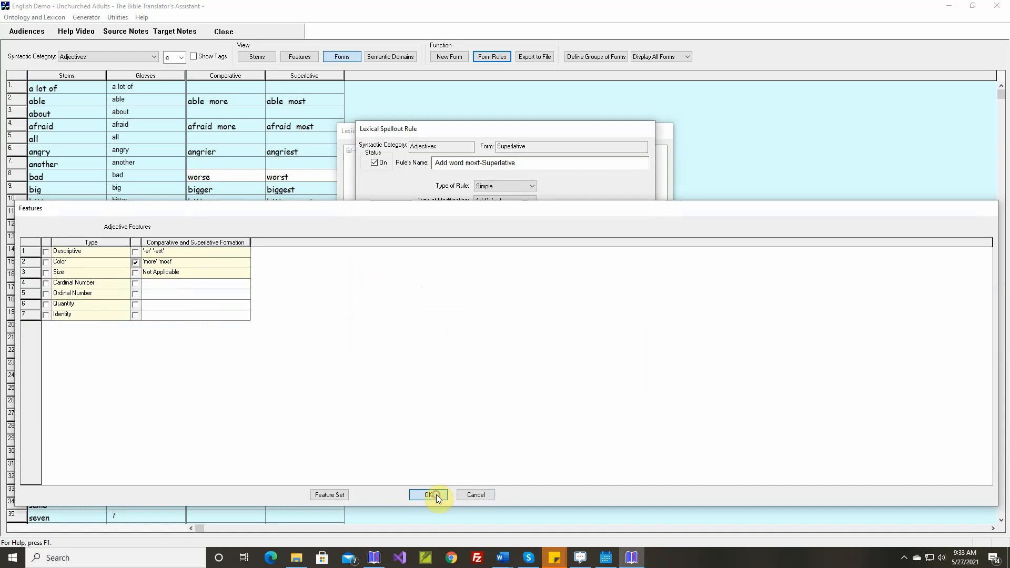
pyautogui.click(590, 410)
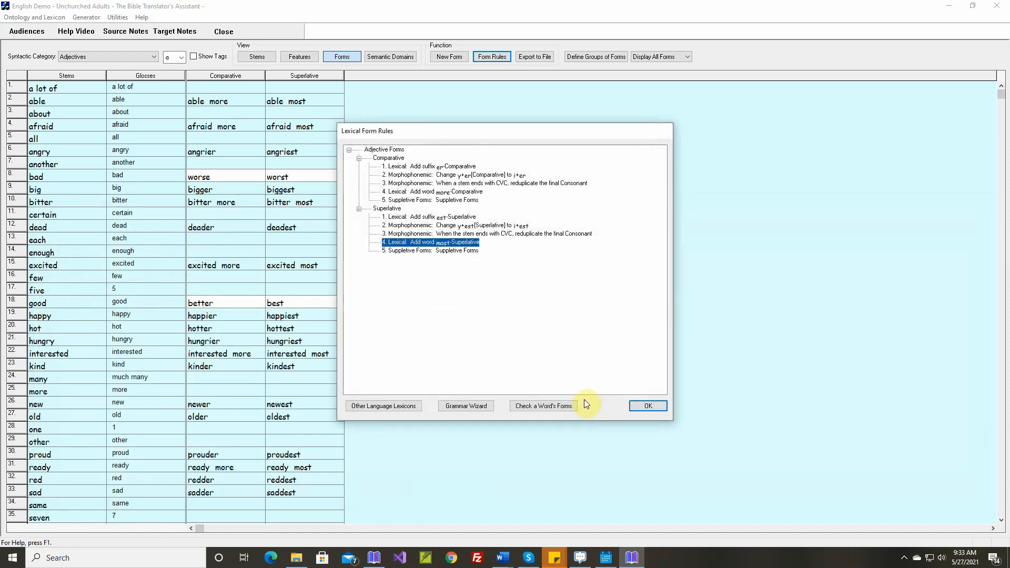
pyautogui.click(639, 406)
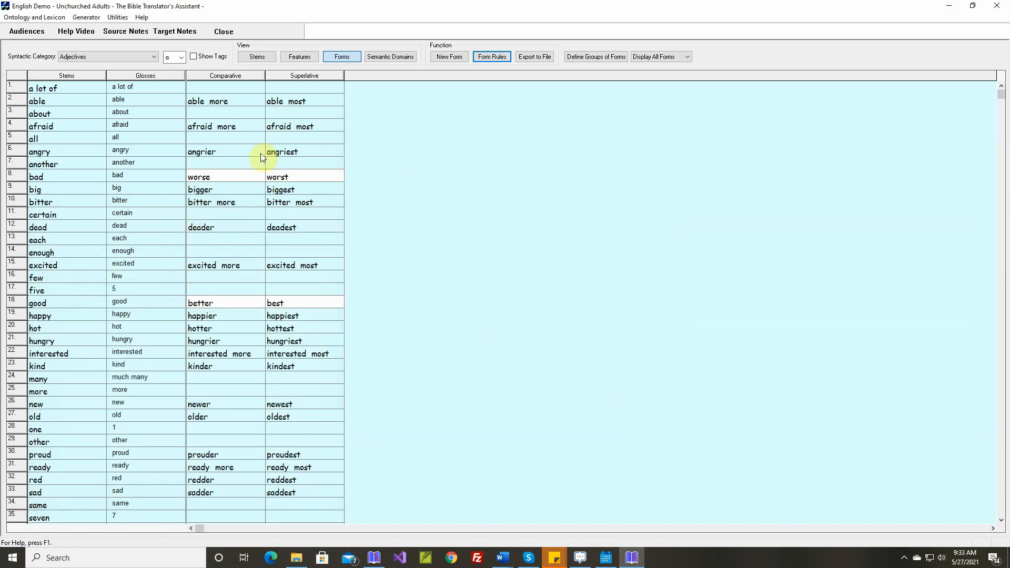
pyautogui.scroll(-7, 312, 361)
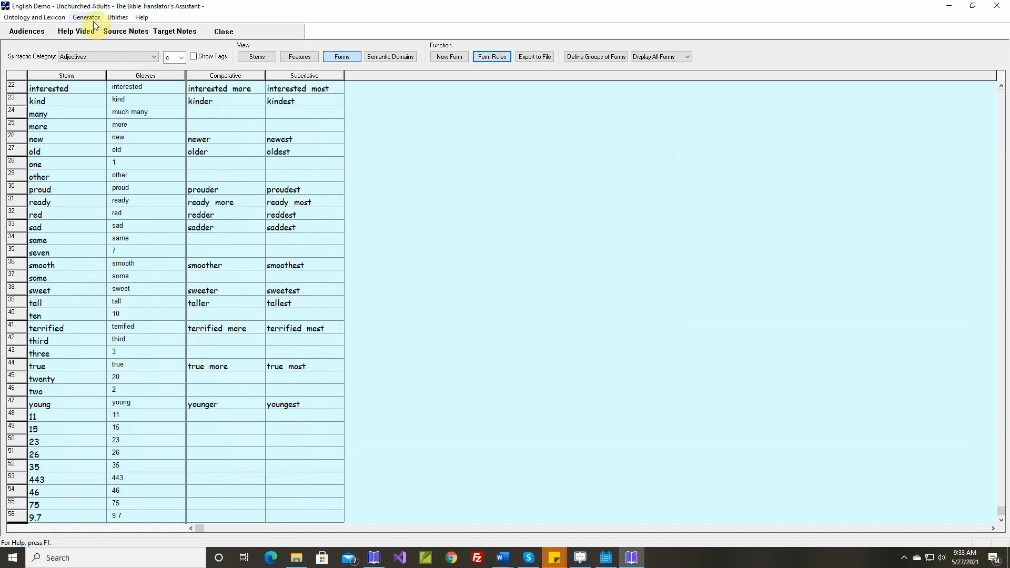
# Import all tables of lexical and grammatical data from "7. Lexicon and Grammar Builder - Ruth chapter 2-English.docx".
pyautogui.click(117, 17)
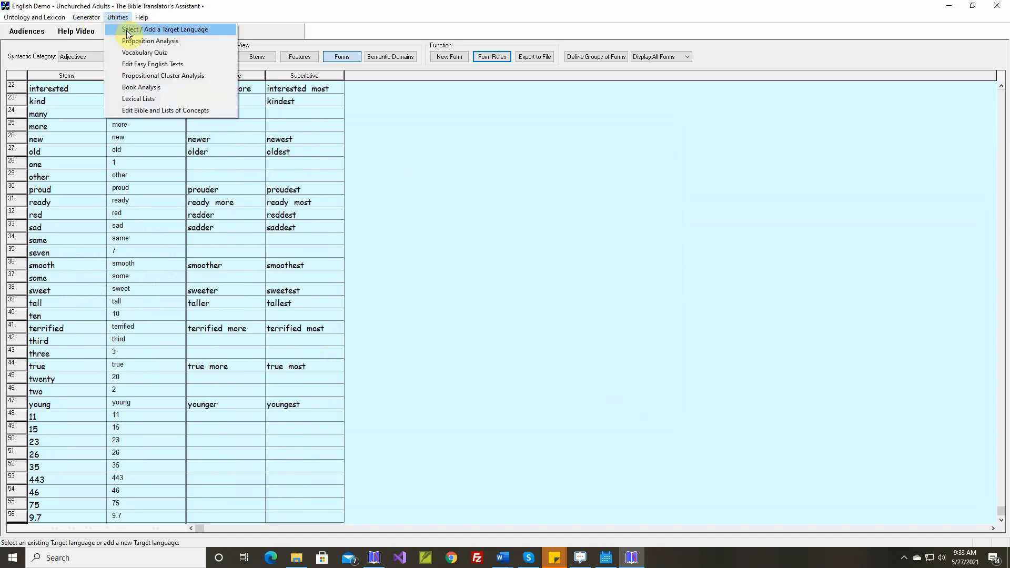
pyautogui.click(126, 30)
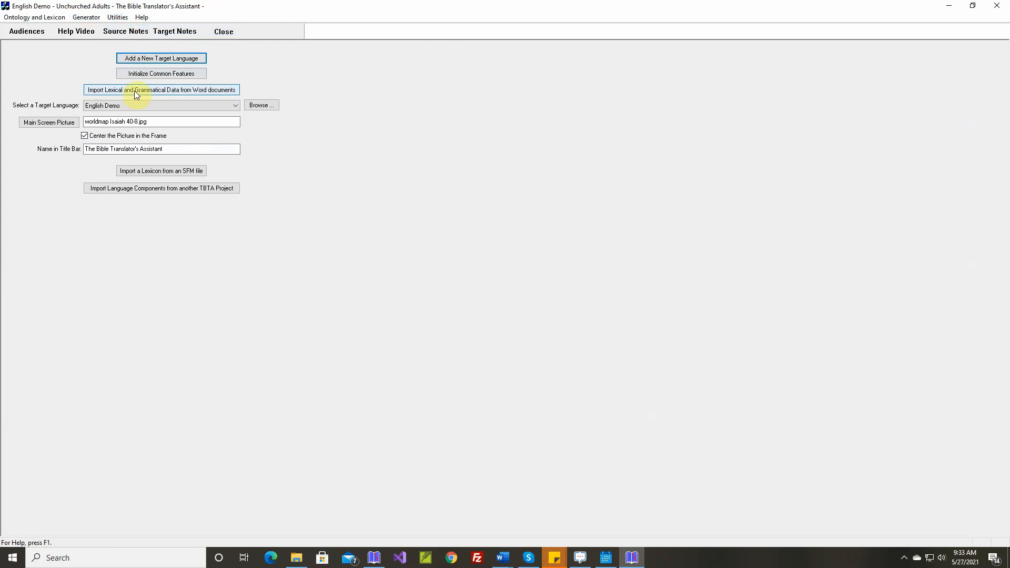
pyautogui.click(134, 90)
pyautogui.scroll(-3, 573, 314)
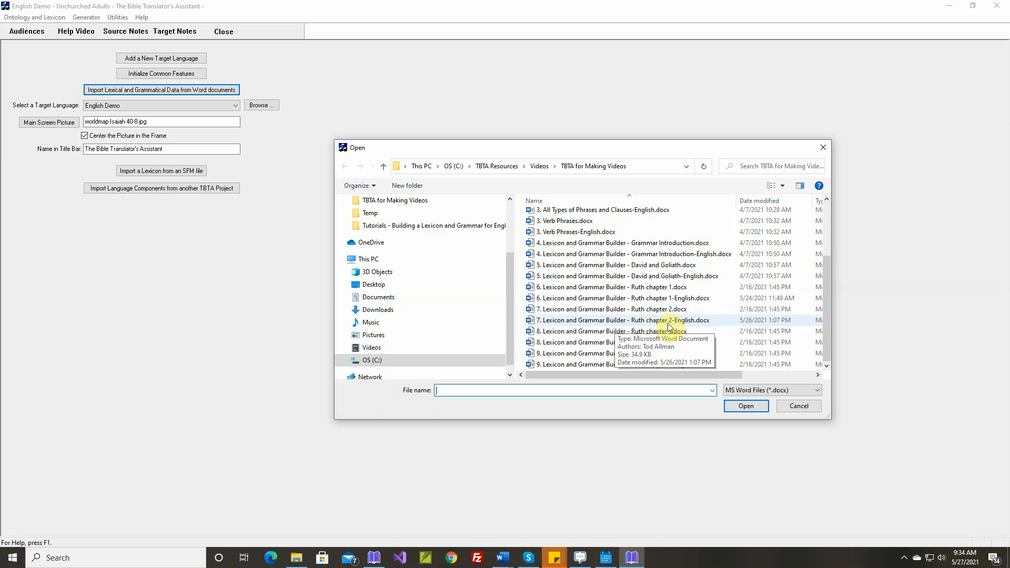
pyautogui.doubleClick(635, 322)
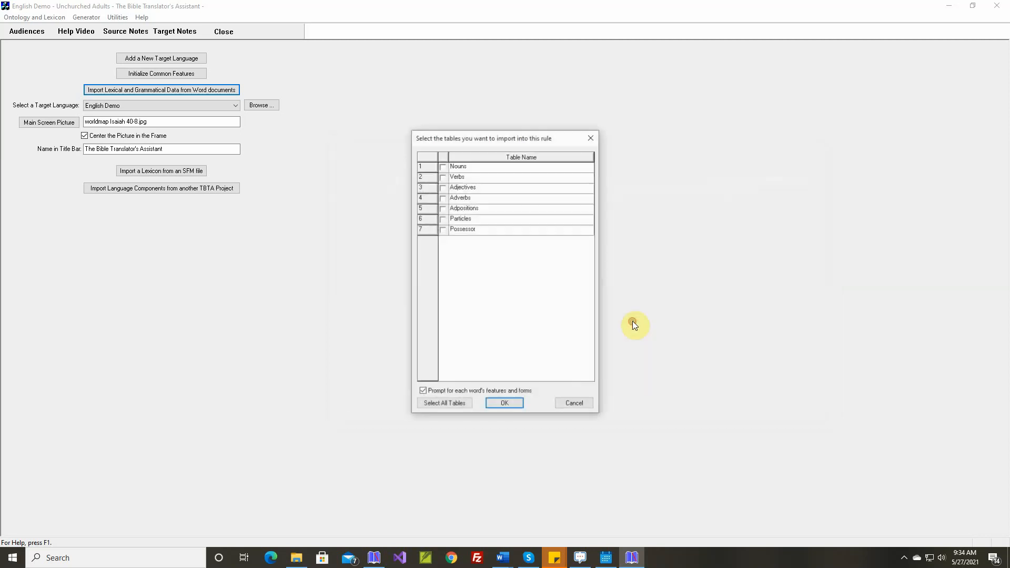
pyautogui.click(443, 402)
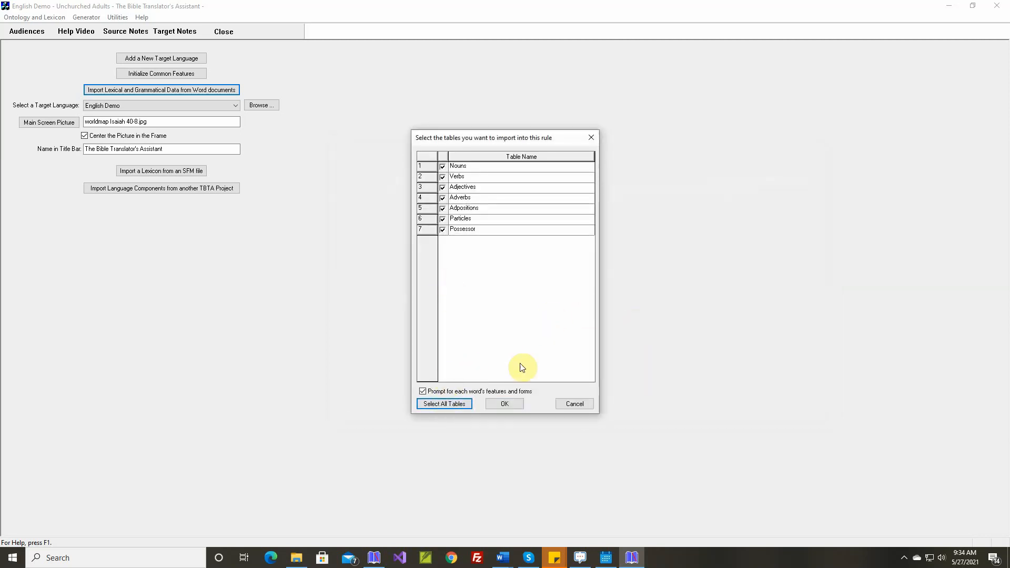
pyautogui.click(508, 402)
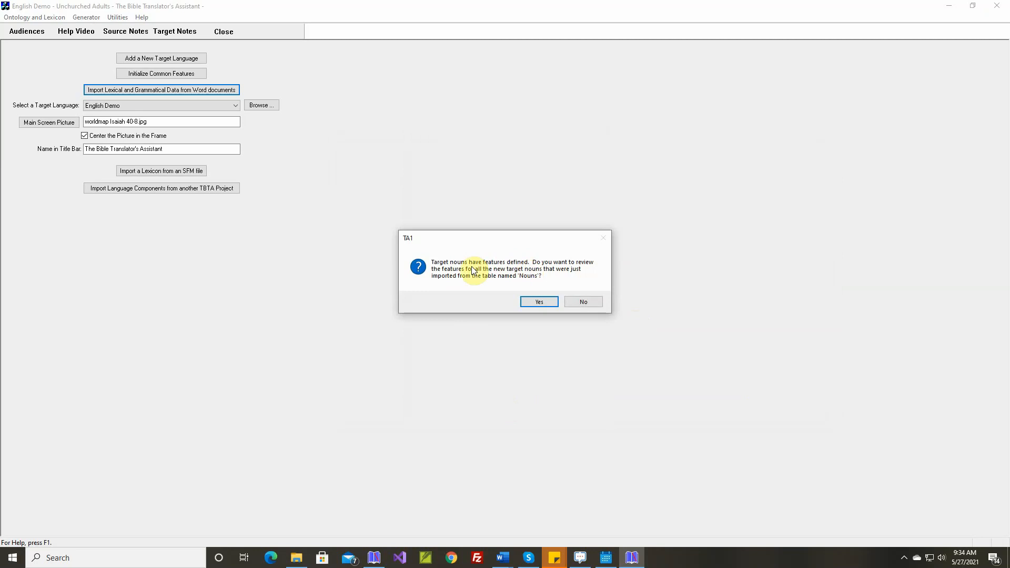
# Begin reviewing the features of the imported nouns and accept bird with the type Thing.
pyautogui.click(541, 304)
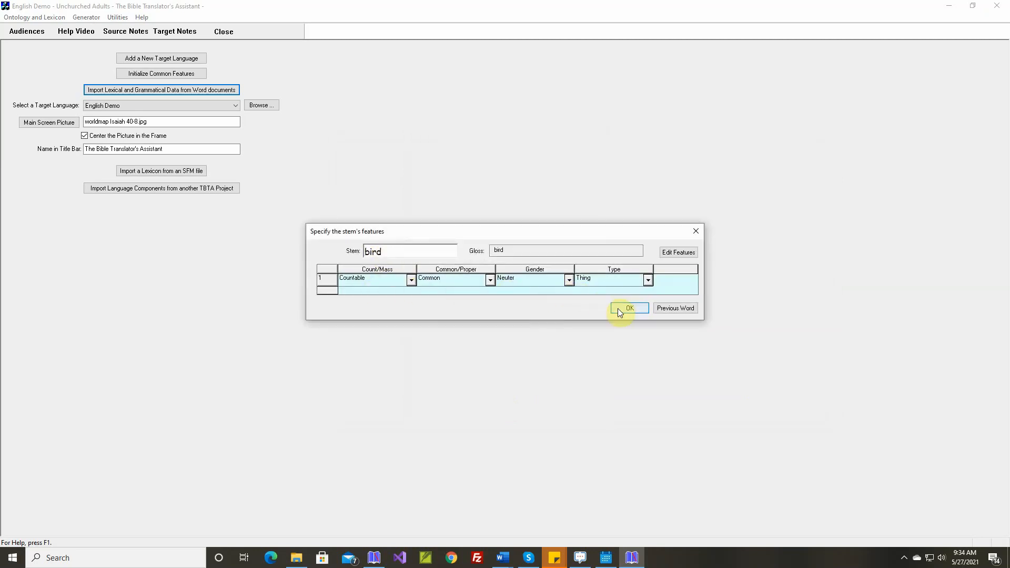
pyautogui.click(648, 280)
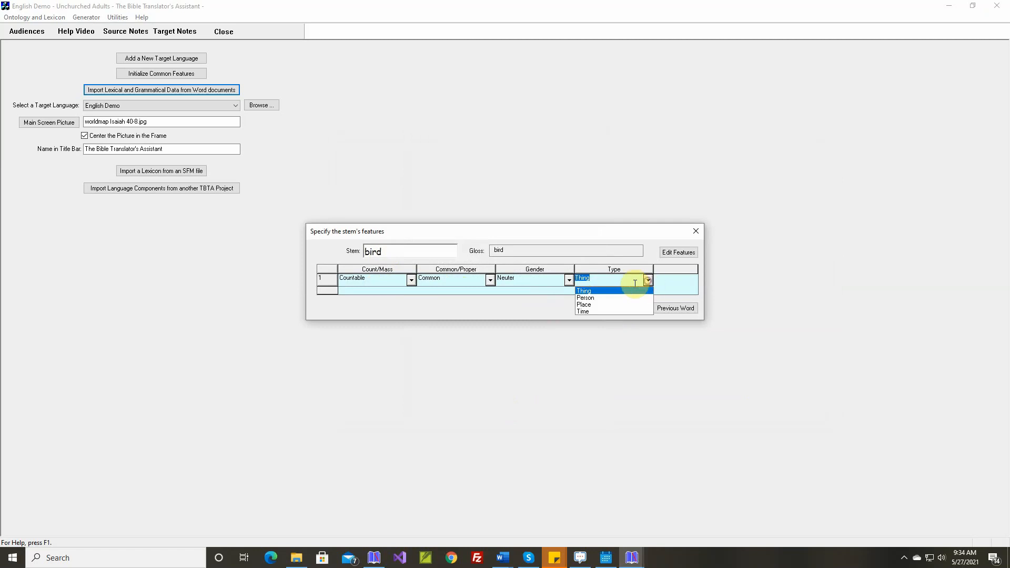
pyautogui.click(595, 293)
pyautogui.click(630, 309)
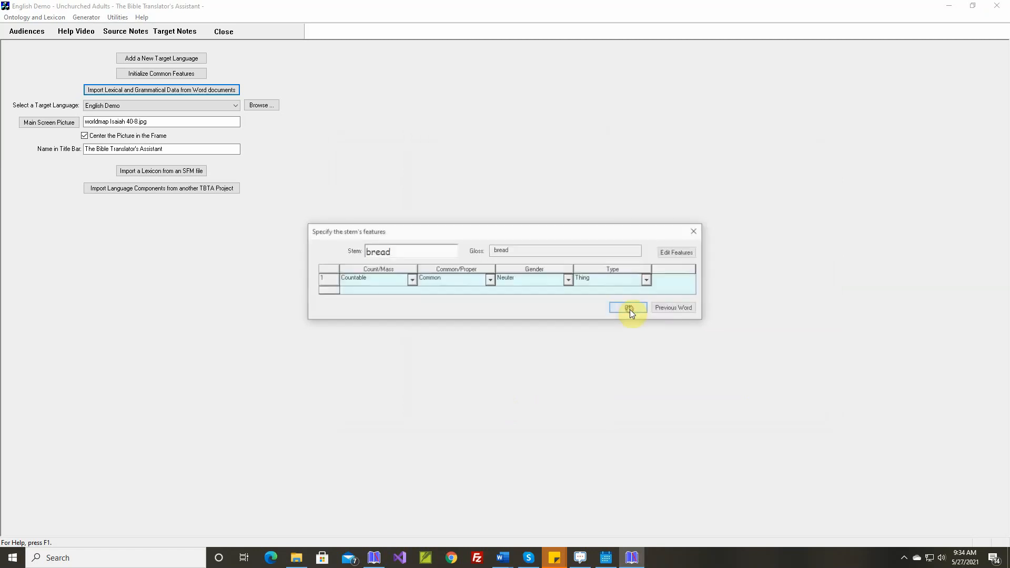
# Set the Count/Mass feature of the nouns bread and chaff to Mass and accept both.
pyautogui.click(414, 283)
pyautogui.click(406, 295)
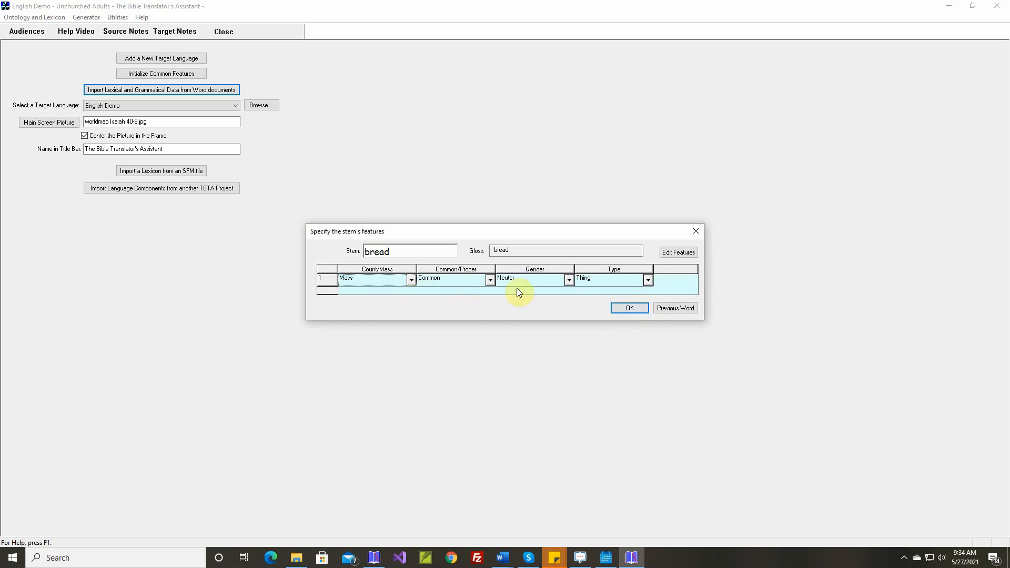
pyautogui.click(621, 308)
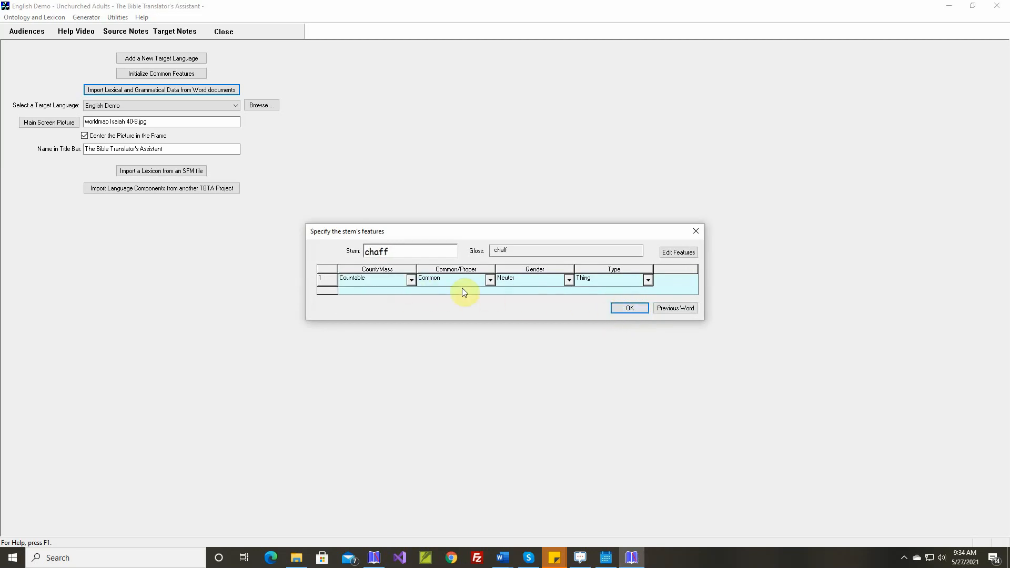
pyautogui.click(415, 282)
pyautogui.click(394, 296)
pyautogui.click(619, 308)
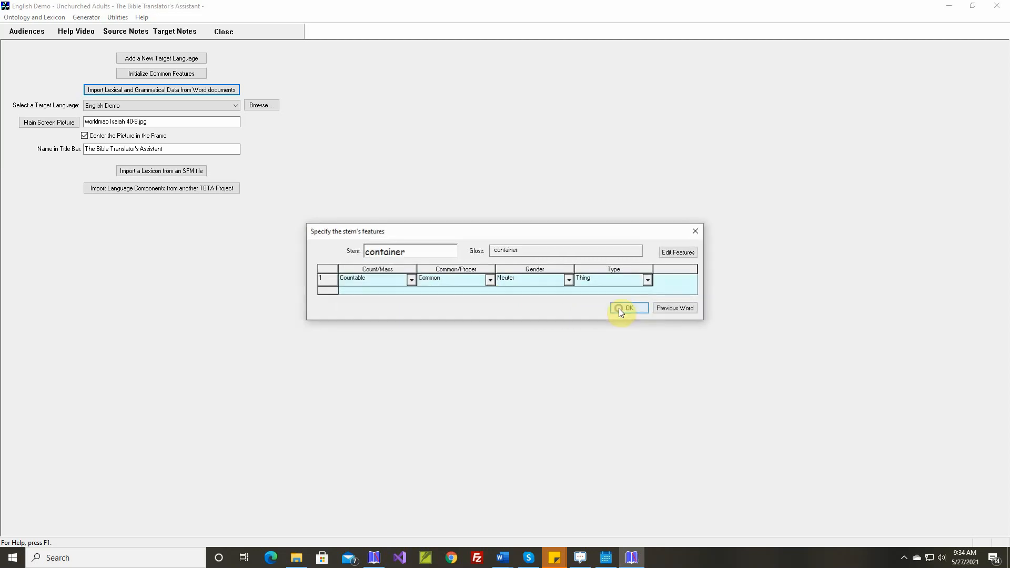
# Accept the features of container and face as given, and set the type of foreigner to Person.
pyautogui.click(619, 308)
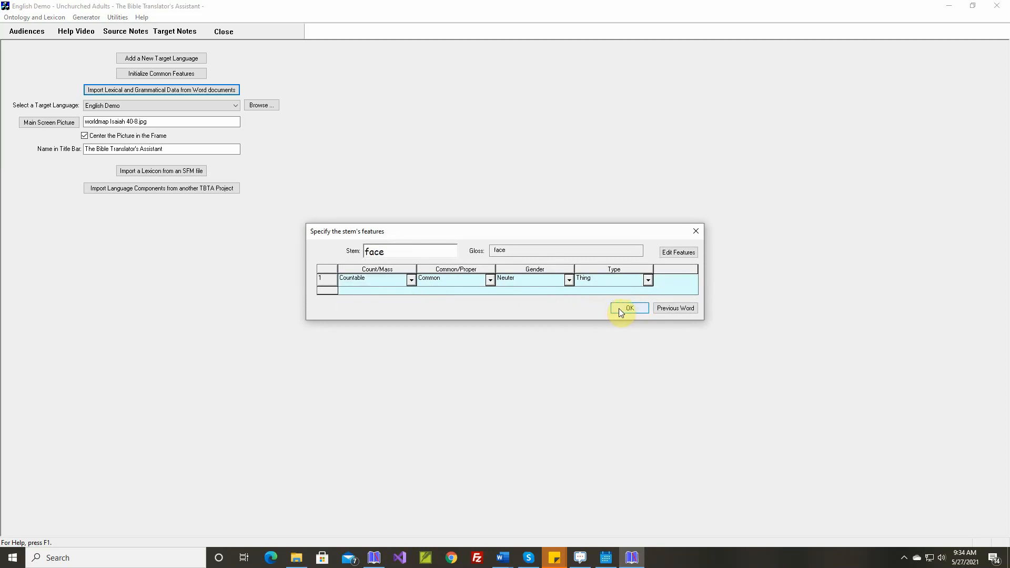
pyautogui.click(619, 308)
pyautogui.click(648, 281)
pyautogui.click(617, 297)
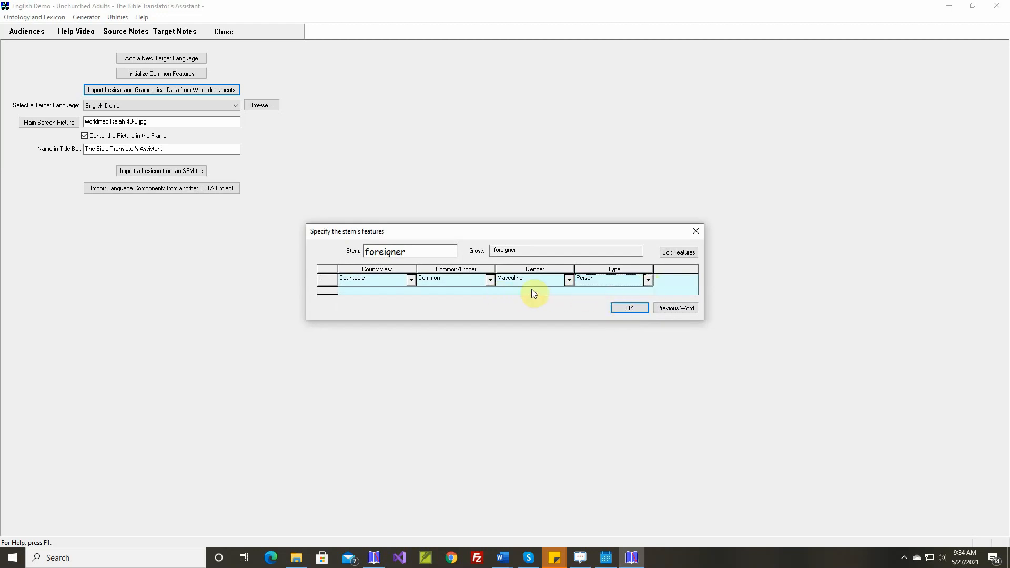
pyautogui.click(619, 309)
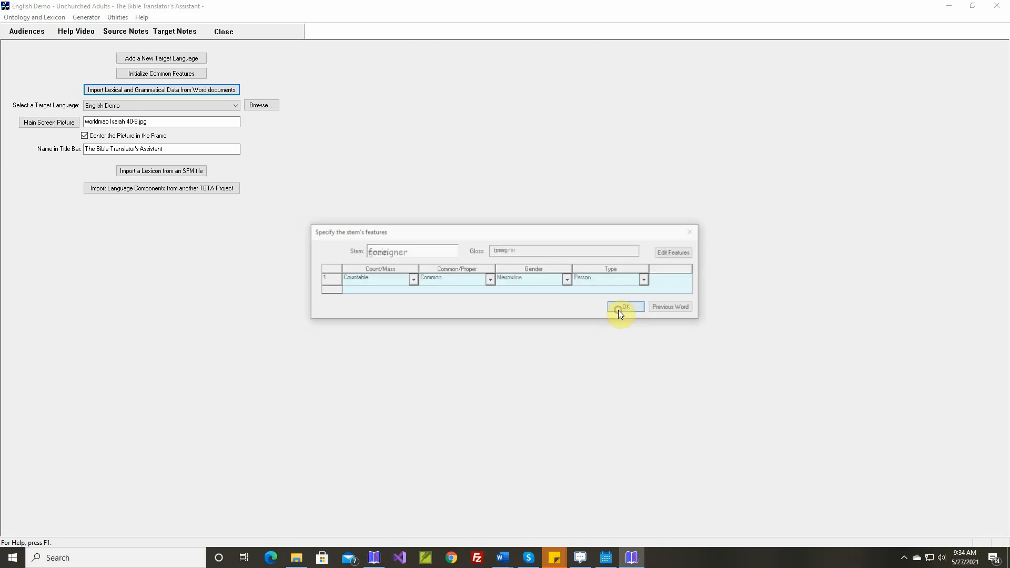
# Set the Count/Mass feature of the noun grain to Mass and accept it.
pyautogui.click(412, 282)
pyautogui.click(390, 298)
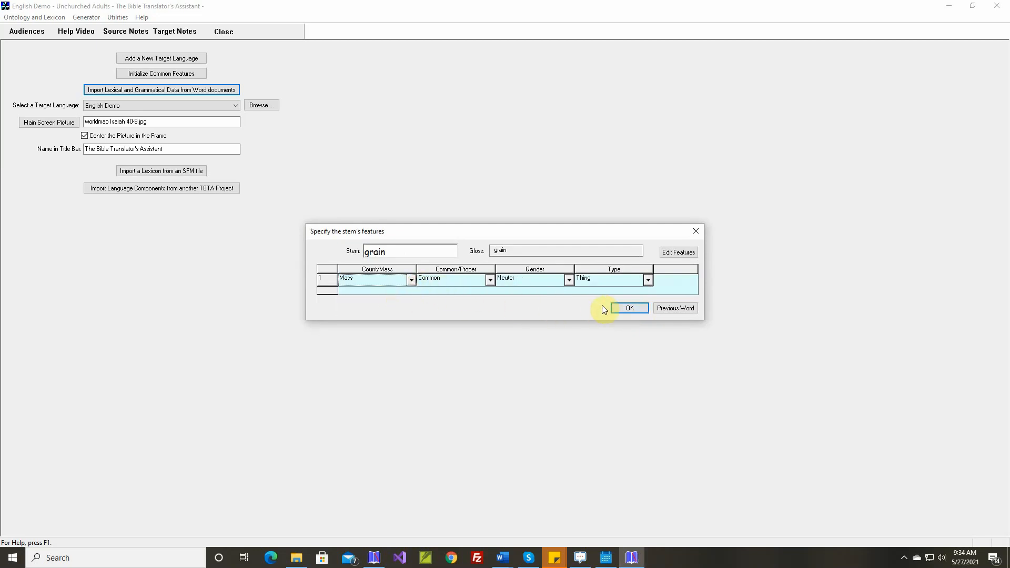
pyautogui.click(622, 311)
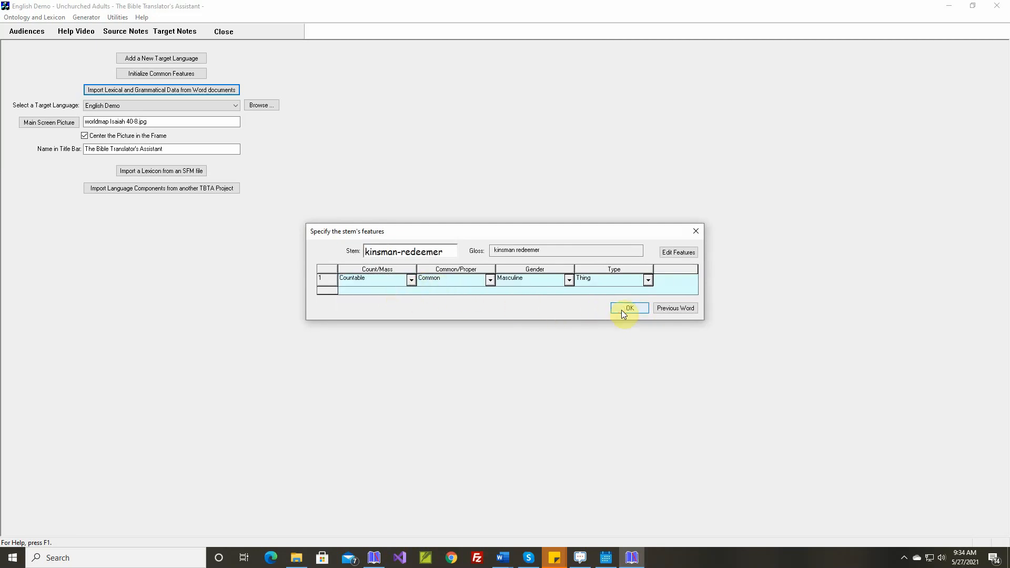
# Specify the type of kinsman-redeemer and set the type of land to Place.
pyautogui.click(647, 280)
pyautogui.click(624, 310)
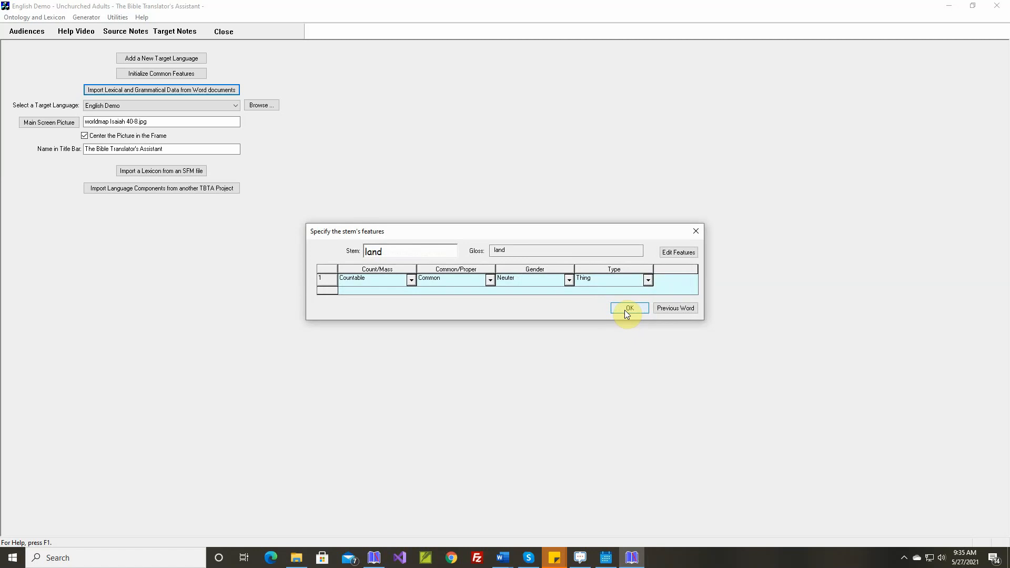
pyautogui.click(649, 280)
pyautogui.click(599, 306)
pyautogui.click(629, 310)
# Set the type of the noun master to Person and accept its features.
pyautogui.click(649, 280)
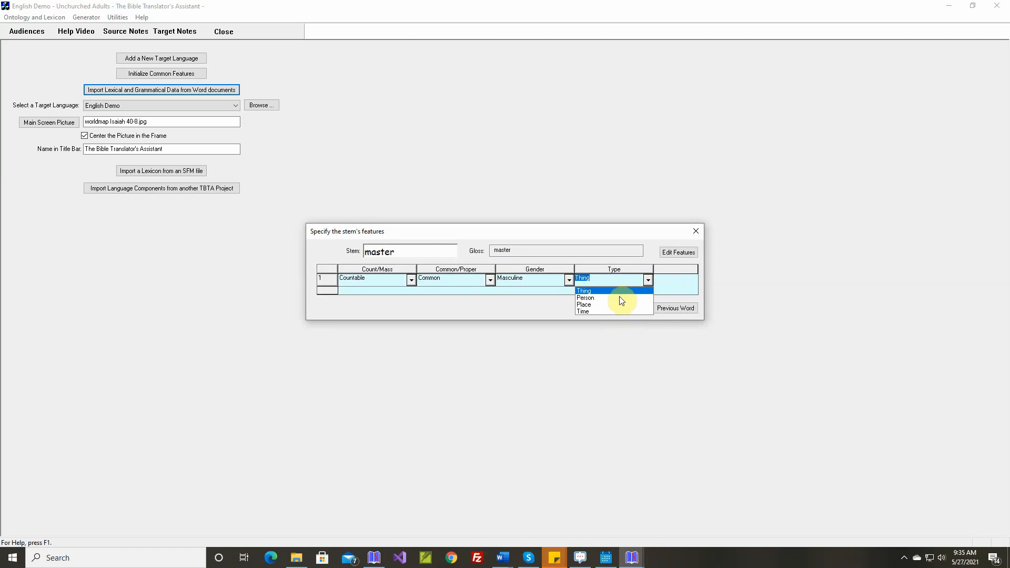
pyautogui.click(620, 295)
pyautogui.click(631, 311)
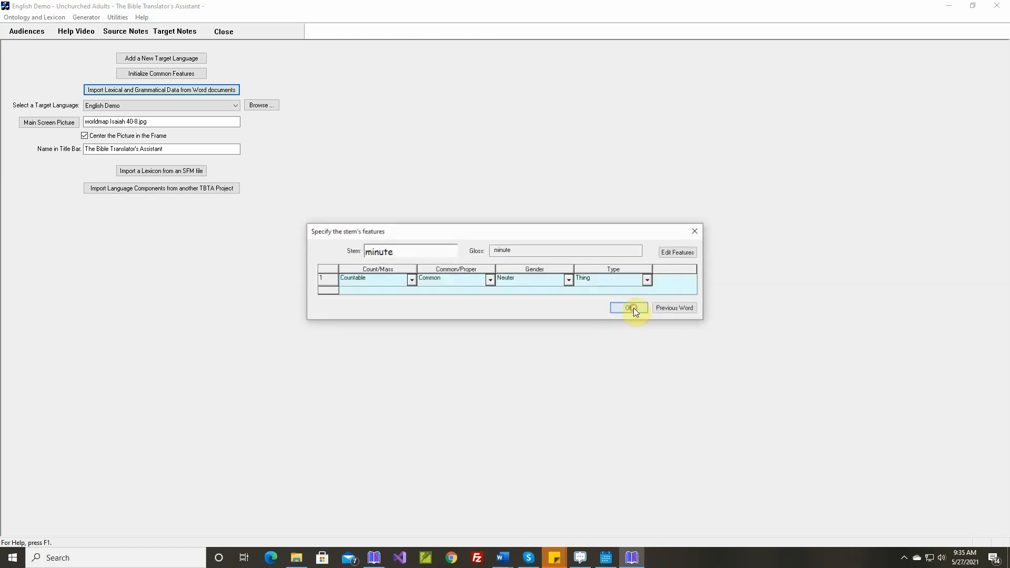
# Set the type of the nouns minute and morning to Time and accept both.
pyautogui.click(648, 280)
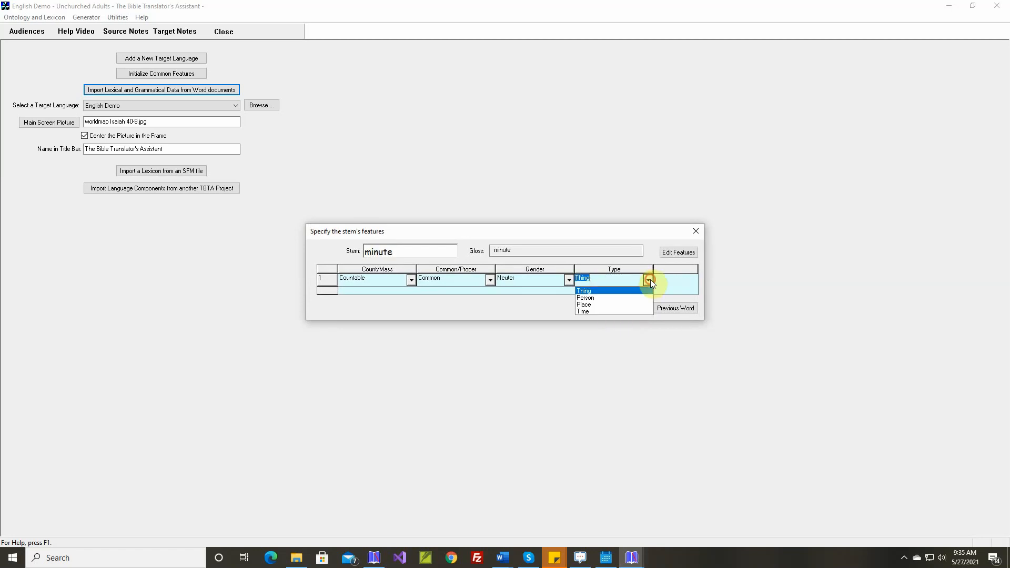
pyautogui.click(610, 313)
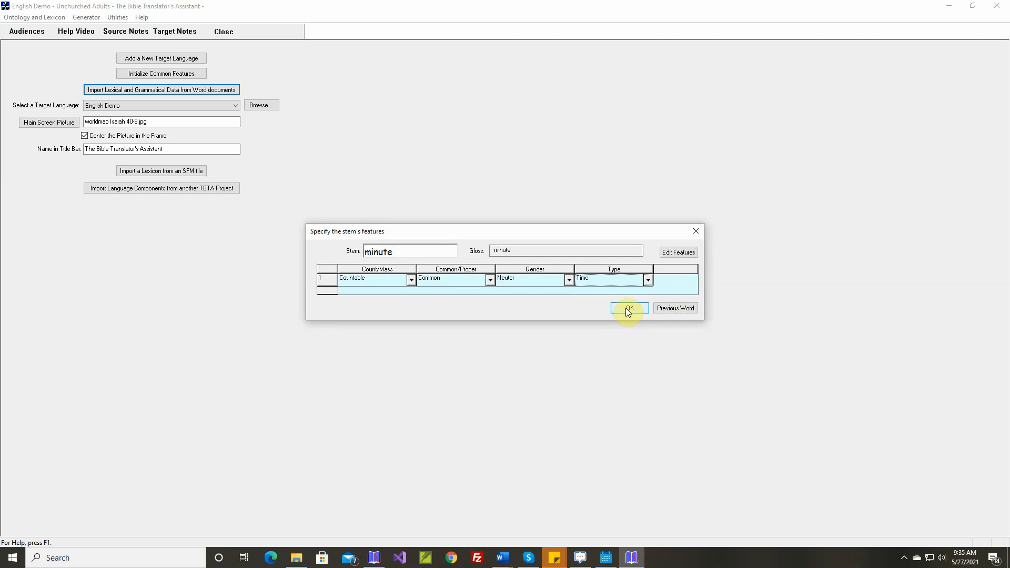
pyautogui.click(629, 310)
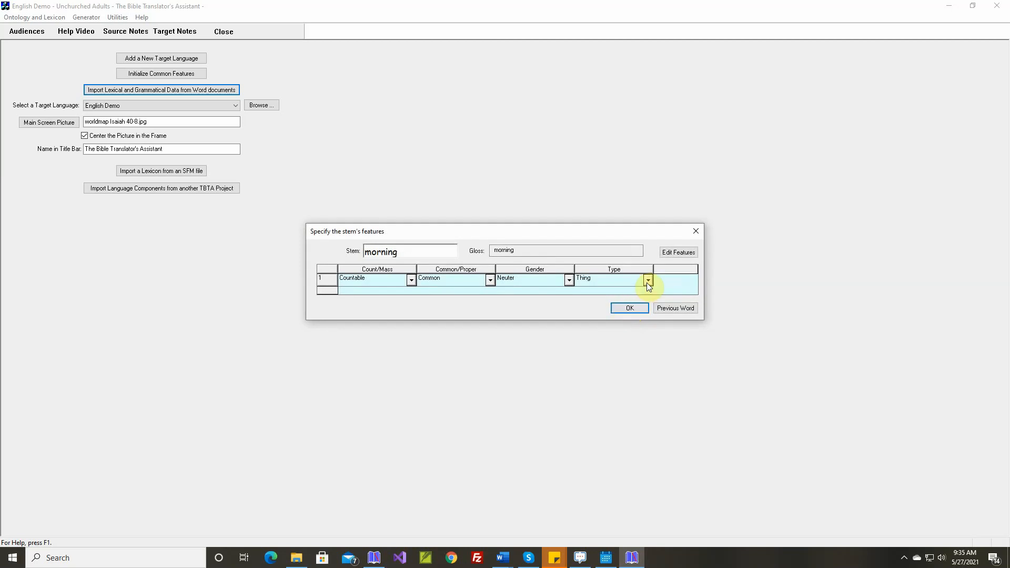
pyautogui.click(648, 280)
pyautogui.click(608, 311)
pyautogui.click(625, 308)
# Set the type of the nouns mother-in-law and owner to Person and accept both.
pyautogui.click(648, 281)
pyautogui.click(614, 300)
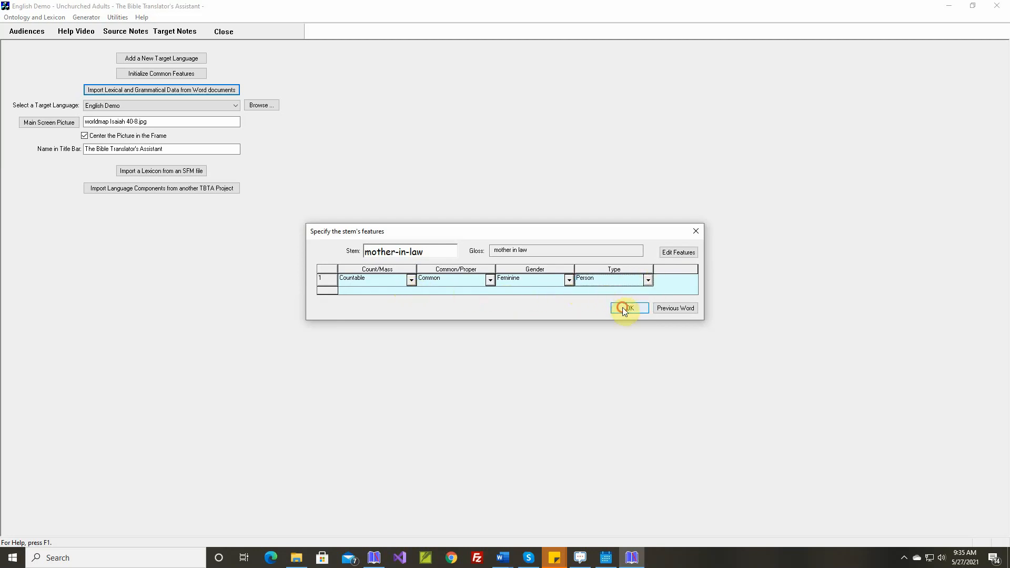
pyautogui.click(623, 308)
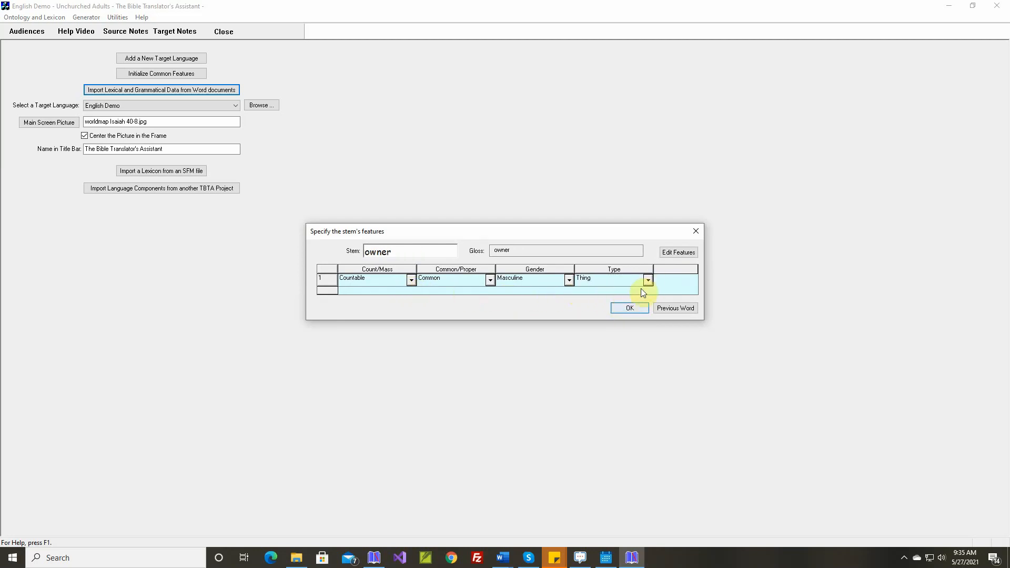
pyautogui.click(648, 281)
pyautogui.click(617, 296)
pyautogui.click(627, 309)
# Accept the noun after owner with its given features, and set the type of the following noun to Person.
pyautogui.click(626, 311)
pyautogui.click(647, 282)
pyautogui.click(616, 297)
pyautogui.click(621, 308)
# Accept the noun before shelter with its given features, and set the type of shelter to Place.
pyautogui.click(620, 309)
pyautogui.click(649, 281)
pyautogui.click(588, 307)
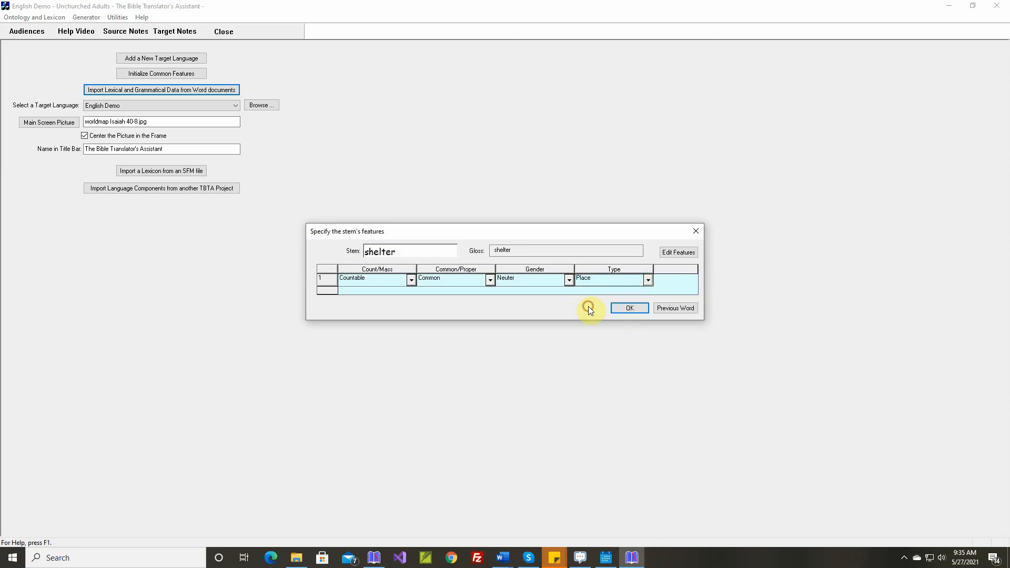
pyautogui.click(630, 309)
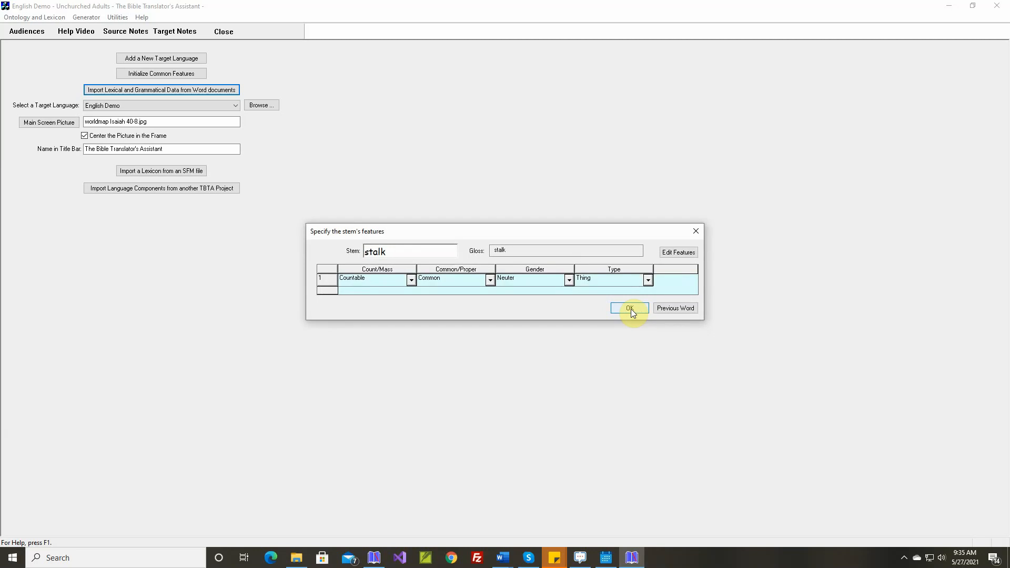
# Accept stalk with its given features, then set the type of today to Time and accept it.
pyautogui.click(630, 308)
pyautogui.click(648, 281)
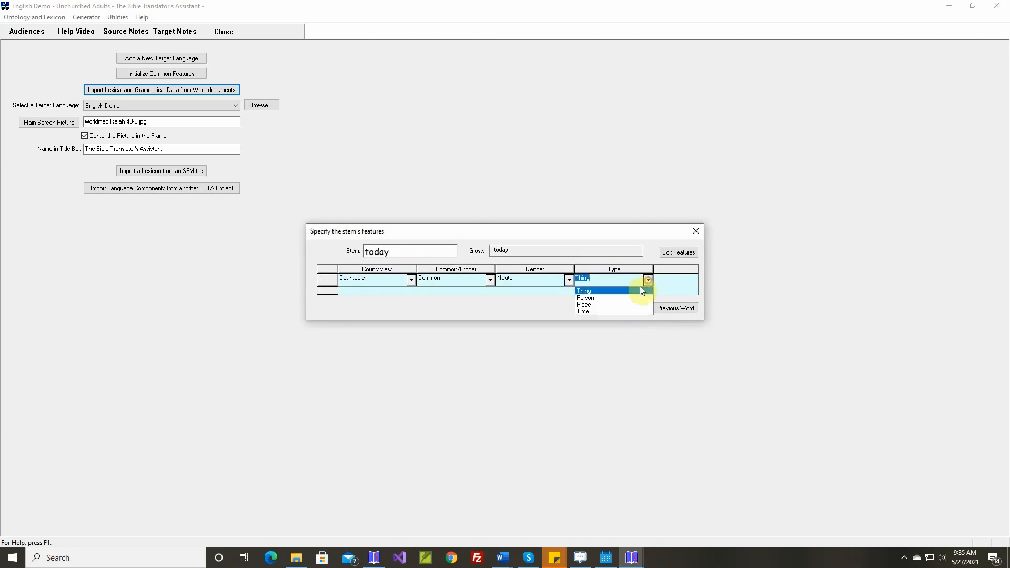
pyautogui.click(598, 312)
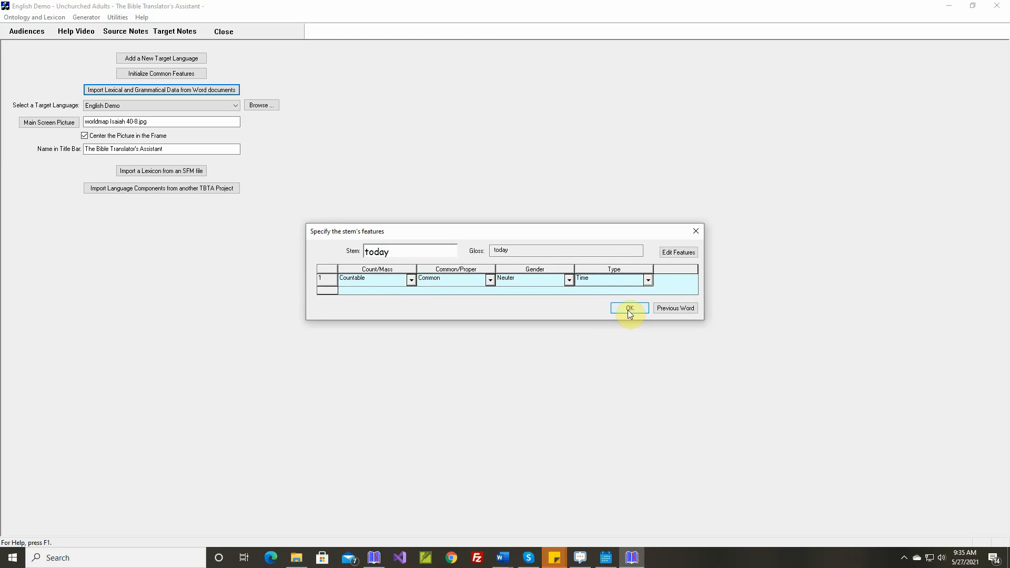
pyautogui.click(629, 310)
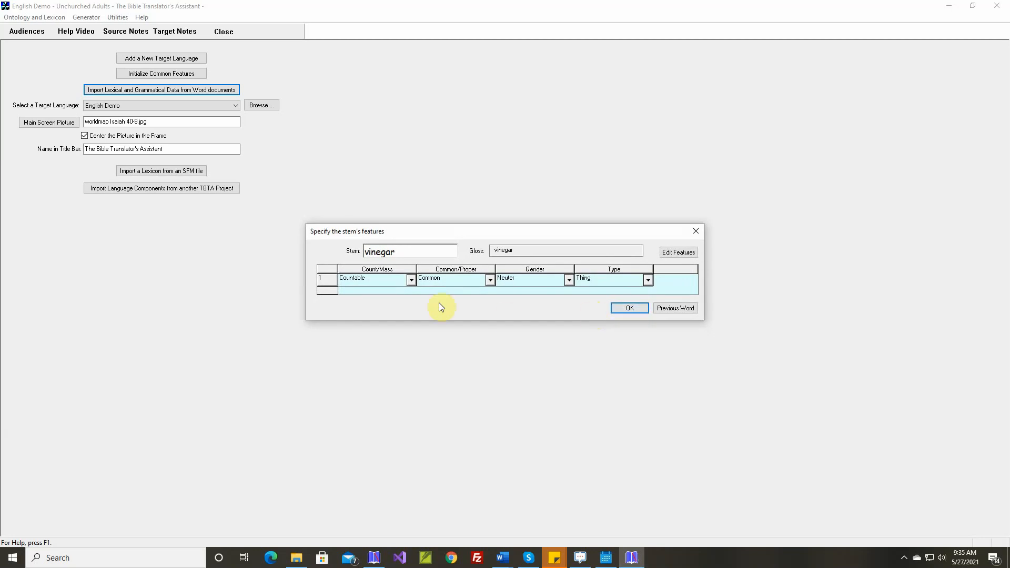
# Set the Count/Mass feature of the nouns vinegar and wine to Mass and accept both.
pyautogui.click(411, 282)
pyautogui.click(392, 295)
pyautogui.click(620, 310)
pyautogui.click(415, 282)
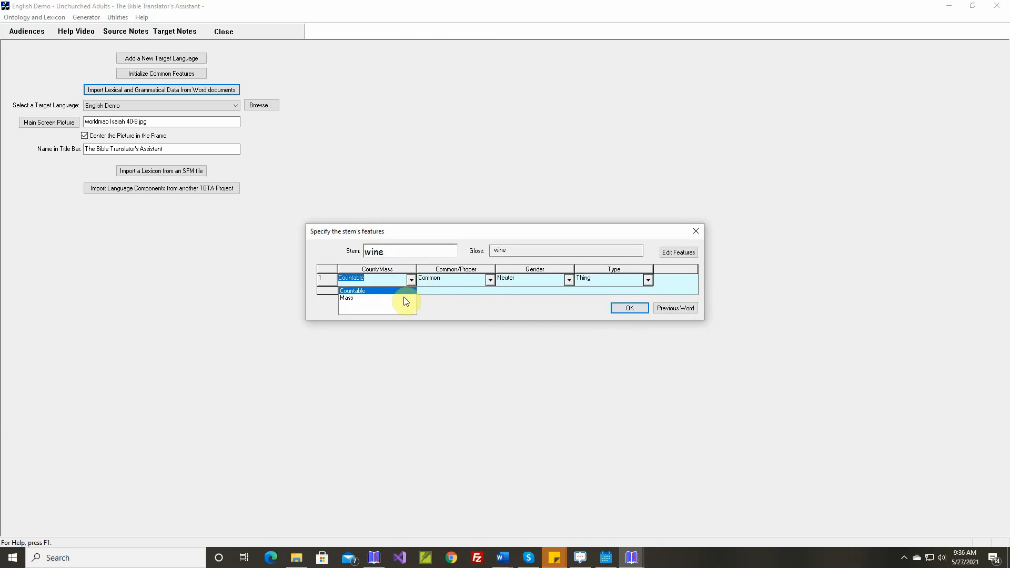
pyautogui.click(403, 295)
pyautogui.click(620, 309)
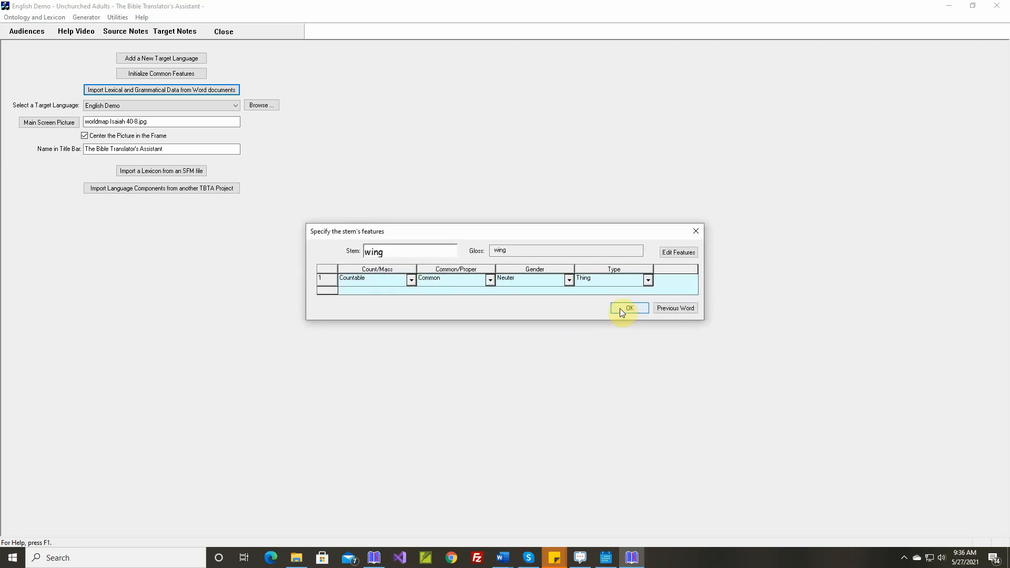
# Accept wing with its given features, and set the type of worker to Person and accept it.
pyautogui.click(622, 309)
pyautogui.click(649, 281)
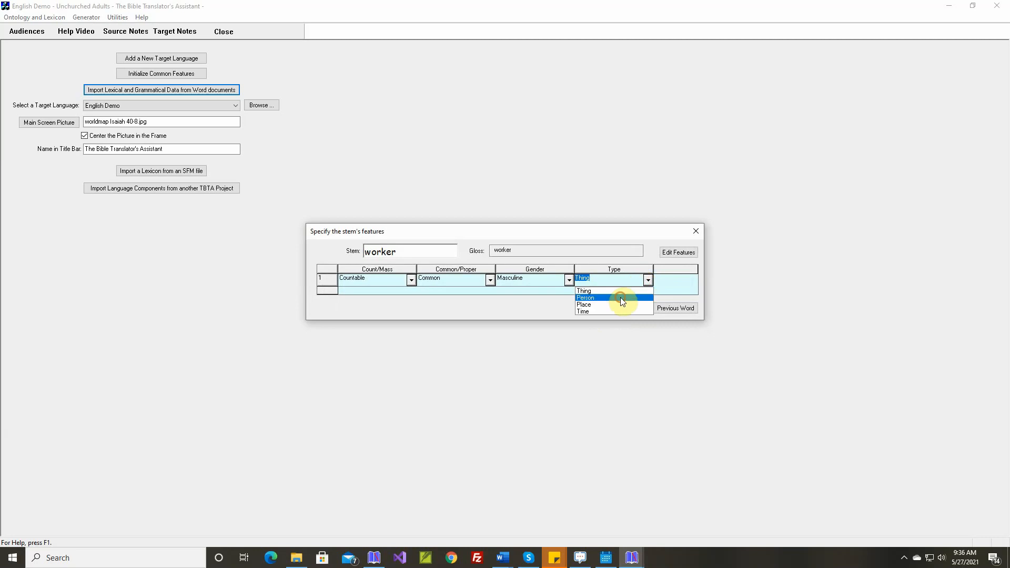
pyautogui.click(621, 298)
pyautogui.click(624, 312)
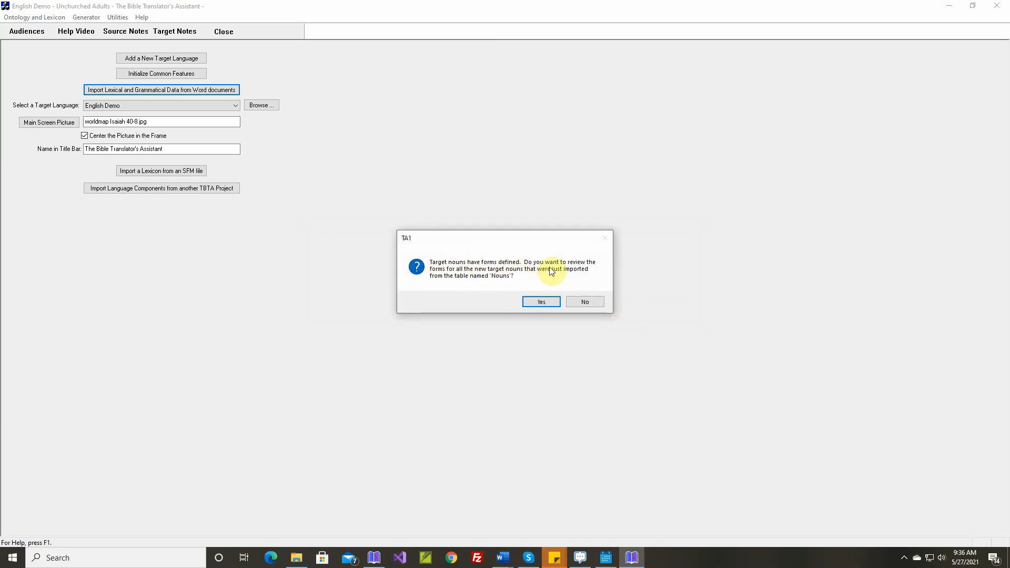
# Agree to review the forms of the imported nouns and accept the given plurals from bird through morning.
pyautogui.click(540, 299)
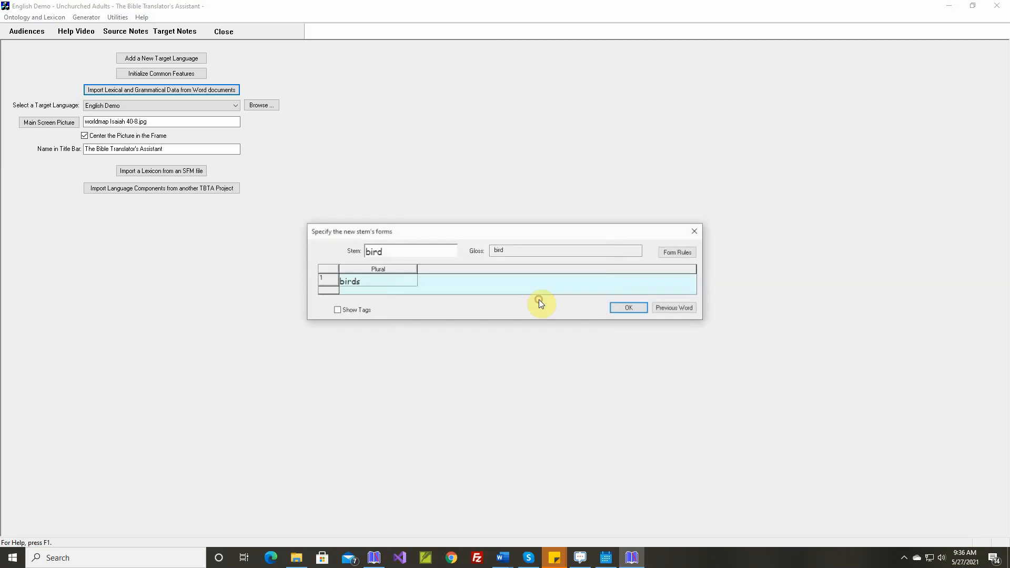
pyautogui.click(624, 311)
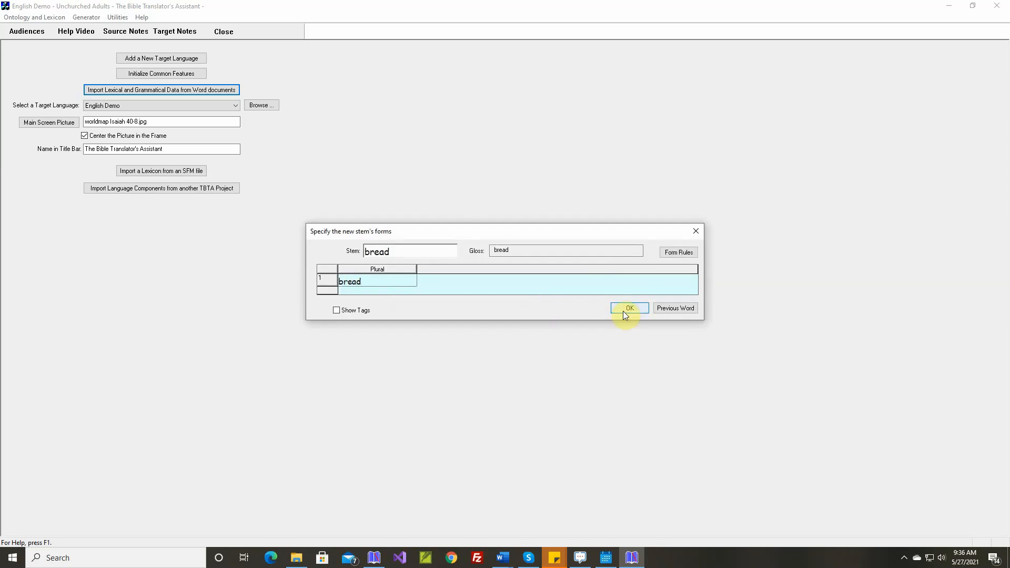
pyautogui.click(626, 309)
pyautogui.click(626, 309)
pyautogui.click(626, 308)
pyautogui.click(626, 308)
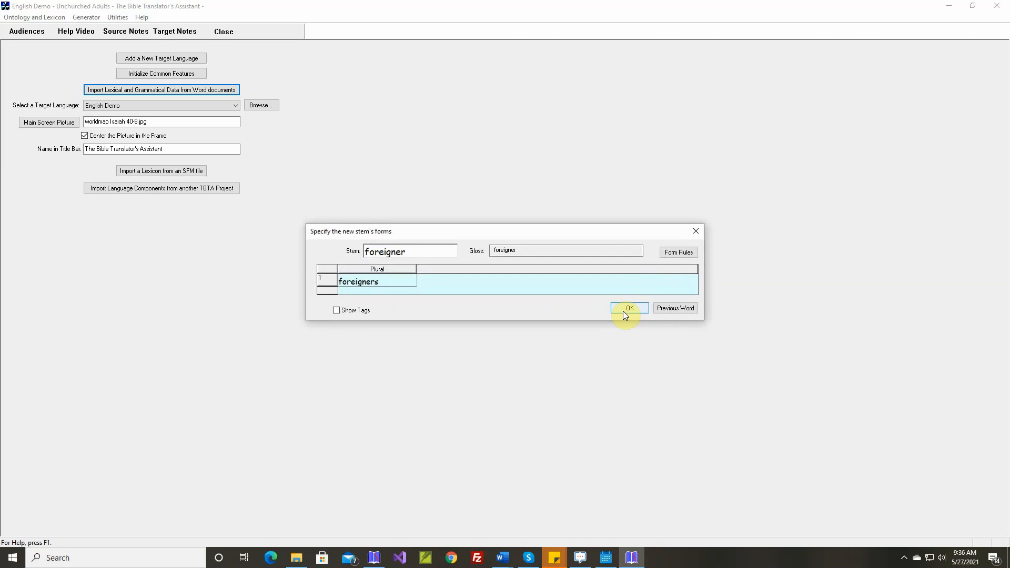
pyautogui.click(627, 308)
pyautogui.click(626, 309)
pyautogui.click(625, 310)
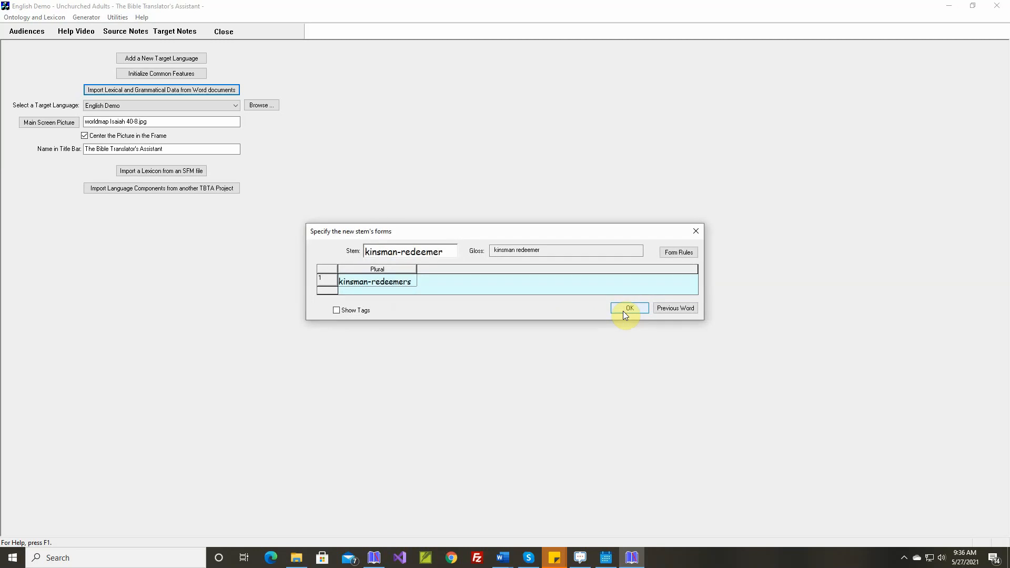
pyautogui.click(626, 308)
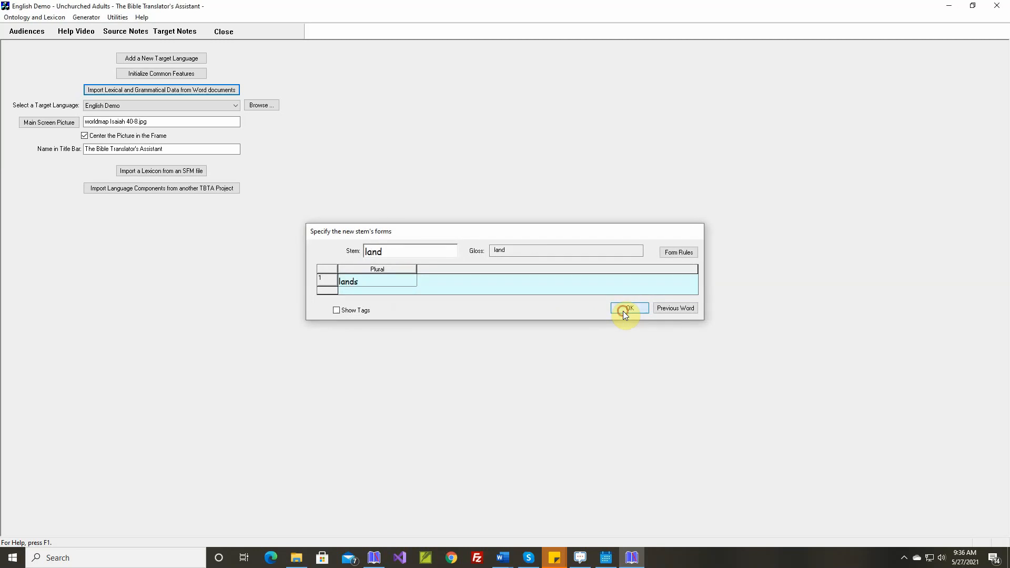
pyautogui.click(626, 308)
pyautogui.click(626, 308)
pyautogui.click(627, 308)
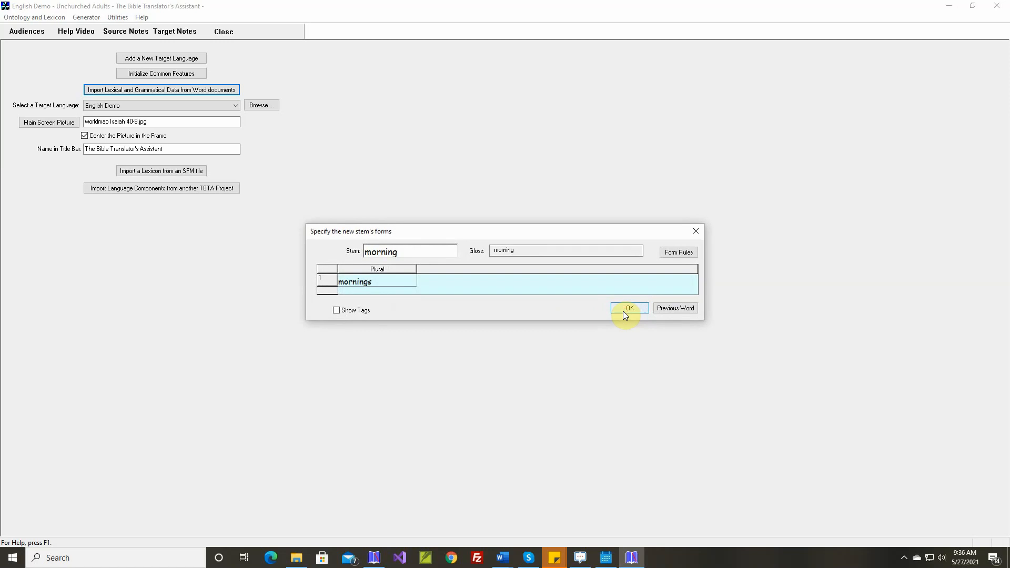
pyautogui.click(627, 309)
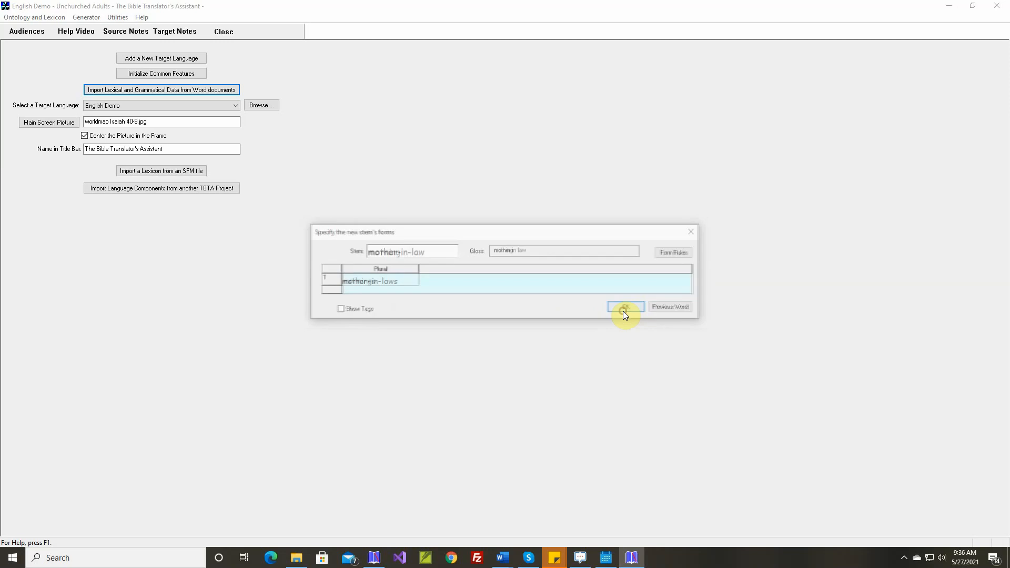
# Set the plural of mother-in-law to mothers-in-law with an empty sample sentence, and accept the noun.
pyautogui.doubleClick(380, 284)
pyautogui.click(498, 272)
pyautogui.write('s-in-laws')
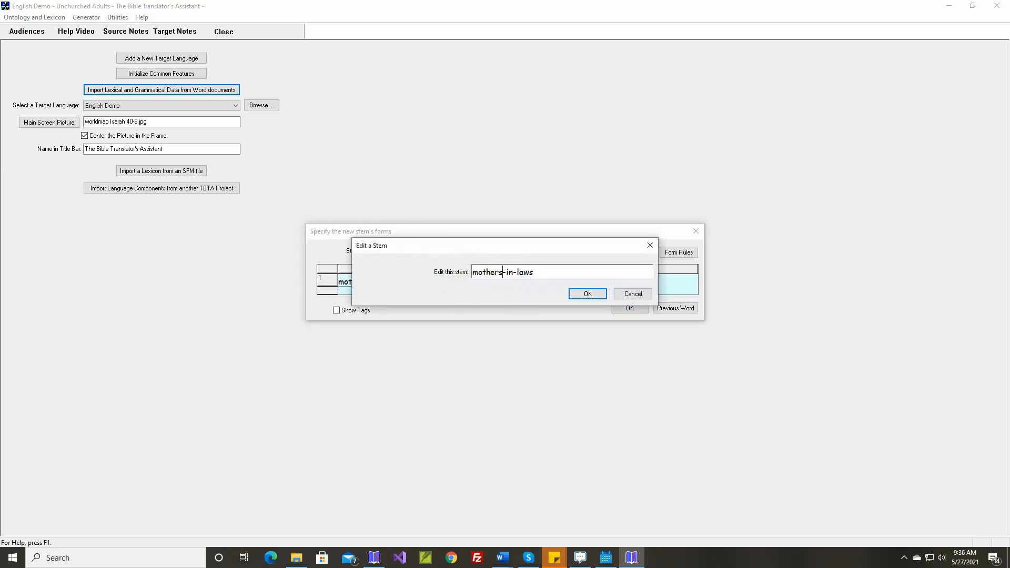
pyautogui.press('BackSpace')
pyautogui.click(586, 299)
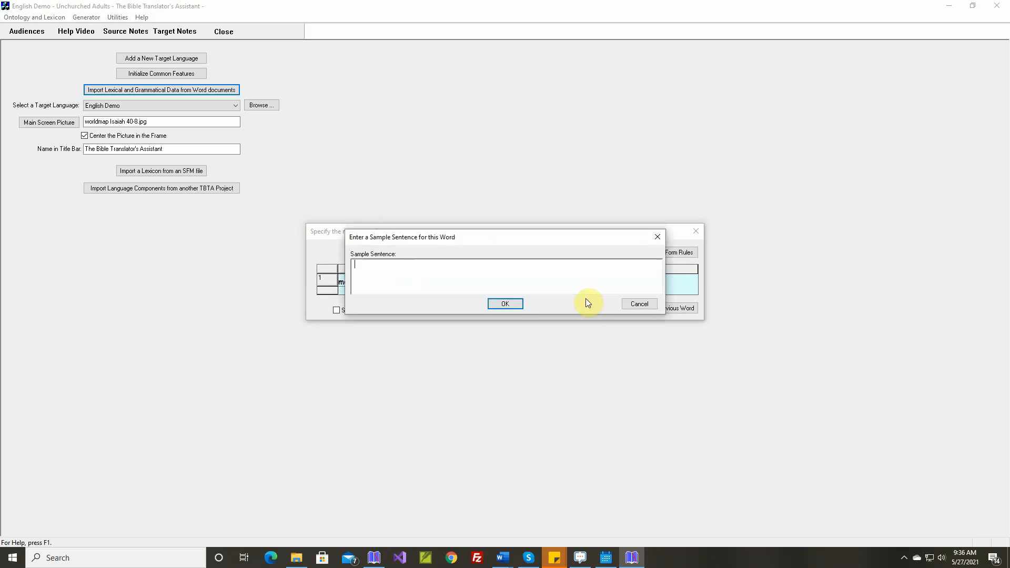
pyautogui.click(509, 304)
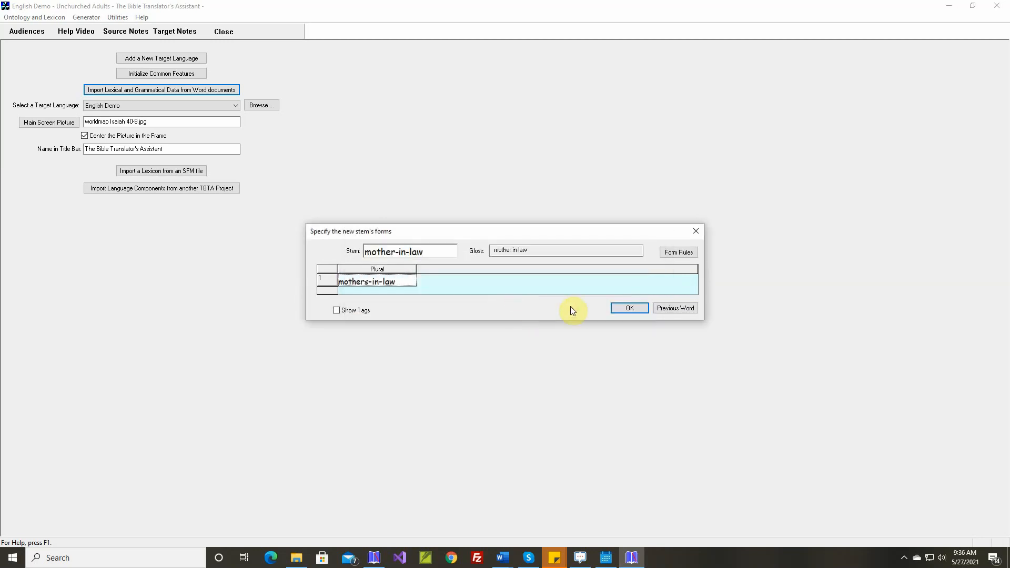
pyautogui.click(631, 310)
# Accept the given plurals of the nouns before sheaf, and set the plural of sheaf to sheaves with an empty sample sentence.
pyautogui.click(631, 311)
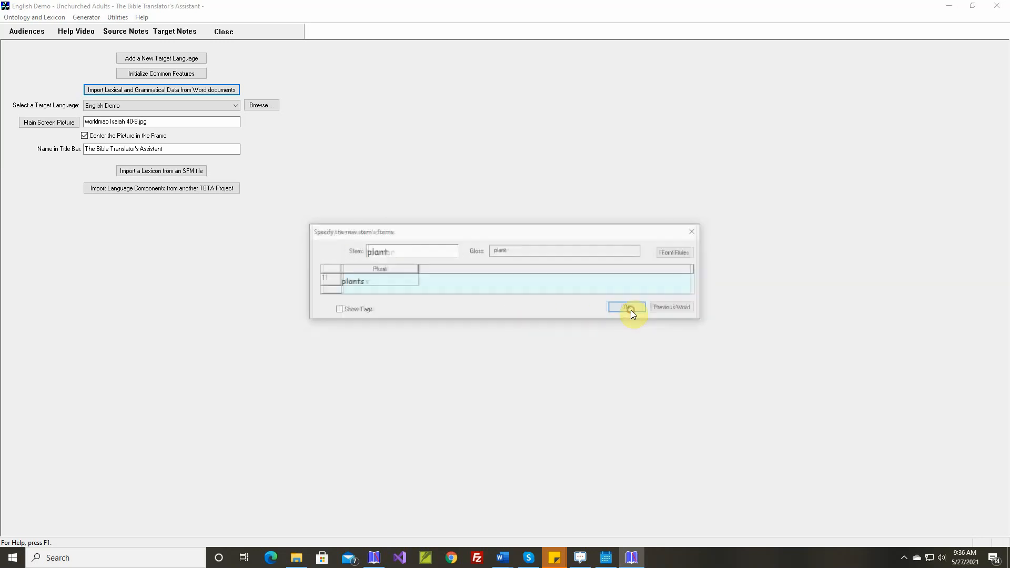
pyautogui.click(631, 311)
pyautogui.click(631, 310)
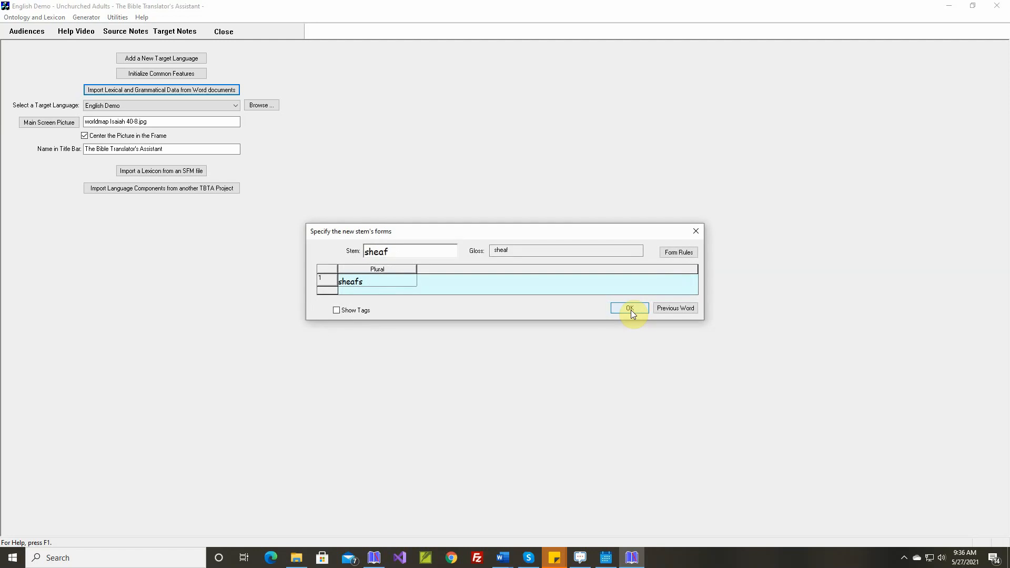
pyautogui.doubleClick(399, 285)
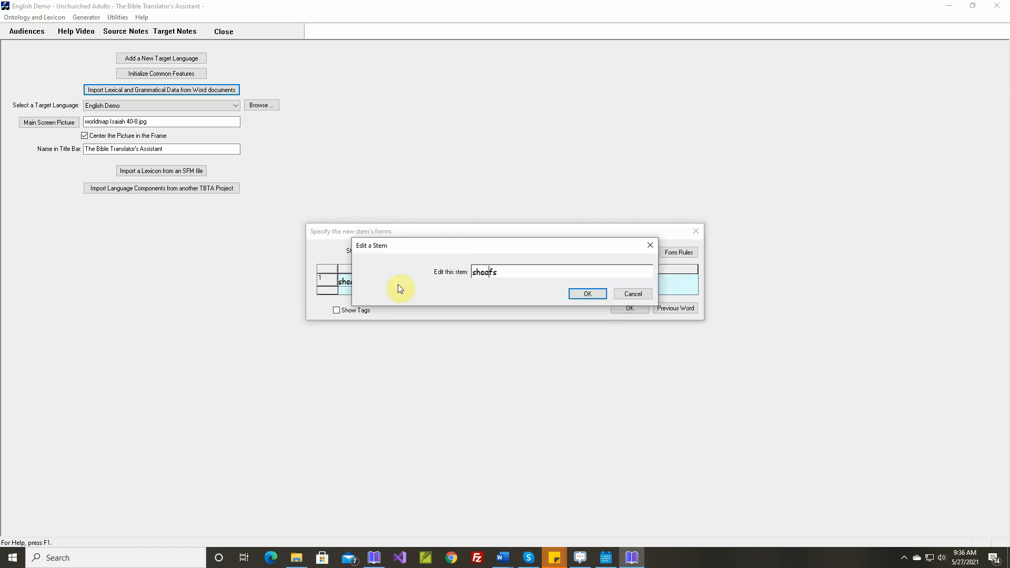
pyautogui.press('Right')
pyautogui.press('Delete')
pyautogui.write('ve')
pyautogui.click(578, 295)
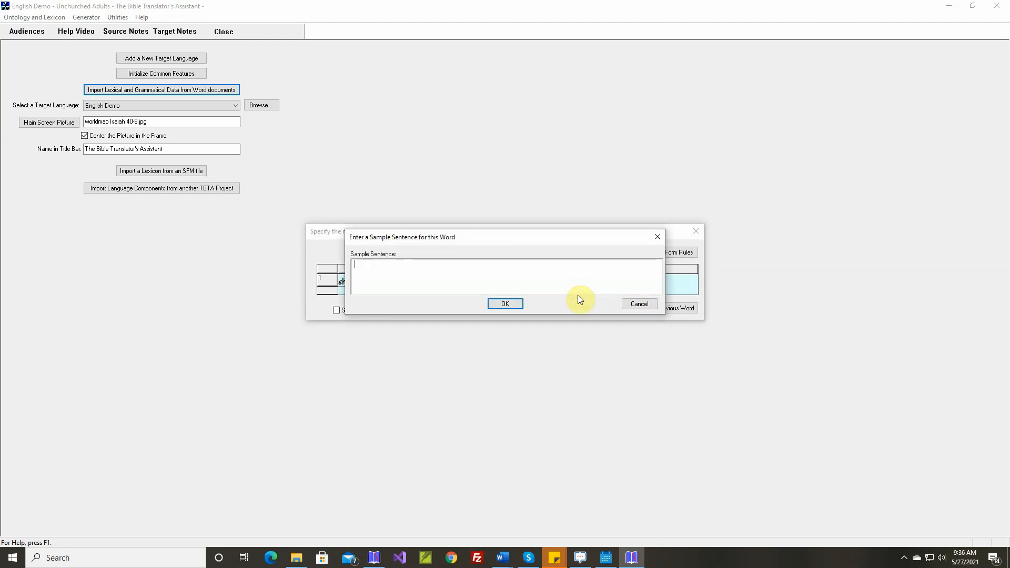
pyautogui.click(506, 305)
pyautogui.click(627, 311)
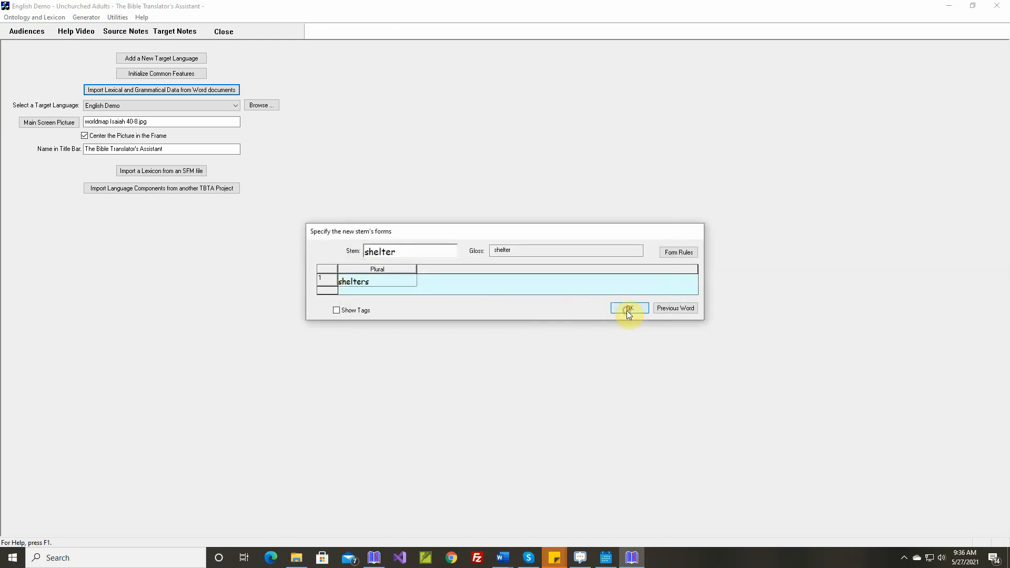
# Accept the given plurals of shelter and stalk, and set the plural of today to todays with an empty sample sentence.
pyautogui.click(627, 310)
pyautogui.click(627, 310)
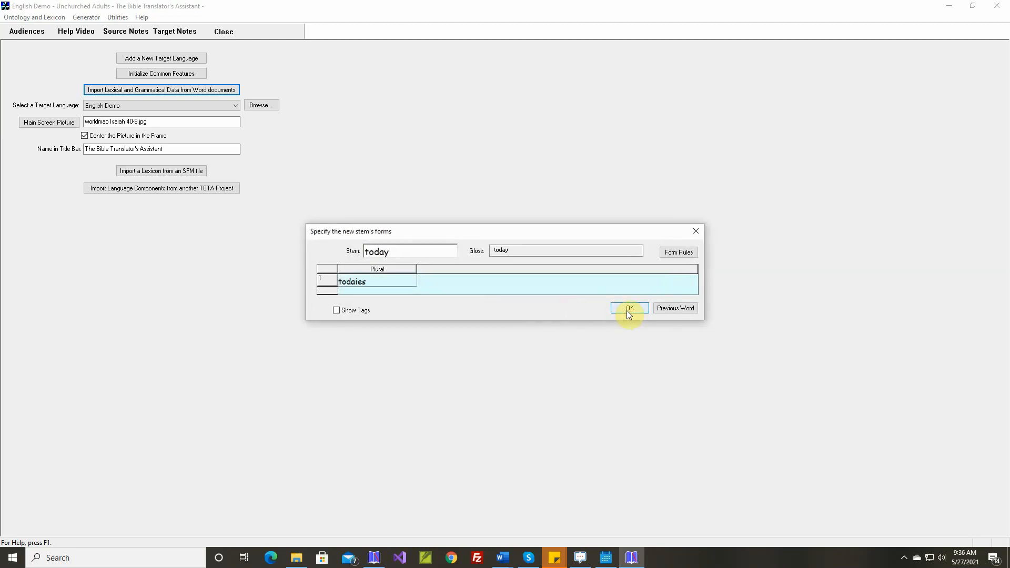
pyautogui.doubleClick(375, 283)
pyautogui.press('Delete')
pyautogui.press('Delete')
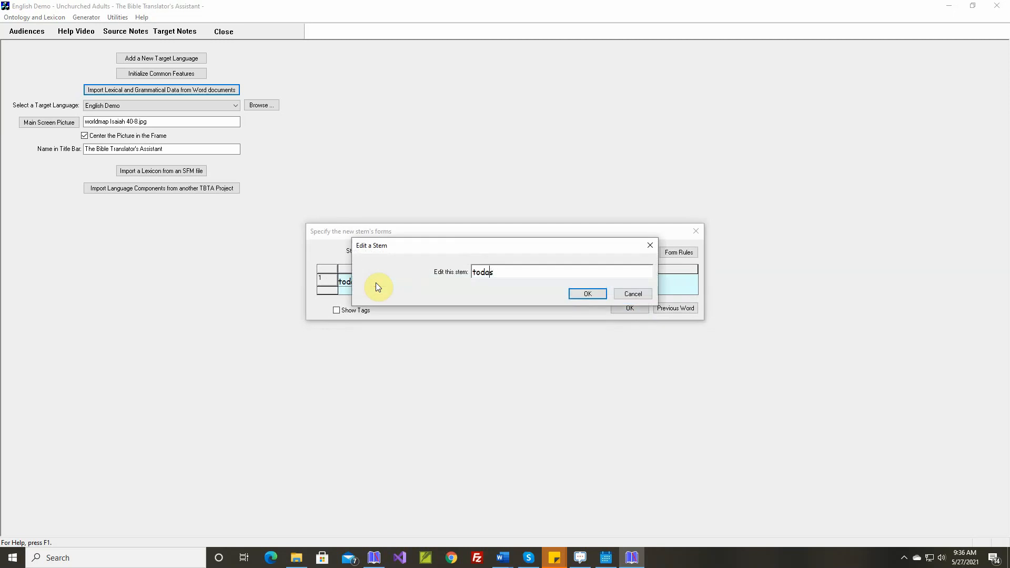
pyautogui.write('ys')
pyautogui.click(579, 293)
pyautogui.click(518, 307)
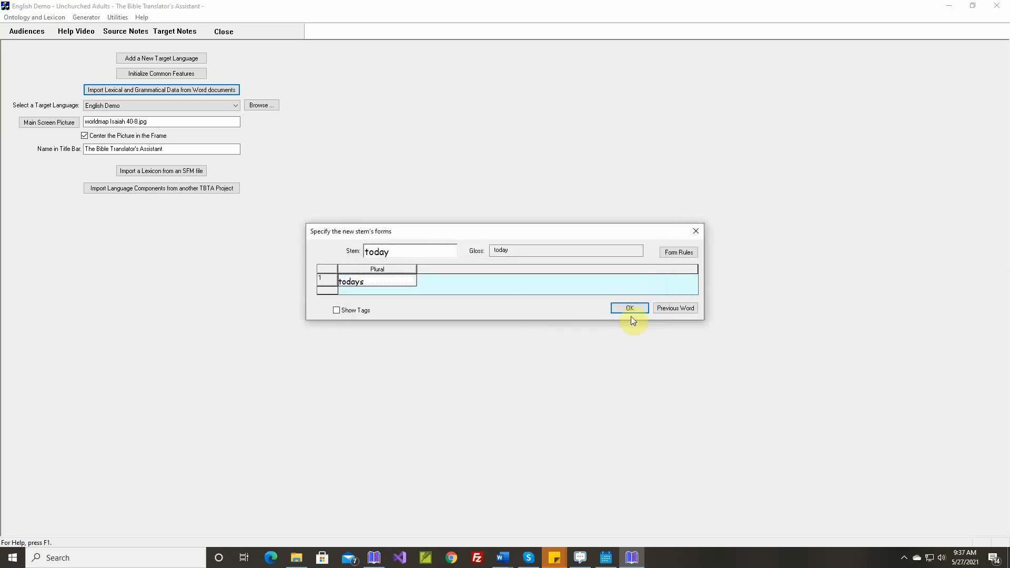
pyautogui.click(633, 309)
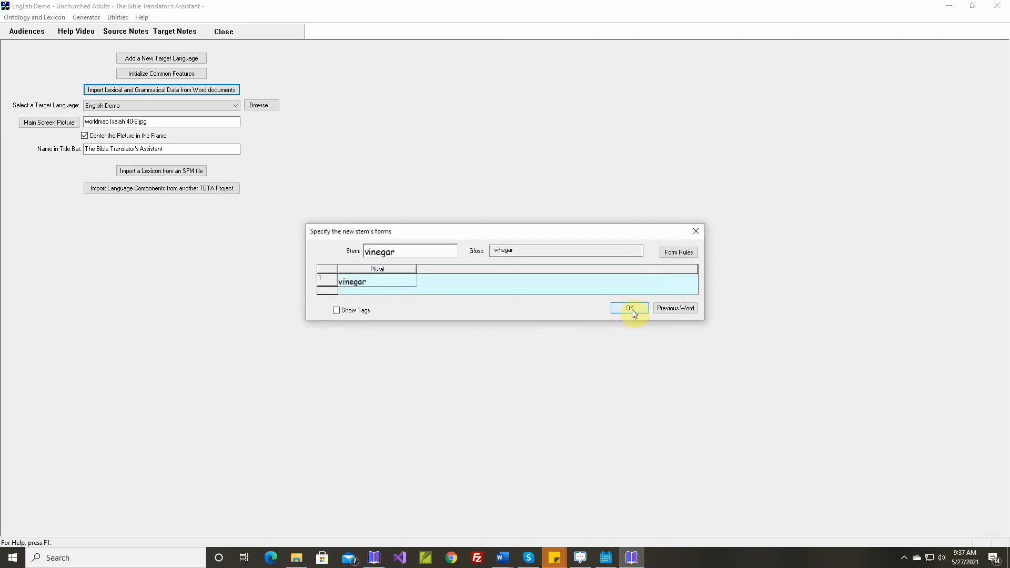
# Accept the given plurals of the remaining nouns from vinegar on, and begin the verb forms review by accepting be born as given.
pyautogui.click(633, 309)
pyautogui.click(632, 310)
pyautogui.click(633, 309)
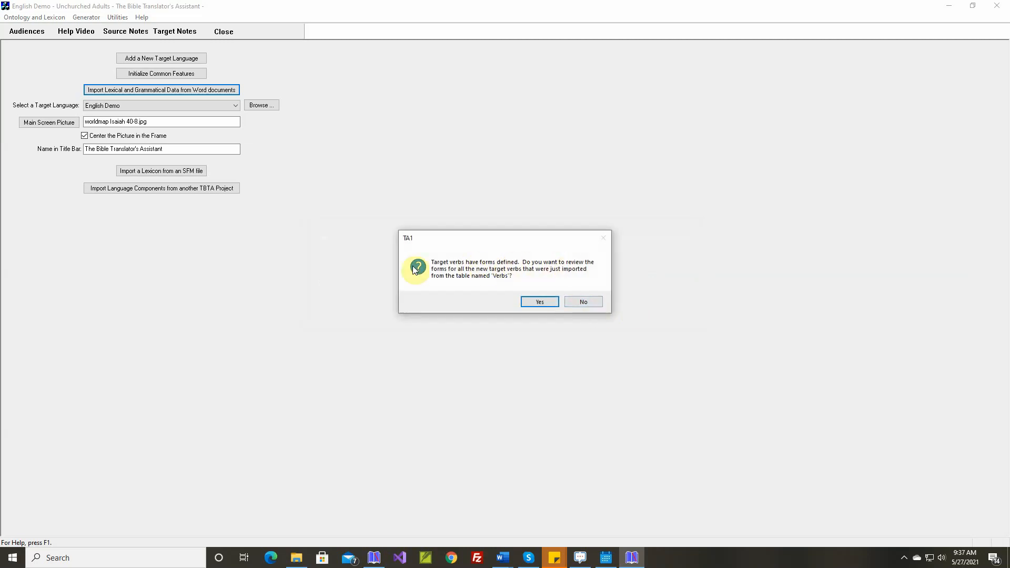
pyautogui.click(539, 302)
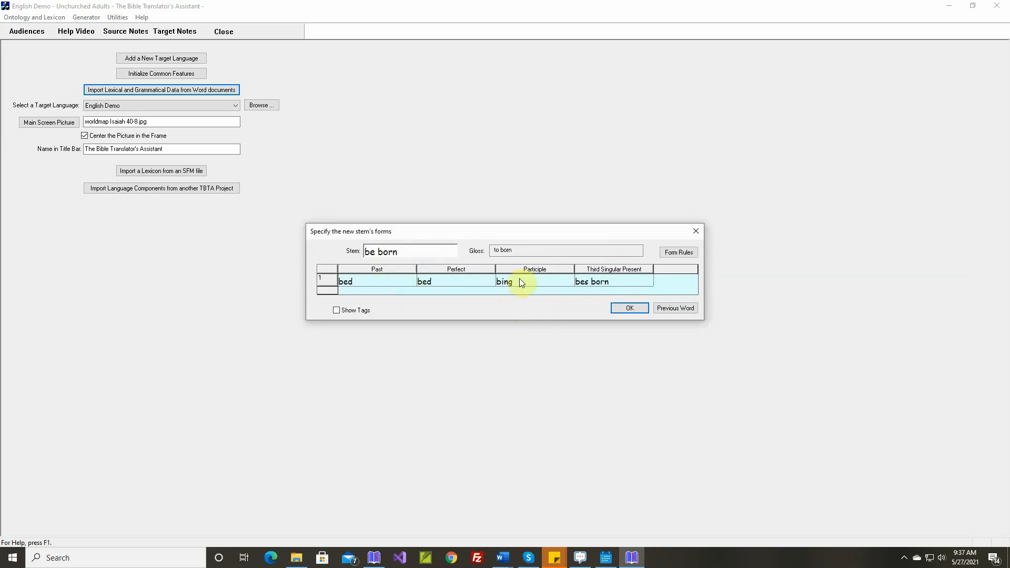
pyautogui.click(626, 310)
# Extend the Third Singular Present rule for stems ending in sh to also cover ss, adding blesses to its comment.
pyautogui.click(679, 254)
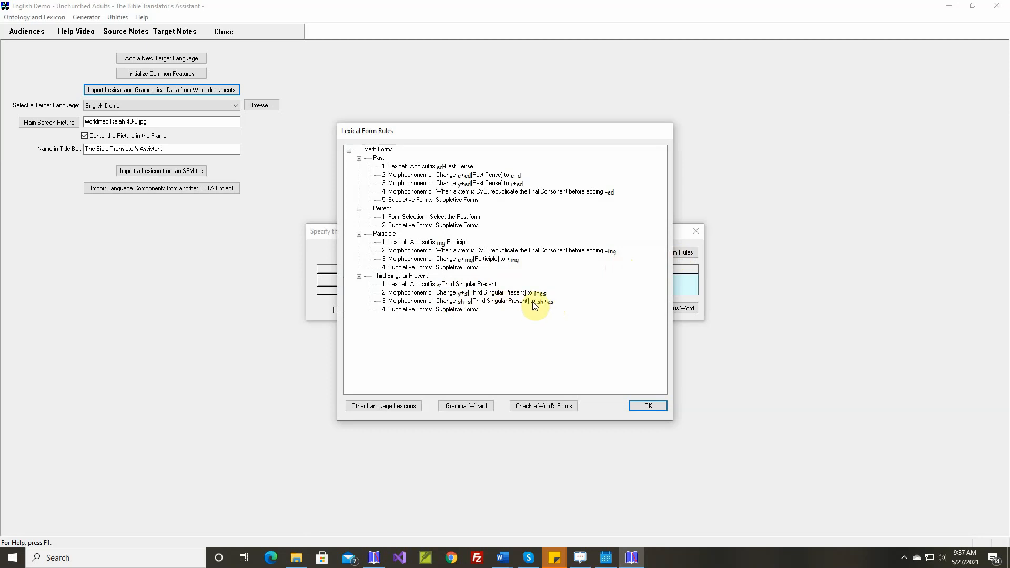
pyautogui.doubleClick(485, 301)
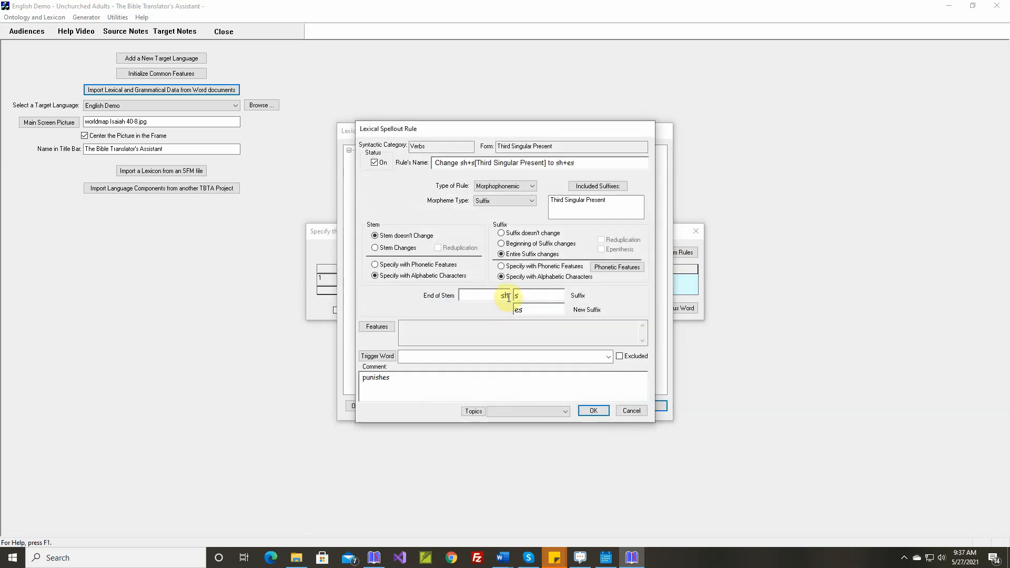
pyautogui.click(507, 296)
pyautogui.write(',ss')
pyautogui.click(451, 377)
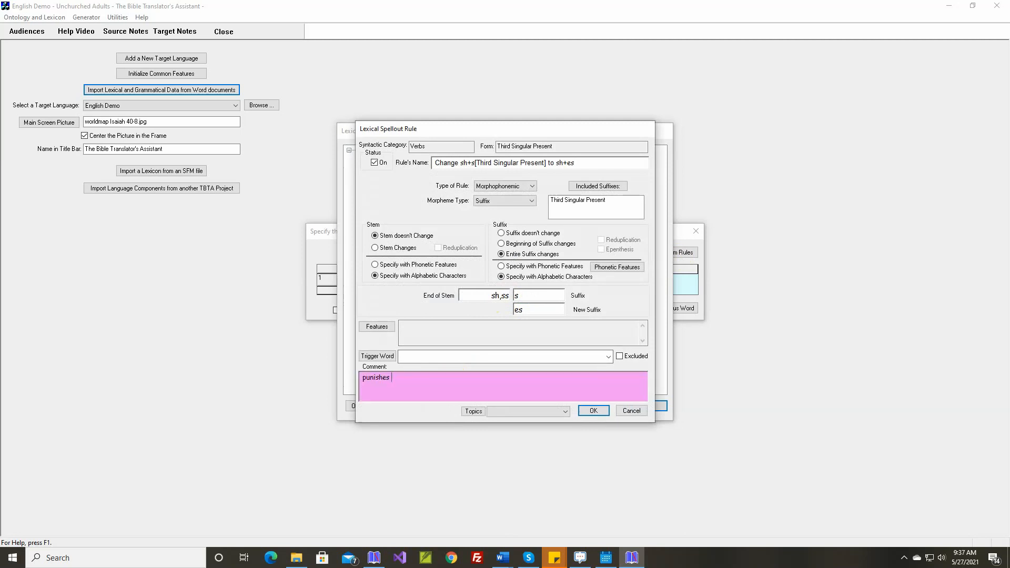
pyautogui.write('blesses')
pyautogui.click(590, 411)
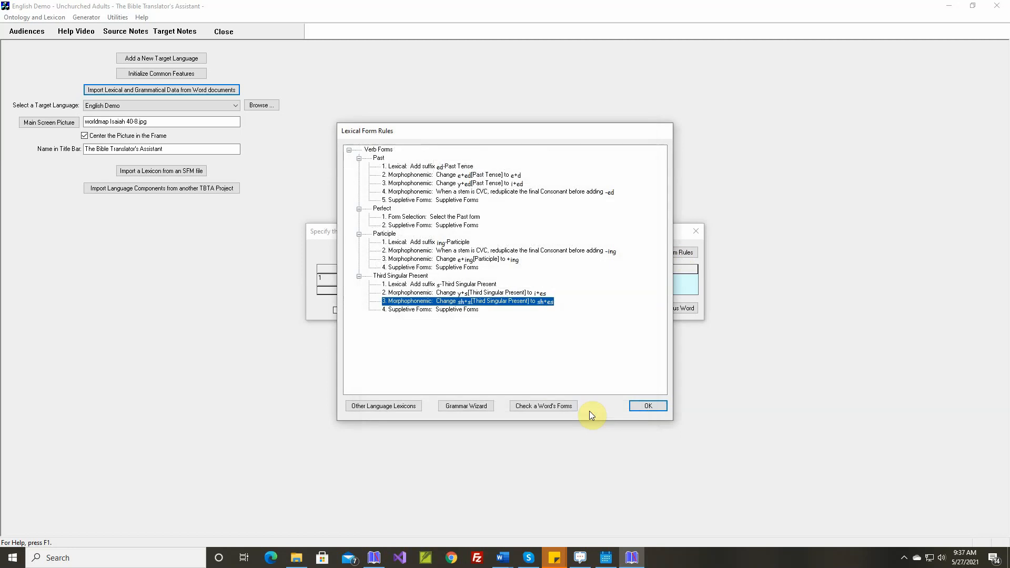
pyautogui.click(636, 407)
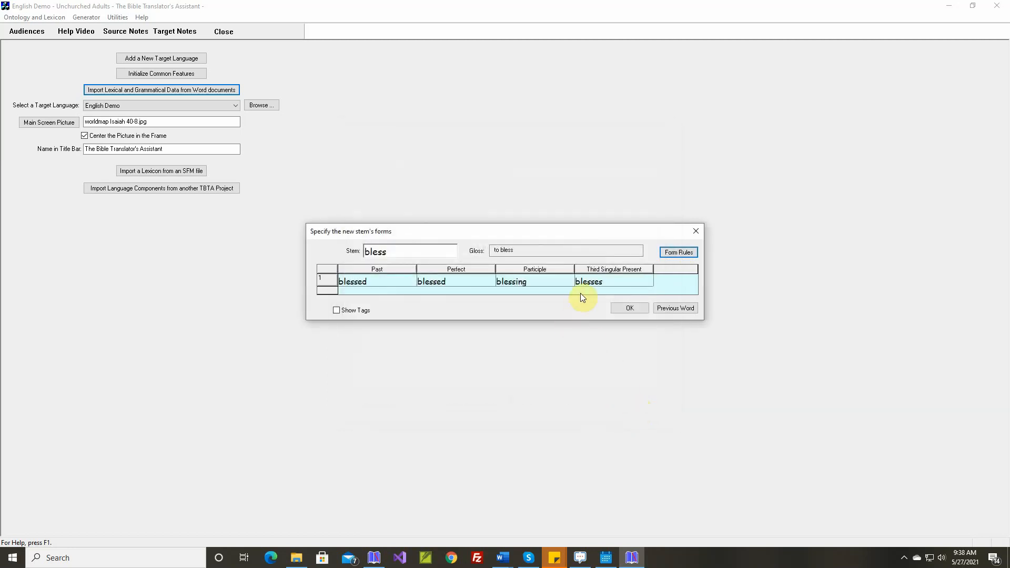
# Accept the given forms of the verbs bless, bow and the one before comfort.
pyautogui.click(630, 308)
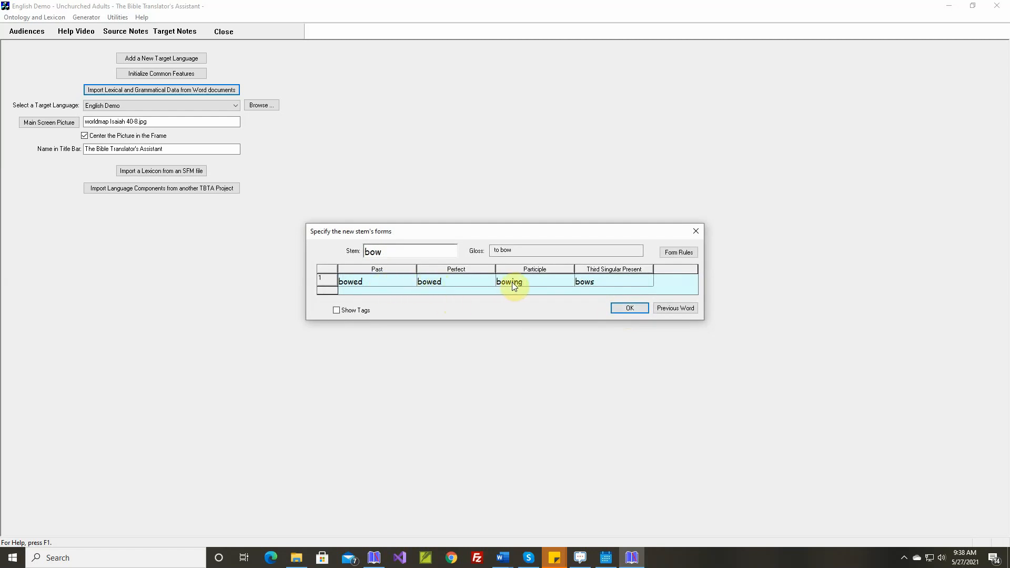
pyautogui.click(629, 309)
pyautogui.click(629, 309)
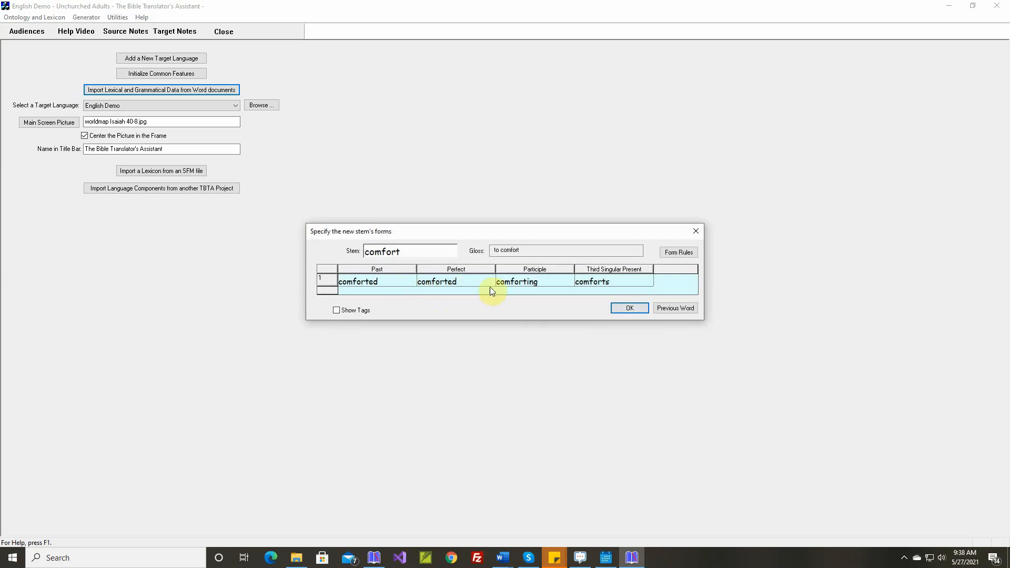
# Accept the given forms of the verbs comfort, command and dip.
pyautogui.click(627, 308)
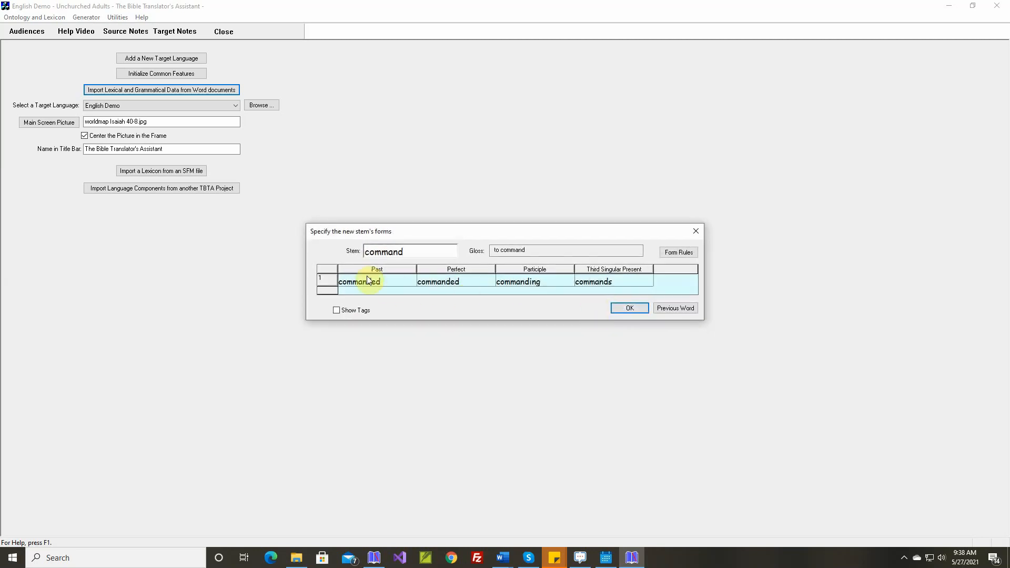
pyautogui.click(629, 308)
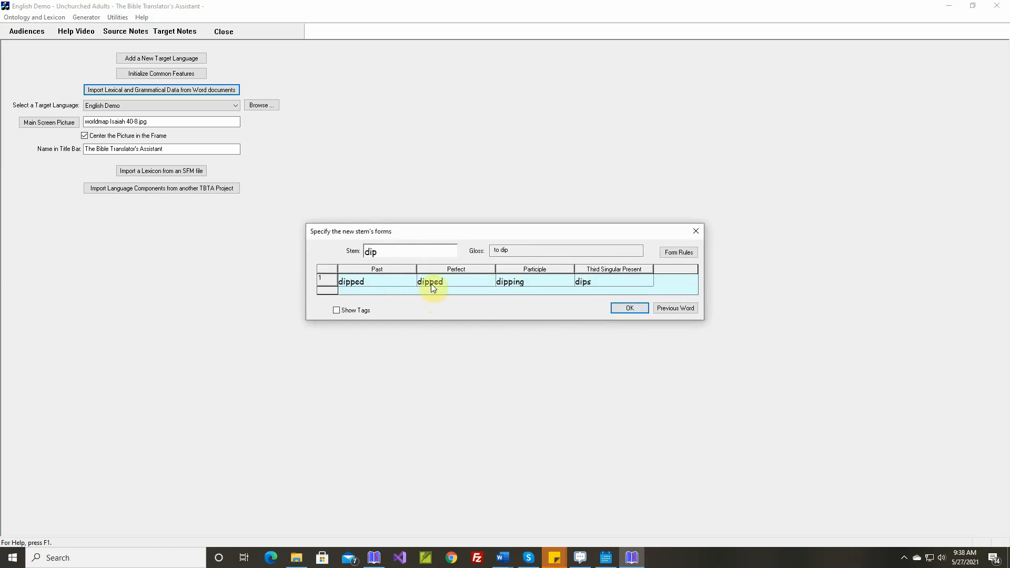
pyautogui.click(634, 305)
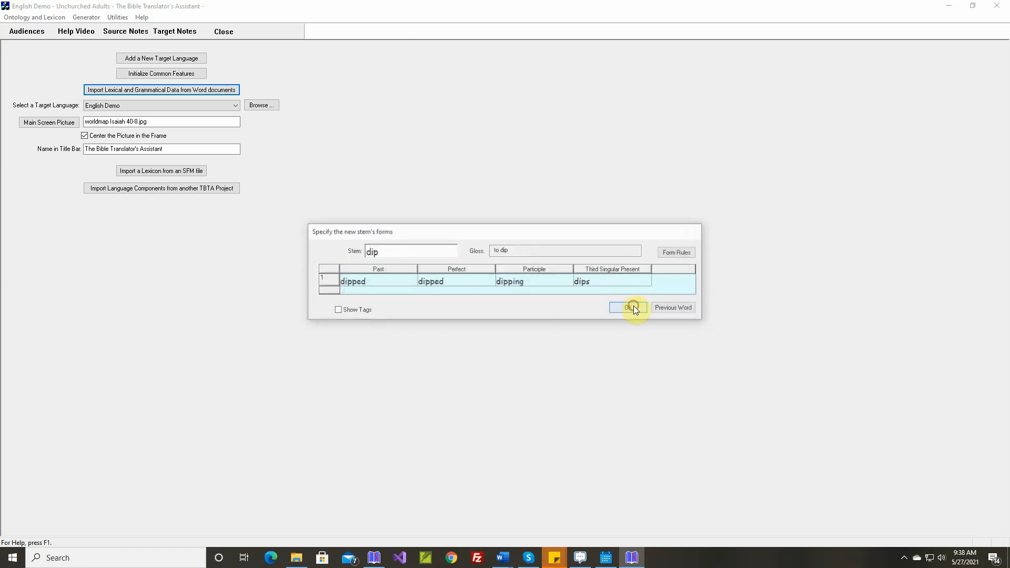
# Set the past form of the verb do to did, leaving its sample sentence empty.
pyautogui.doubleClick(396, 282)
pyautogui.press('BackSpace')
pyautogui.press('BackSpace')
pyautogui.press('BackSpace')
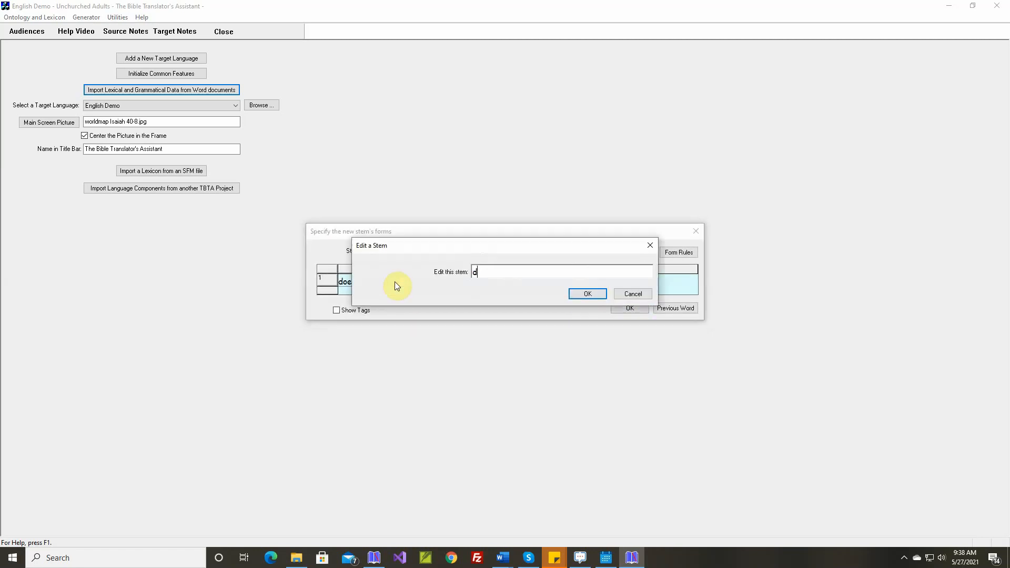
pyautogui.write('id')
pyautogui.press('Return')
pyautogui.press('Return')
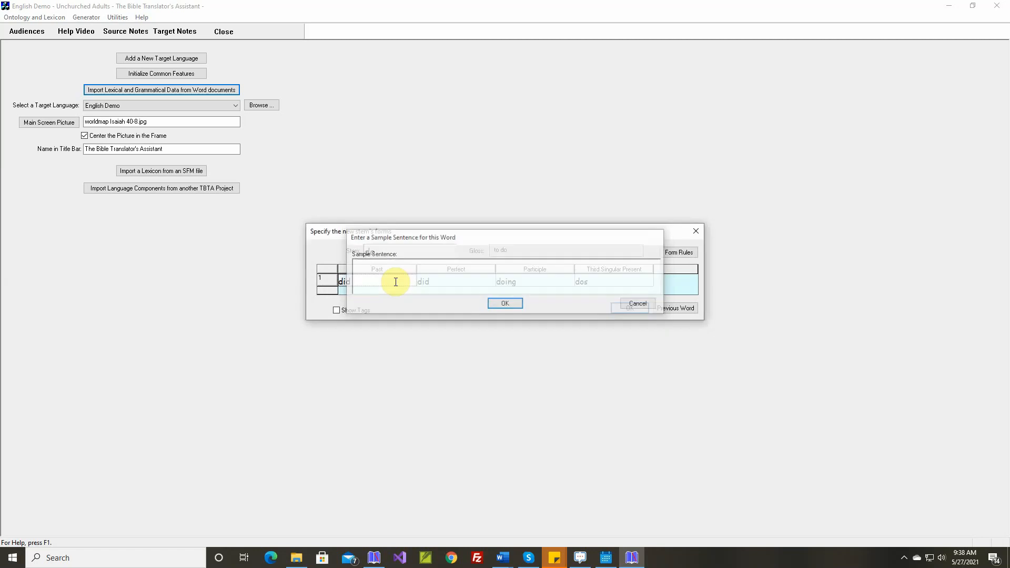
# Set the perfect form of do to done, with an empty sample sentence.
pyautogui.doubleClick(431, 283)
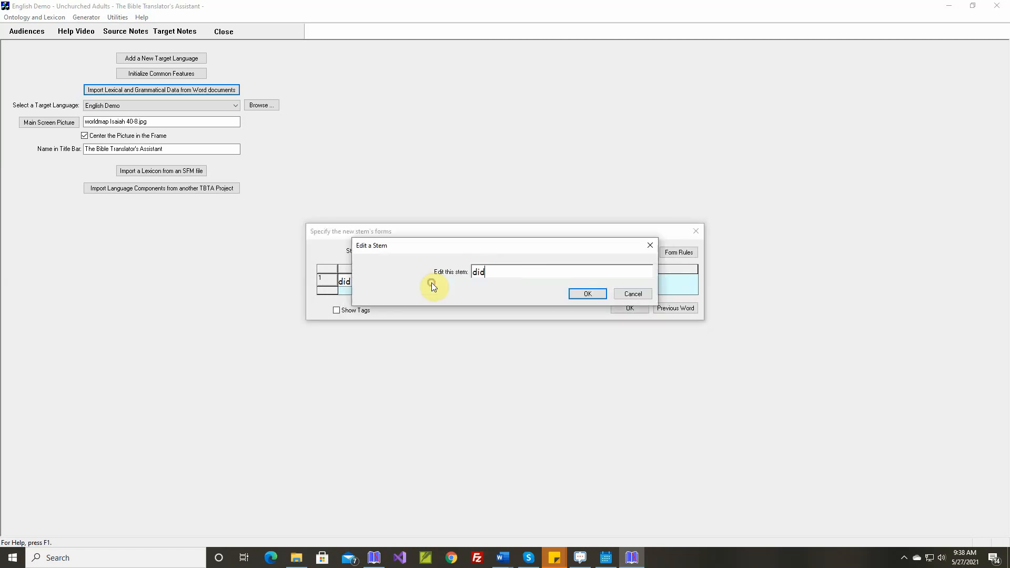
pyautogui.press('BackSpace')
pyautogui.press('BackSpace')
pyautogui.write('one')
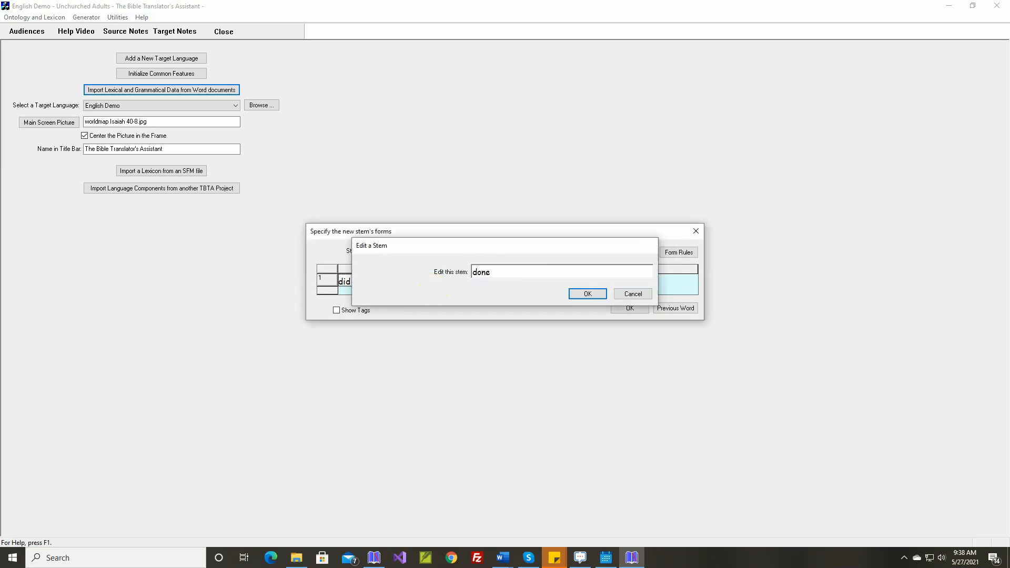
pyautogui.press('Return')
pyautogui.press('Return')
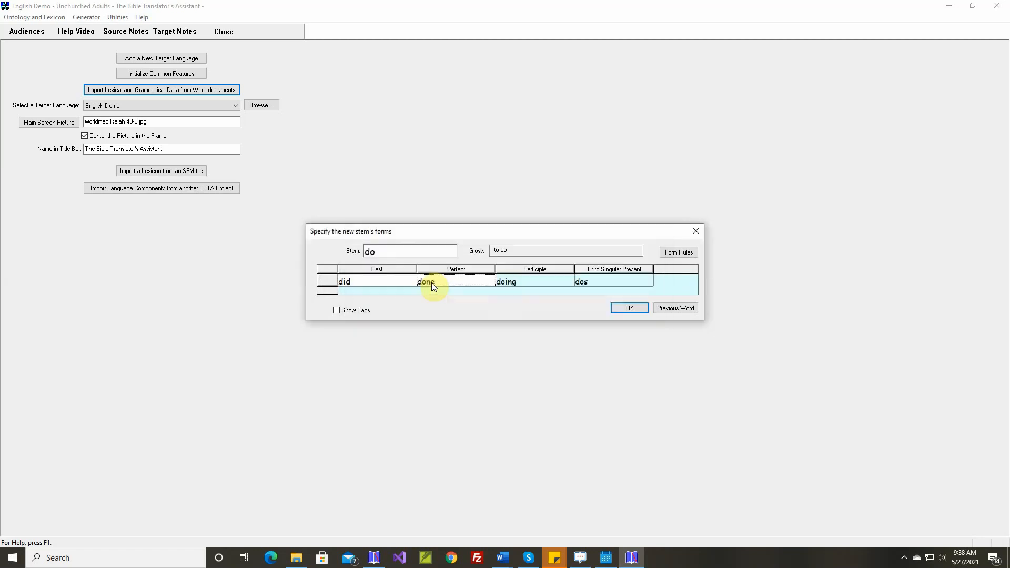
# Set the third singular present of do to does with an empty sample sentence, and accept the verb's forms.
pyautogui.doubleClick(583, 284)
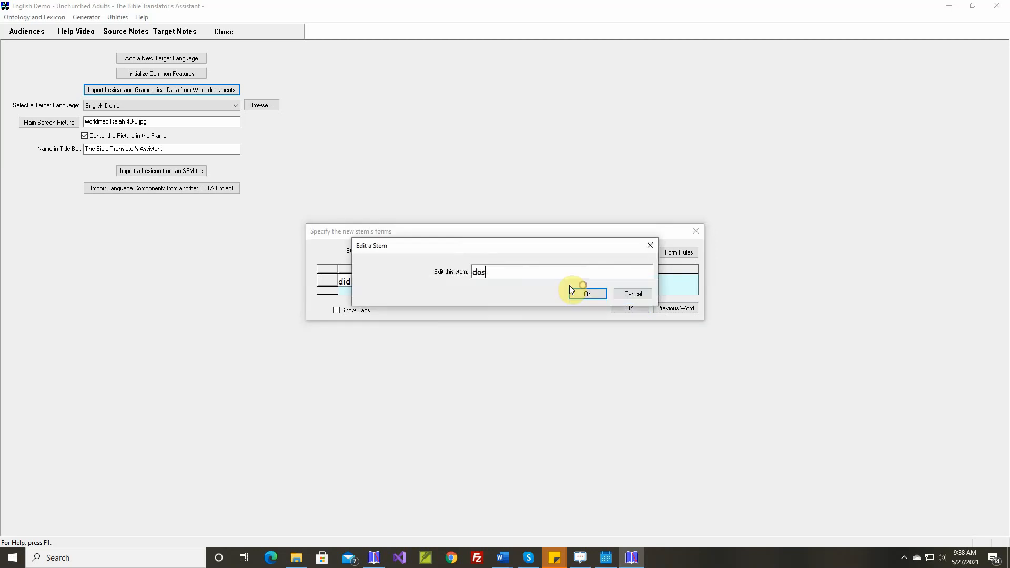
pyautogui.click(481, 273)
pyautogui.write('e')
pyautogui.press('Return')
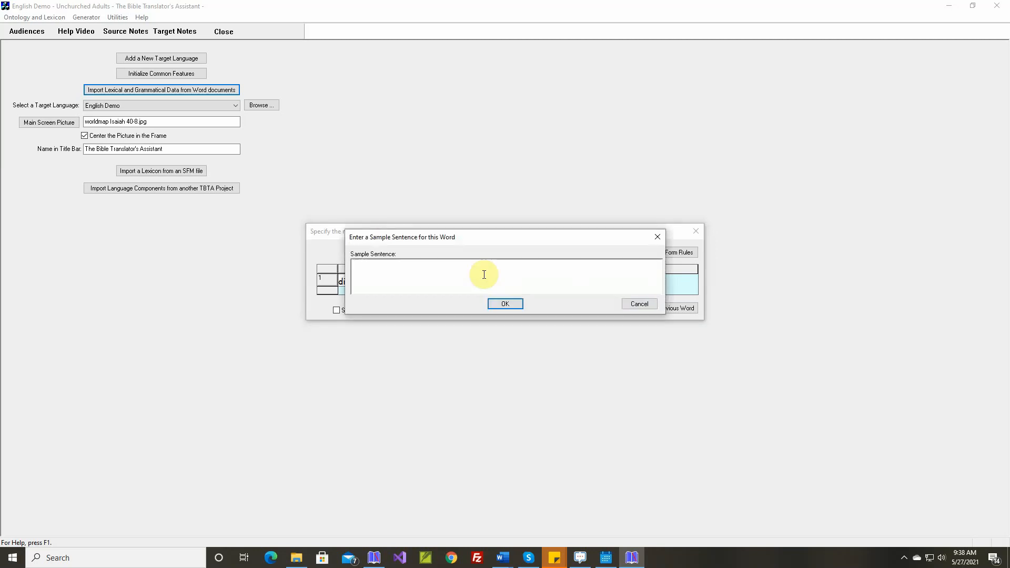
pyautogui.click(514, 309)
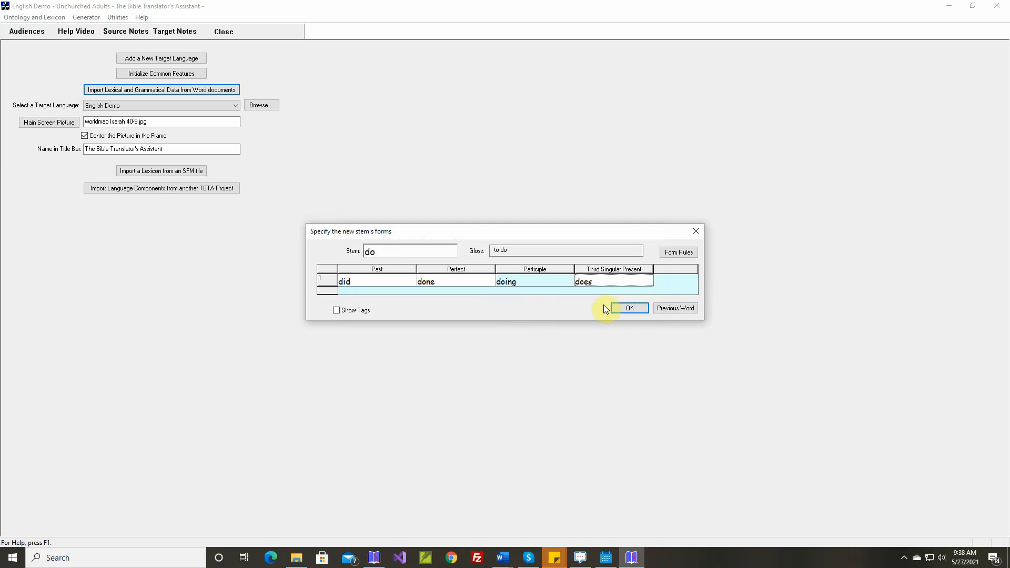
pyautogui.click(616, 308)
# Set the past form of the verb drink to drank, leaving its sample sentence empty.
pyautogui.doubleClick(398, 281)
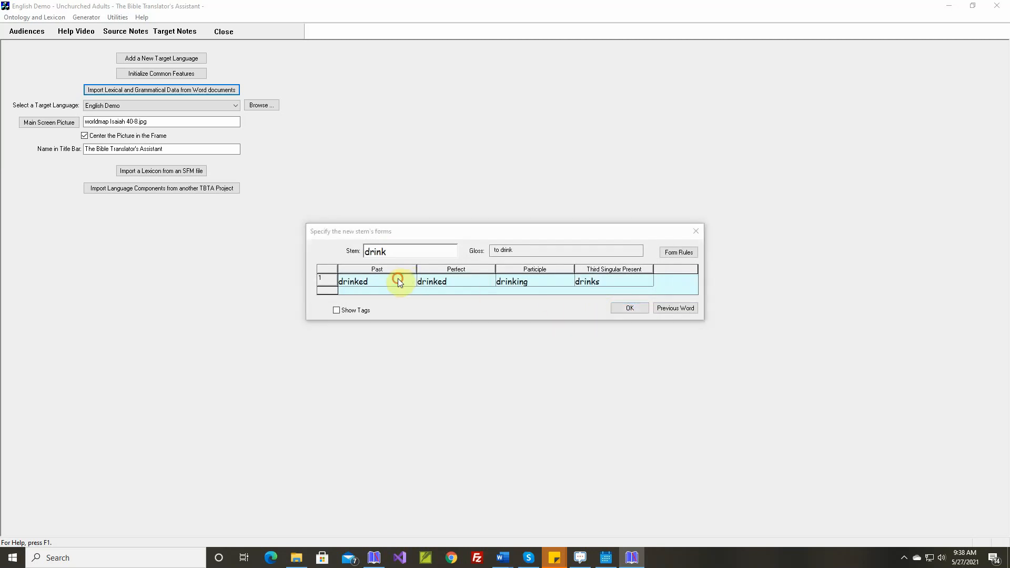
pyautogui.press('BackSpace')
pyautogui.press('BackSpace')
pyautogui.press('BackSpace')
pyautogui.press('BackSpace')
pyautogui.press('BackSpace')
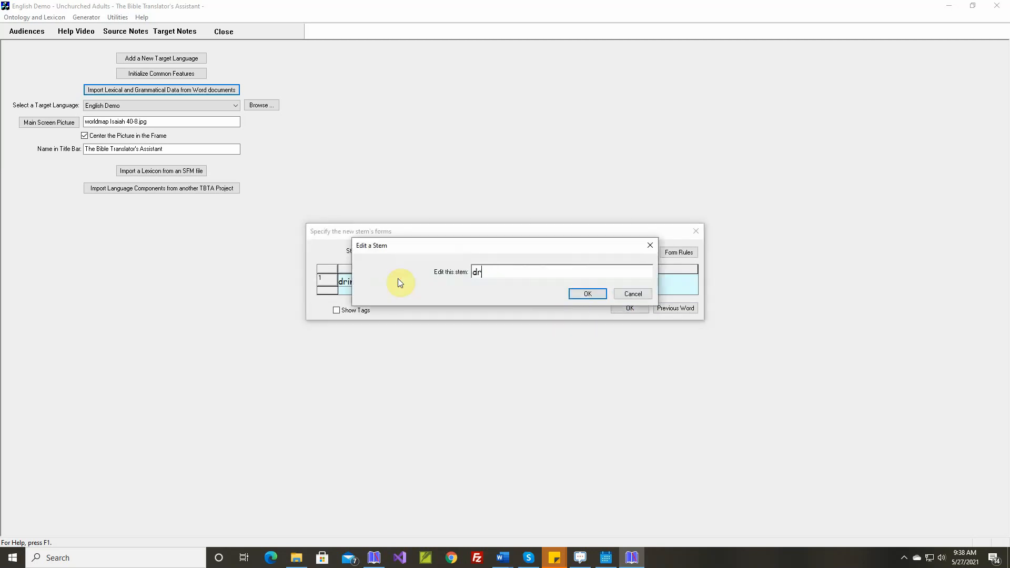
pyautogui.write('ank')
pyautogui.press('Return')
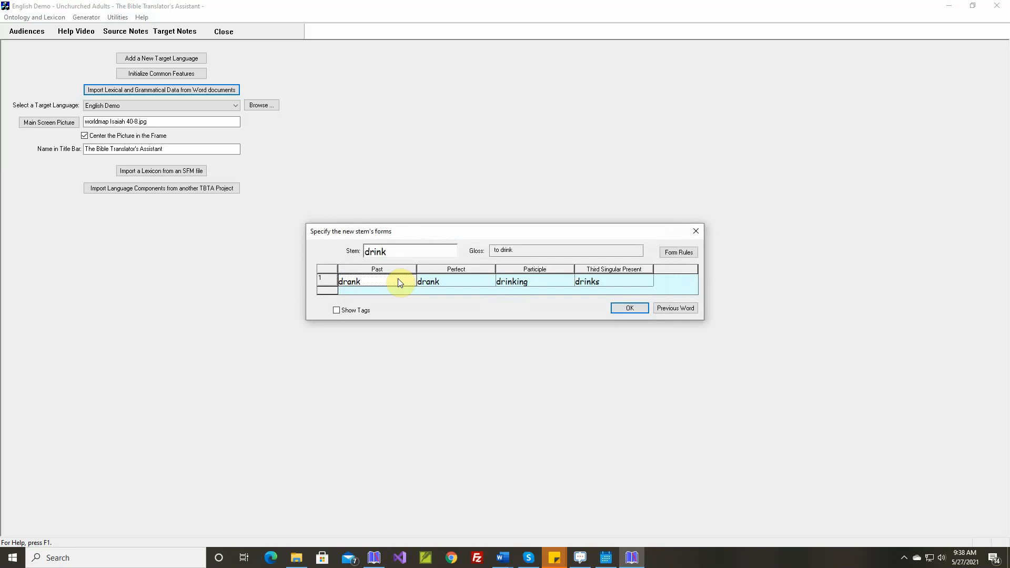
# Set the perfect form of drink to drunk with an empty sample sentence, and accept the verb's forms.
pyautogui.doubleClick(429, 283)
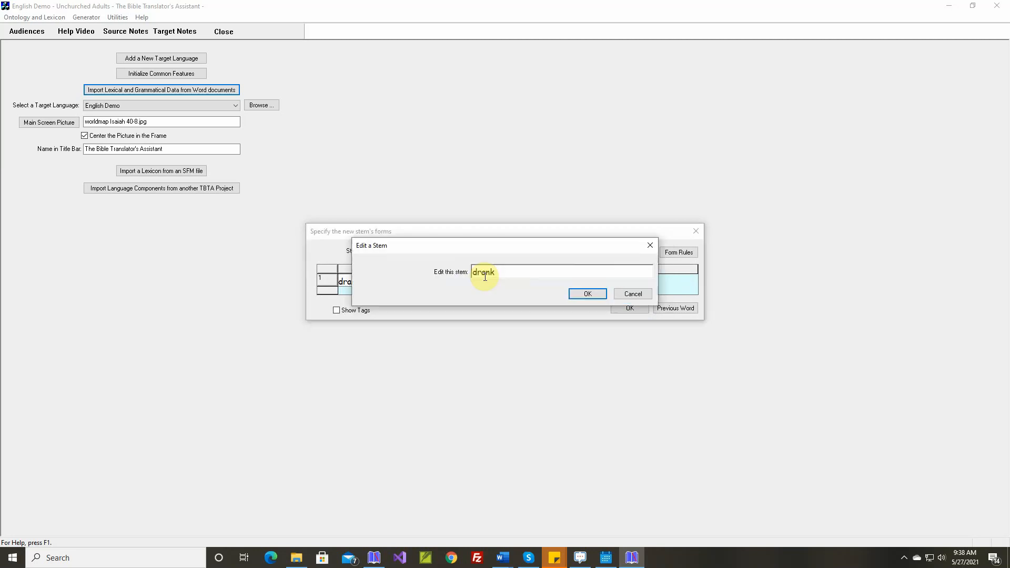
pyautogui.press('BackSpace')
pyautogui.write('u')
pyautogui.press('Return')
pyautogui.press('Return')
pyautogui.press('Return')
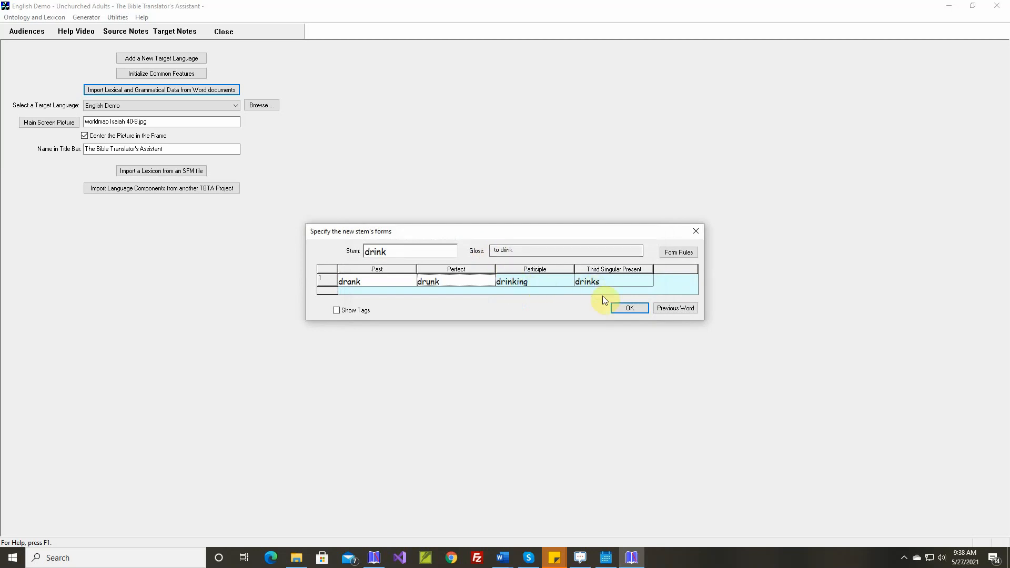
pyautogui.click(623, 308)
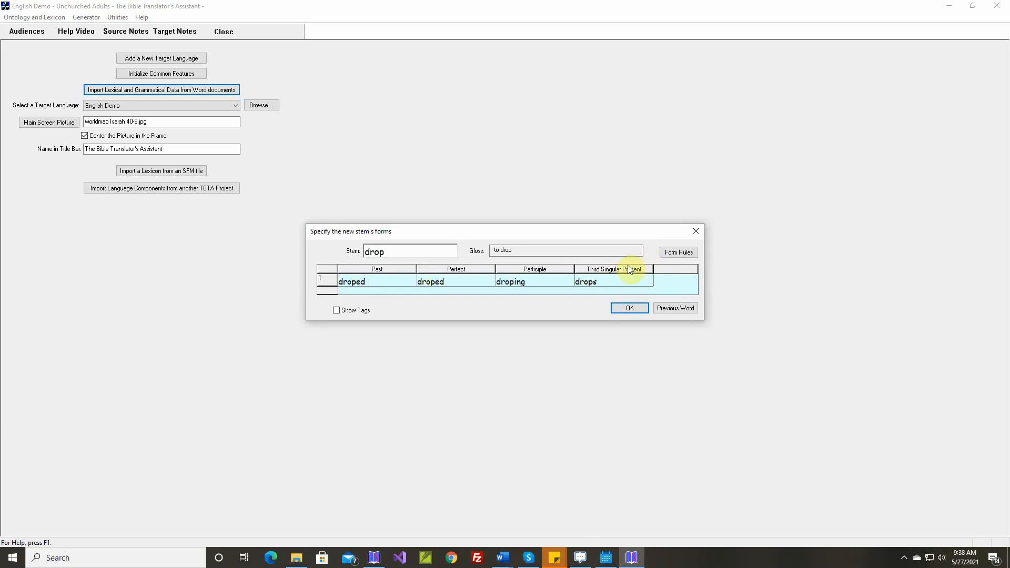
# Check the lexical form rules for verbs, and set the past form of drop to dropped.
pyautogui.click(679, 253)
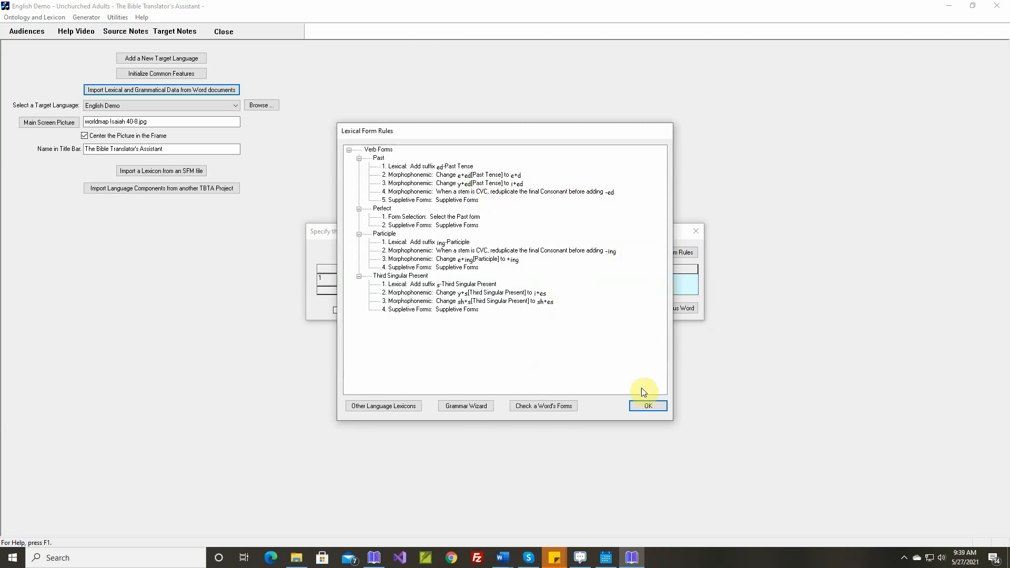
pyautogui.click(648, 407)
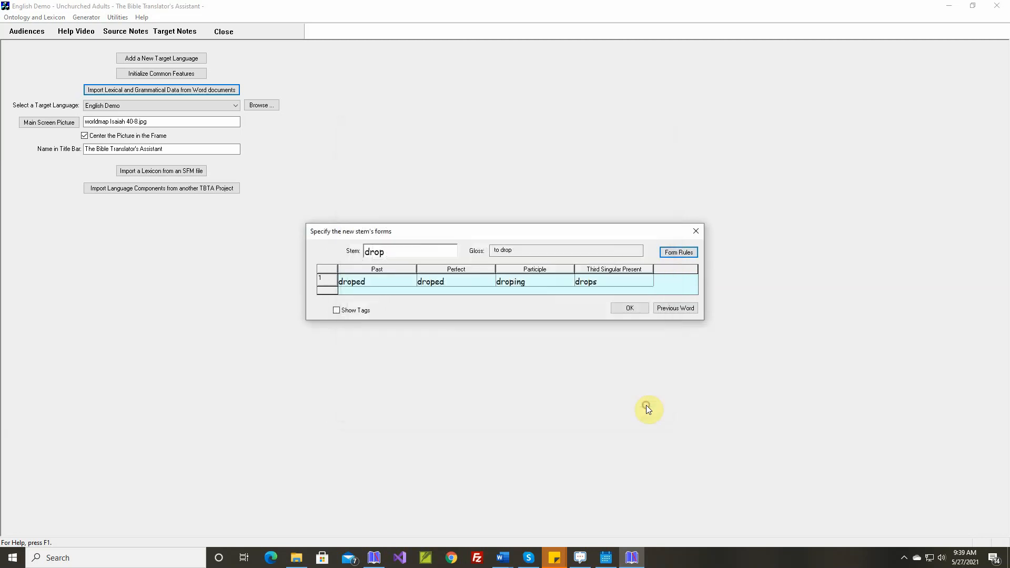
pyautogui.doubleClick(400, 282)
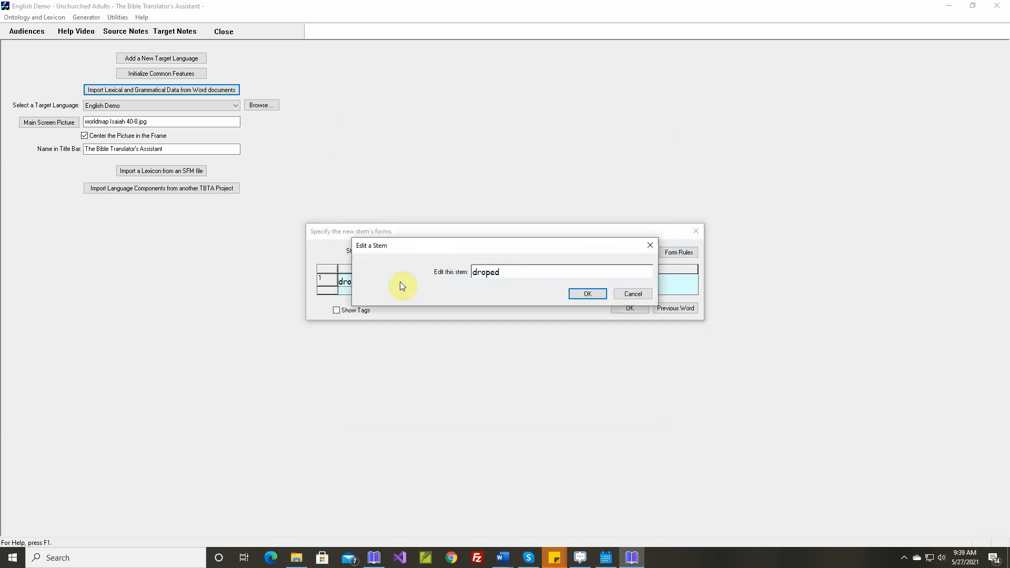
pyautogui.write('p')
pyautogui.press('Return')
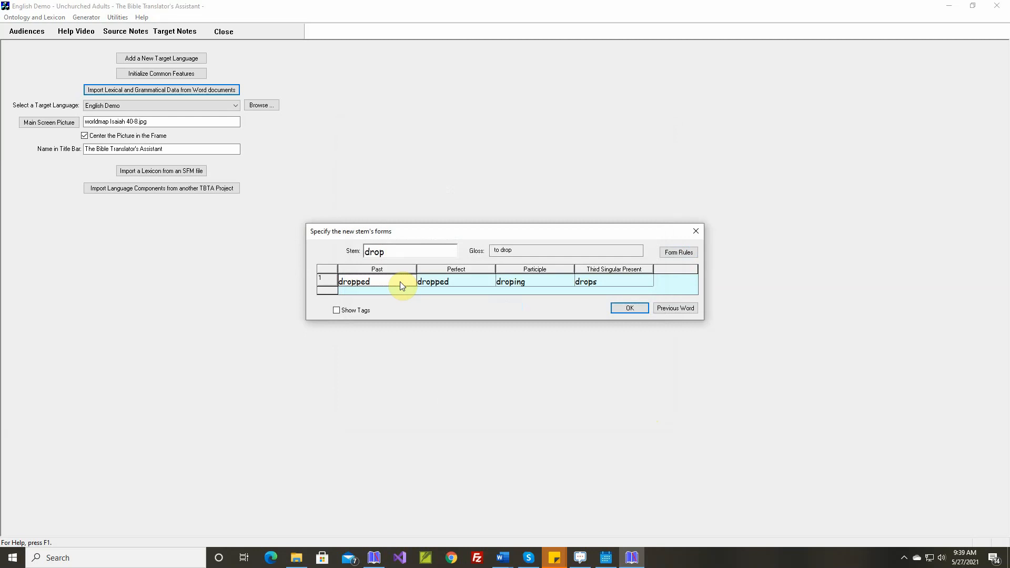
# Set the participle of drop to dropping with an empty sample sentence, and accept the verb's forms.
pyautogui.doubleClick(512, 285)
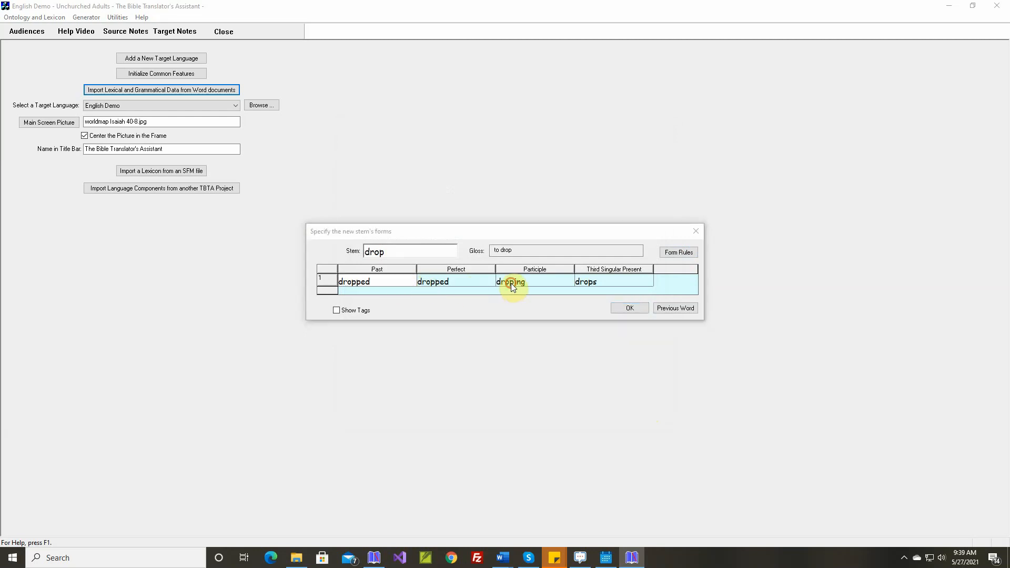
pyautogui.write('pping')
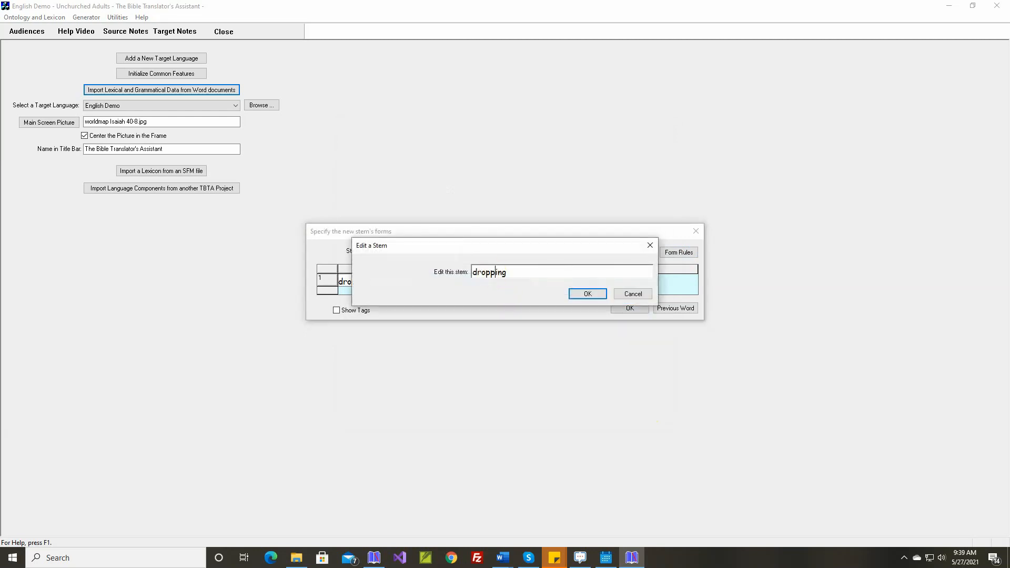
pyautogui.press('Return')
pyautogui.press('Return')
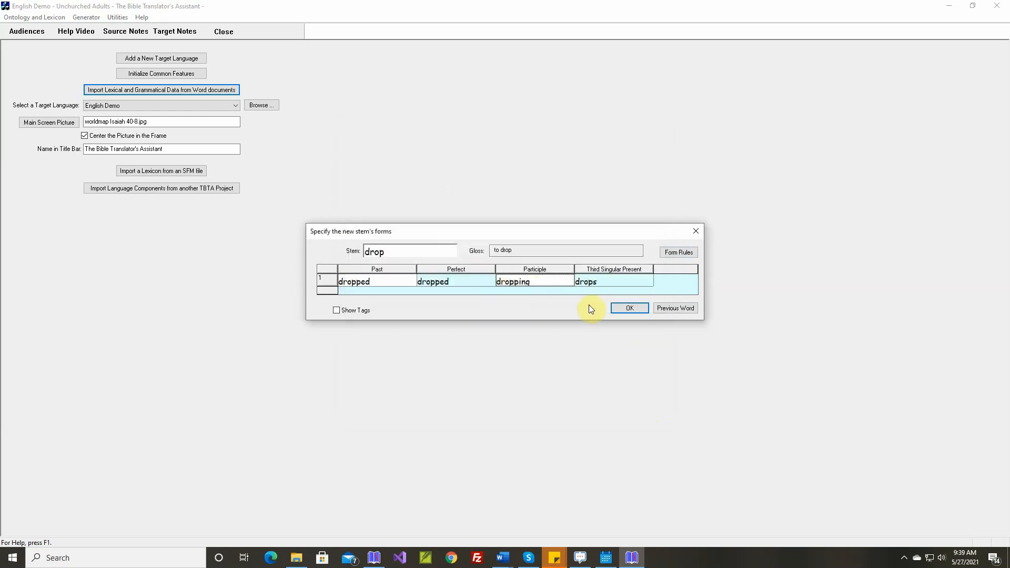
pyautogui.click(629, 308)
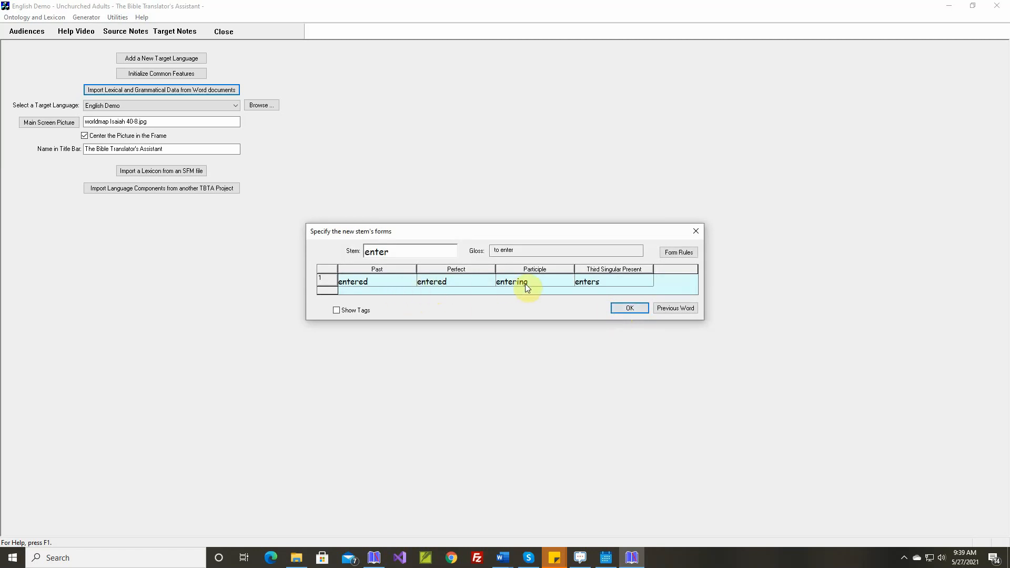
# Accept the given forms of the verbs enter, fill, follow, gather, glean and help.
pyautogui.click(626, 309)
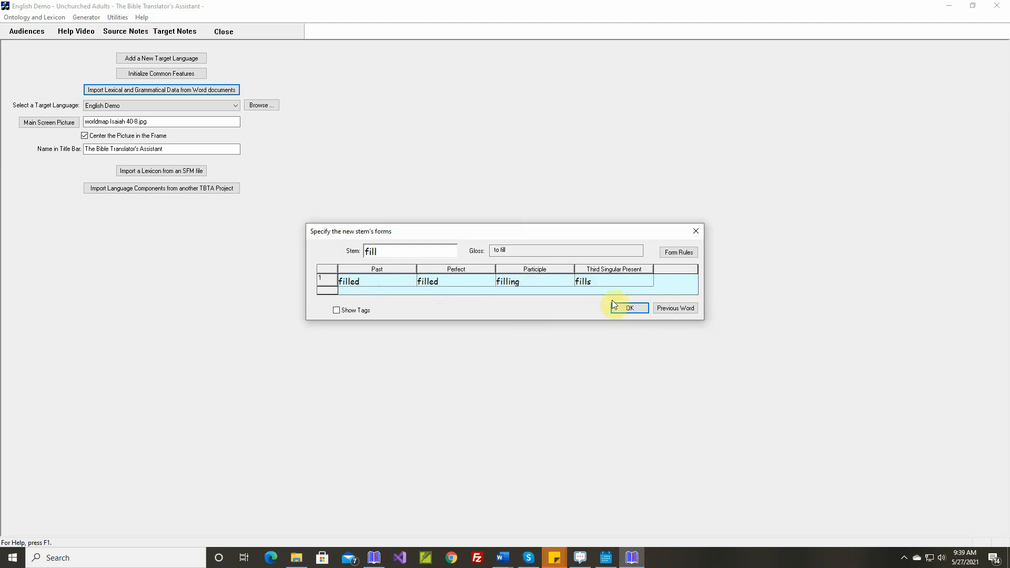
pyautogui.click(627, 310)
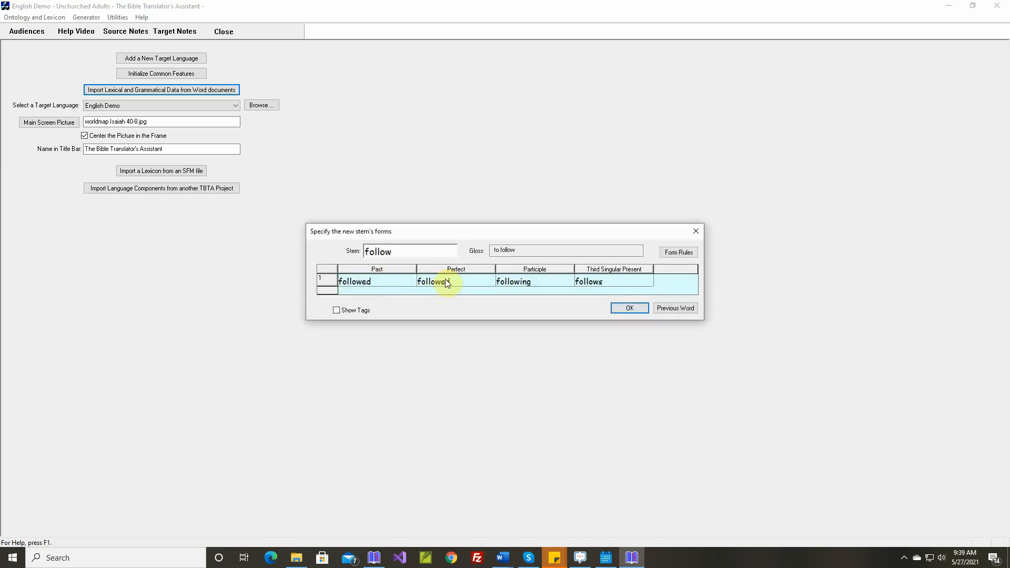
pyautogui.click(614, 308)
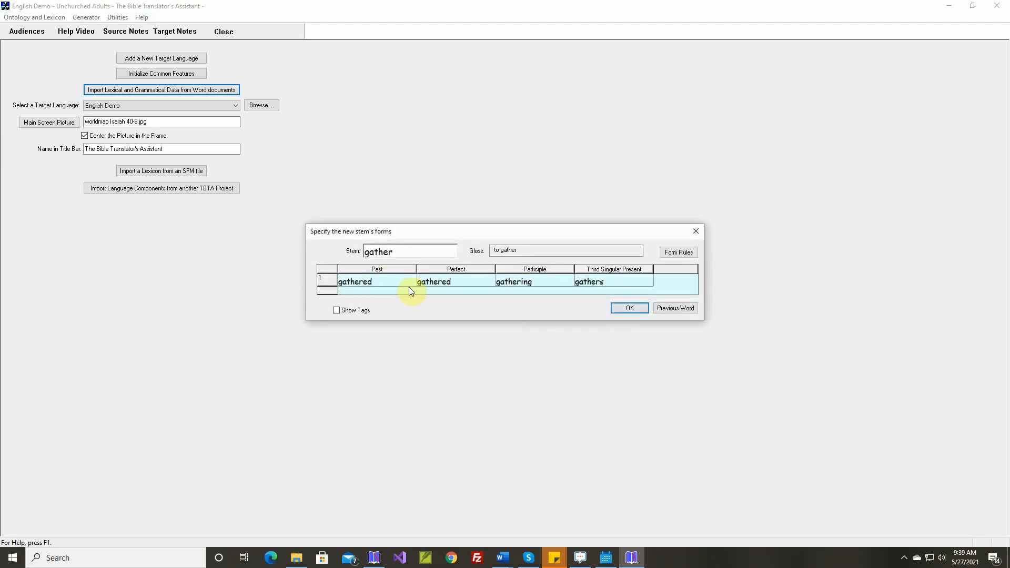
pyautogui.click(620, 307)
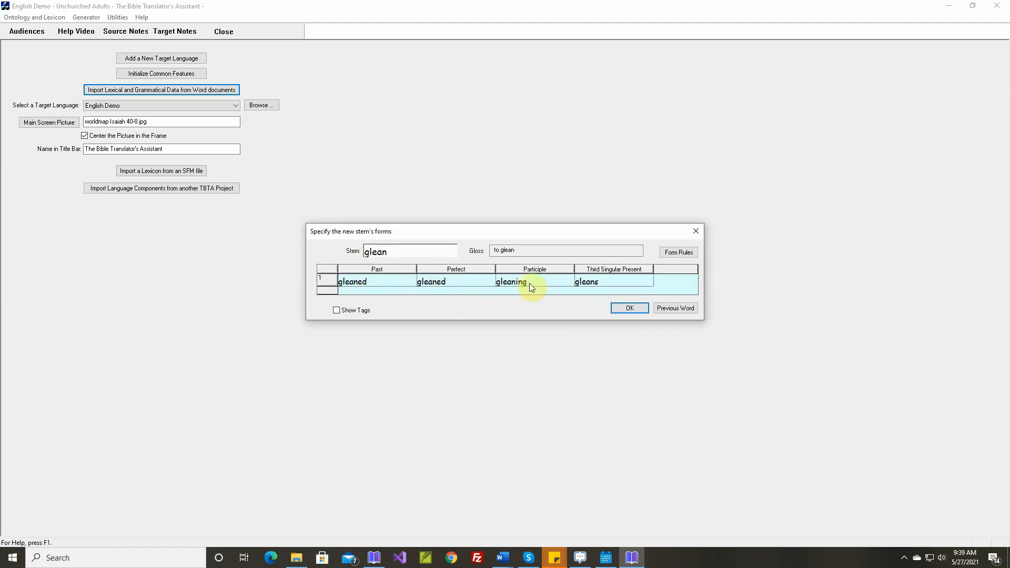
pyautogui.click(641, 310)
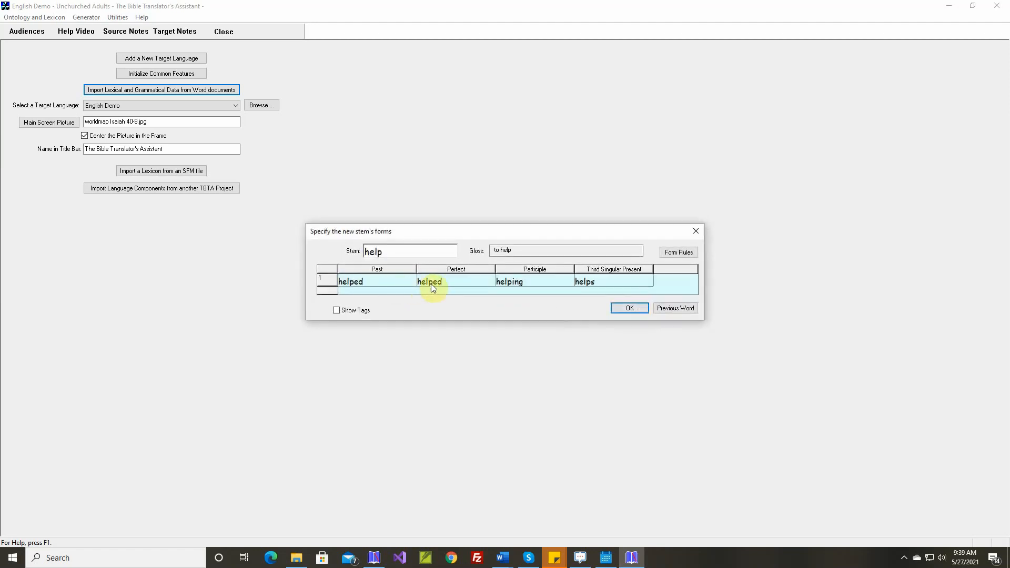
pyautogui.click(632, 307)
# Set the past form of the verb hurt to hurt, leaving its sample sentence empty.
pyautogui.doubleClick(383, 283)
pyautogui.press('BackSpace')
pyautogui.press('BackSpace')
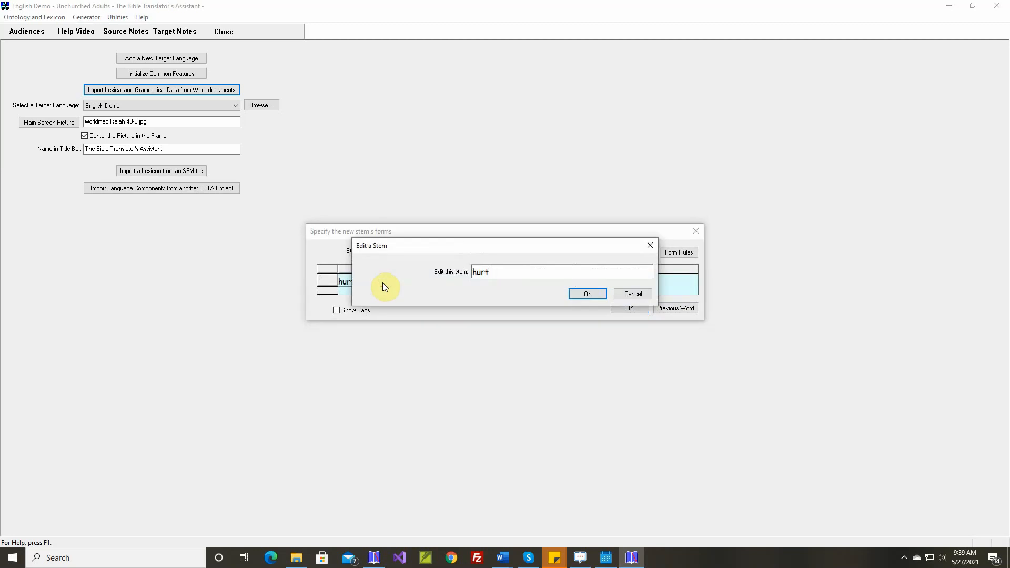
pyautogui.press('Return')
pyautogui.press('Return')
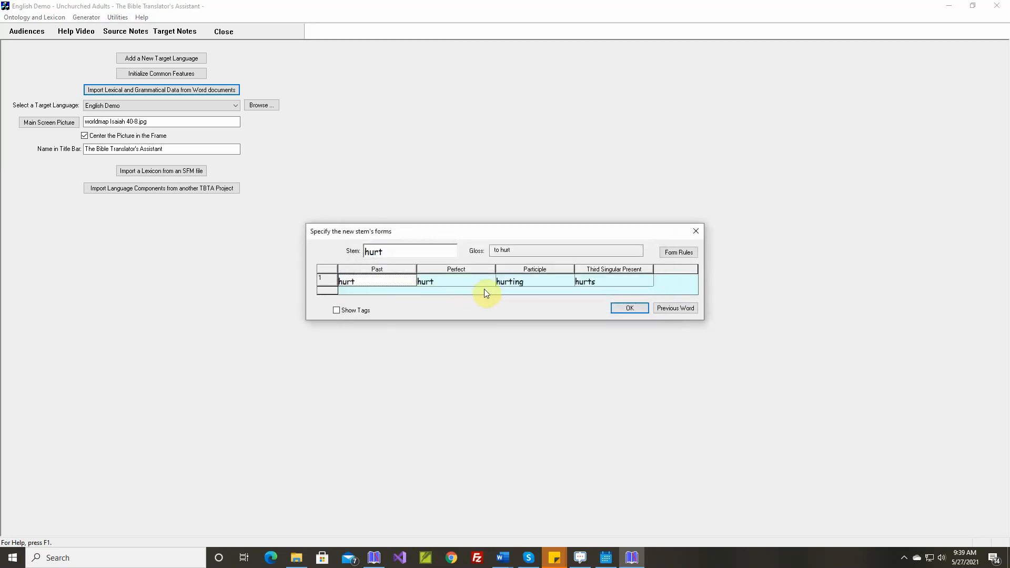
# Accept the forms of the verbs hurt, know and leave.
pyautogui.click(627, 307)
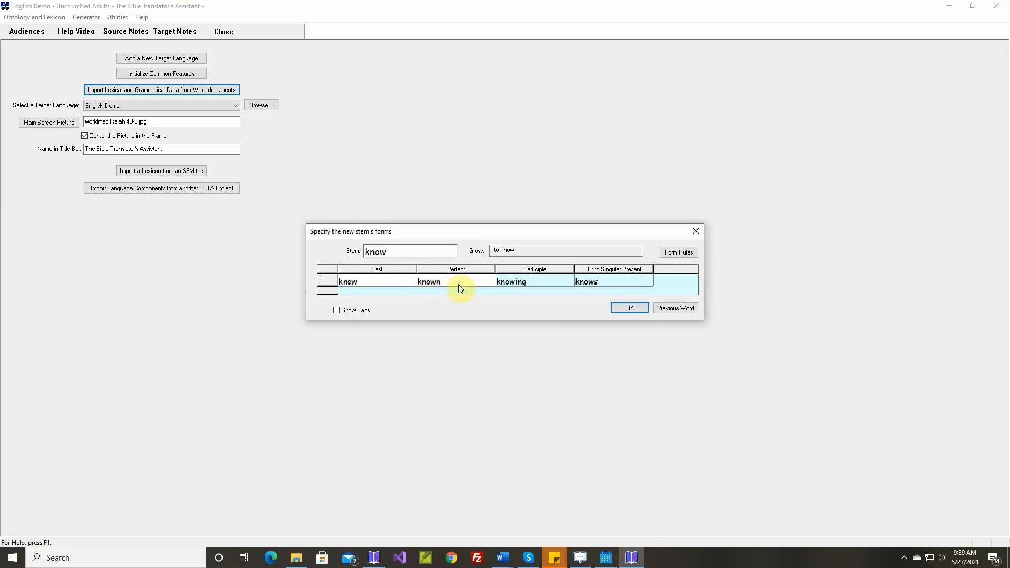
pyautogui.click(626, 308)
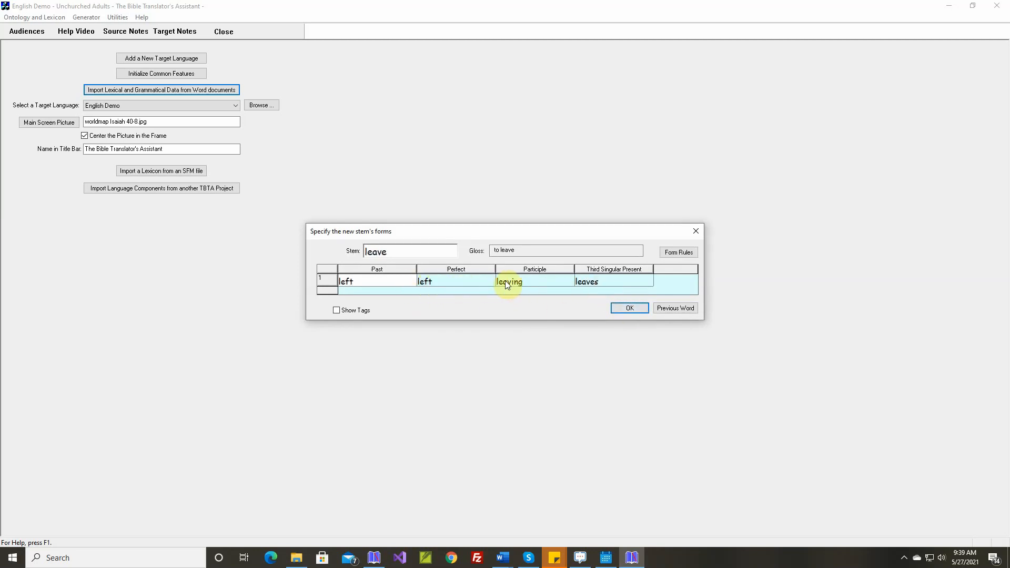
pyautogui.click(633, 307)
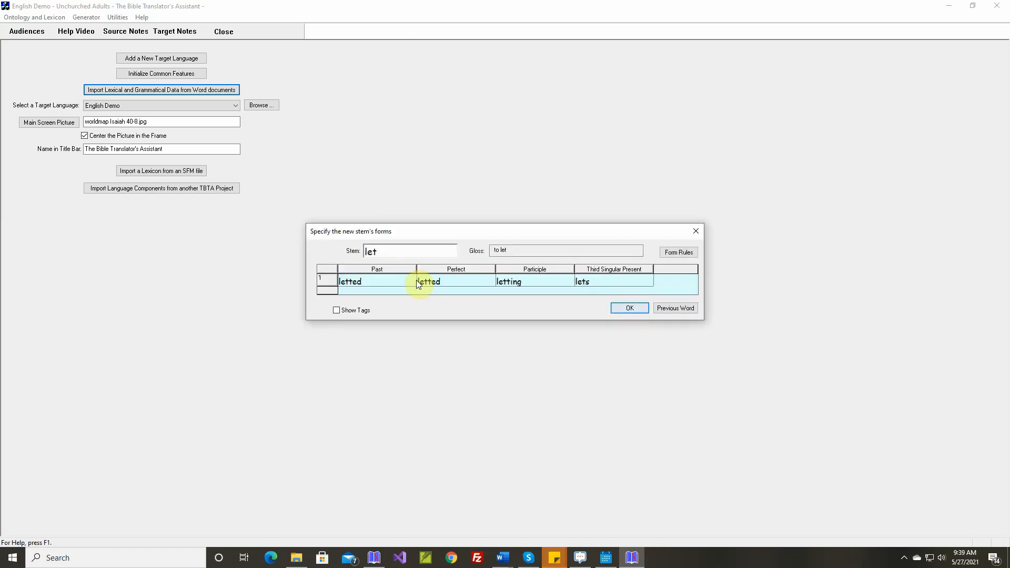
# Set the past form of the verb let to let with an empty sample sentence, and accept the forms of let and listen.
pyautogui.doubleClick(395, 281)
pyautogui.press('BackSpace')
pyautogui.press('BackSpace')
pyautogui.press('BackSpace')
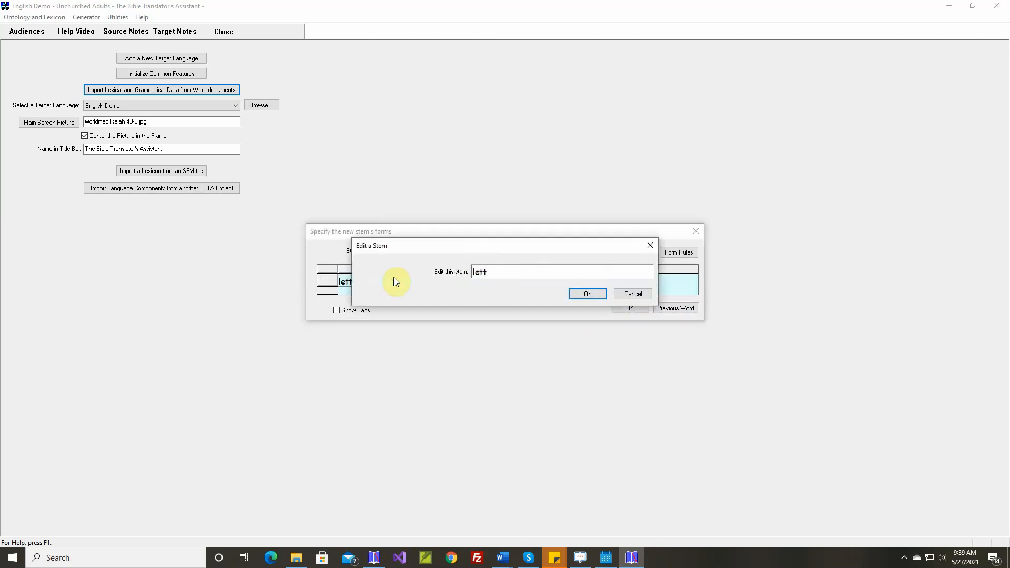
pyautogui.press('Return')
pyautogui.press('Return')
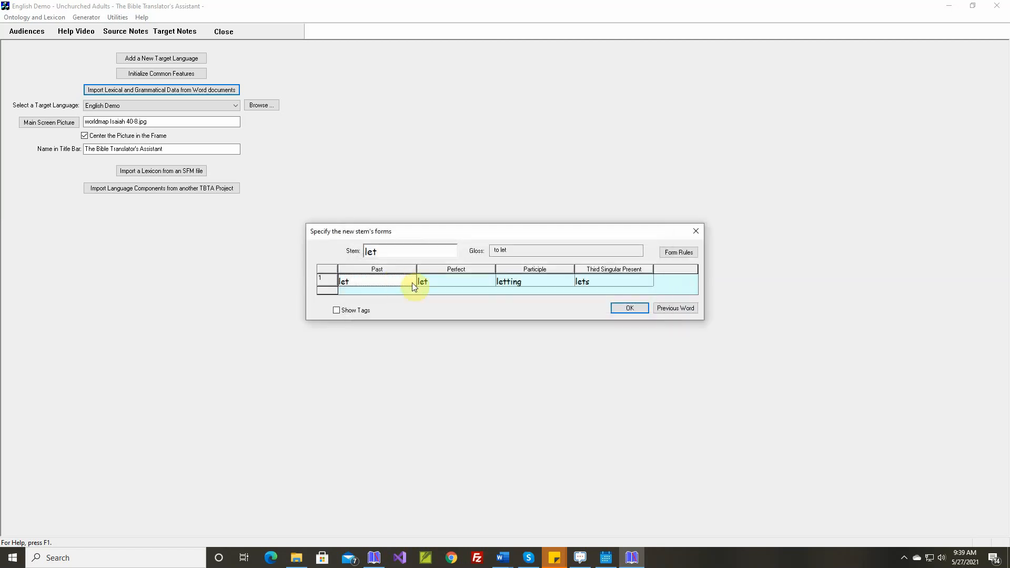
pyautogui.click(614, 309)
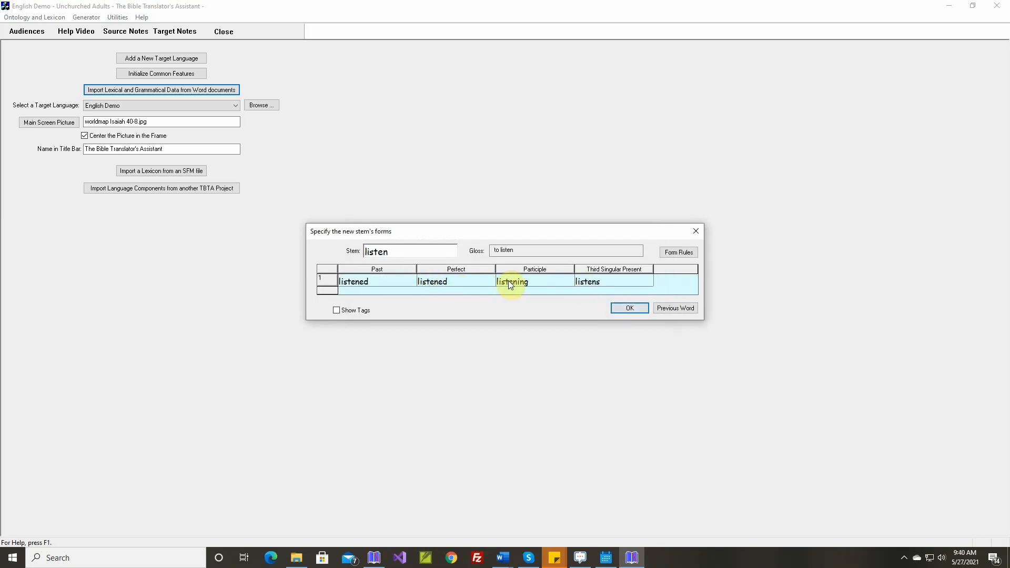
pyautogui.click(632, 308)
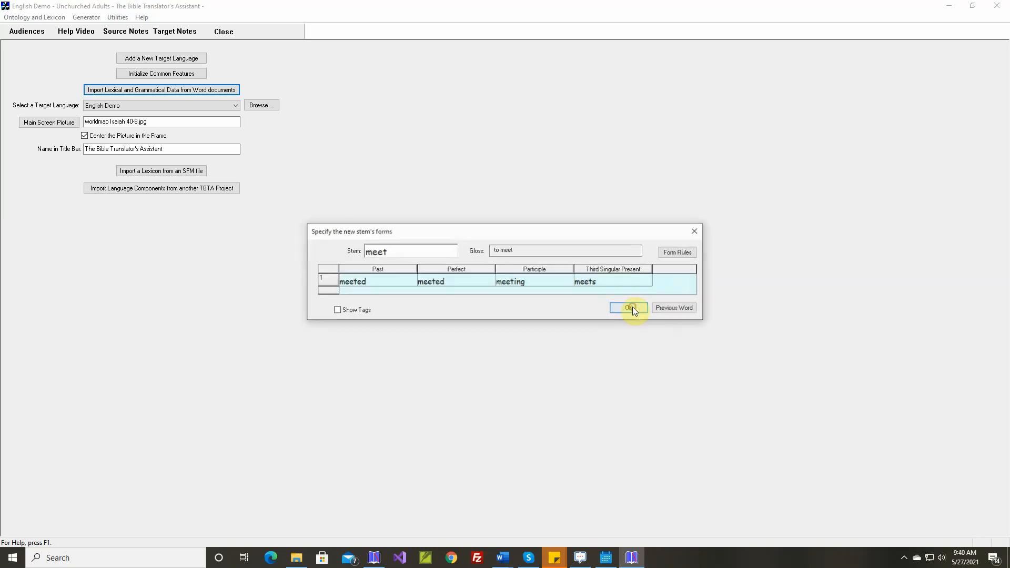
# Set the past form of the verb meet to met, and accept the verb's forms.
pyautogui.doubleClick(394, 284)
pyautogui.press('BackSpace')
pyautogui.press('BackSpace')
pyautogui.press('BackSpace')
pyautogui.press('BackSpace')
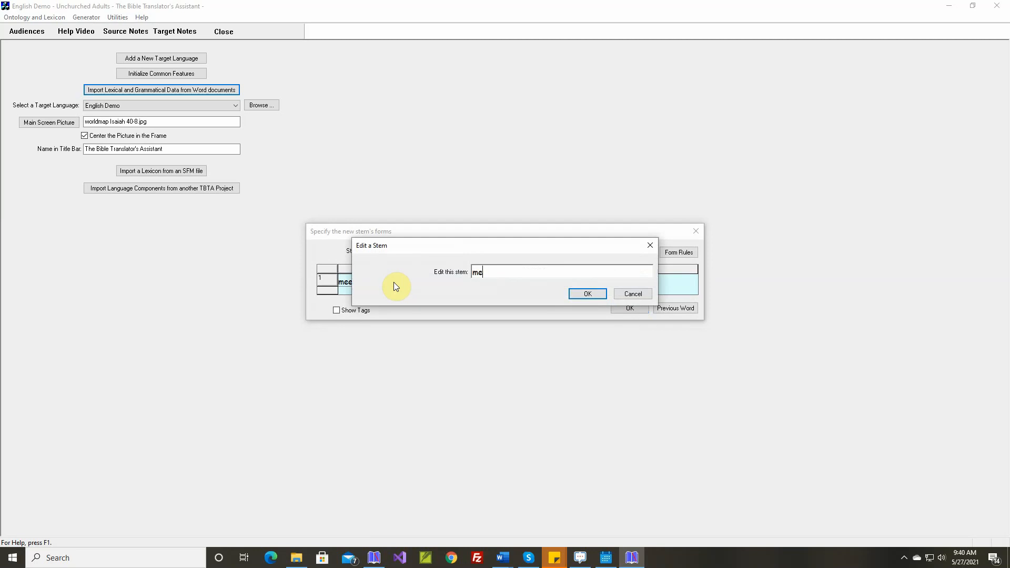
pyautogui.write('t')
pyautogui.press('Return')
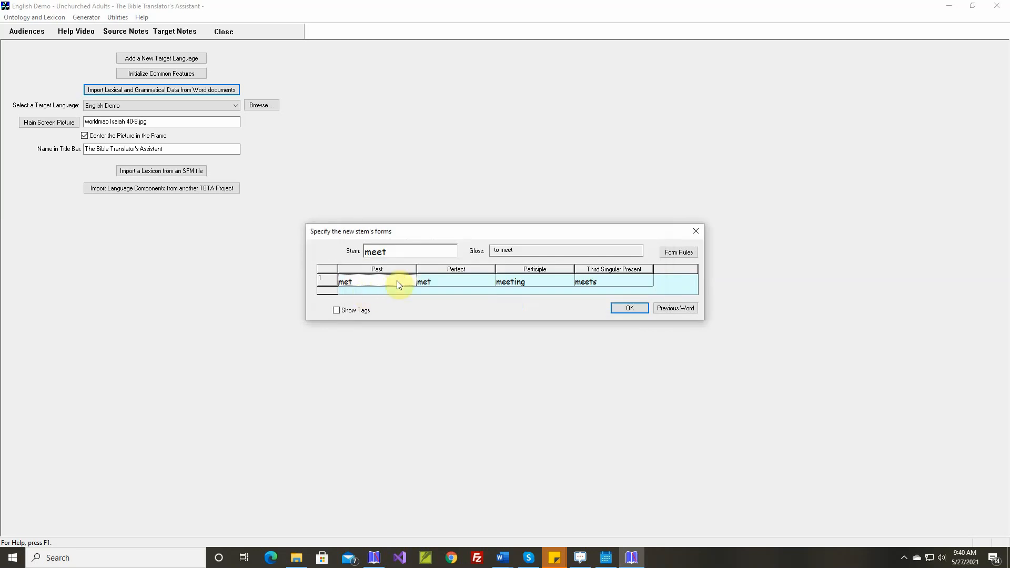
pyautogui.click(620, 308)
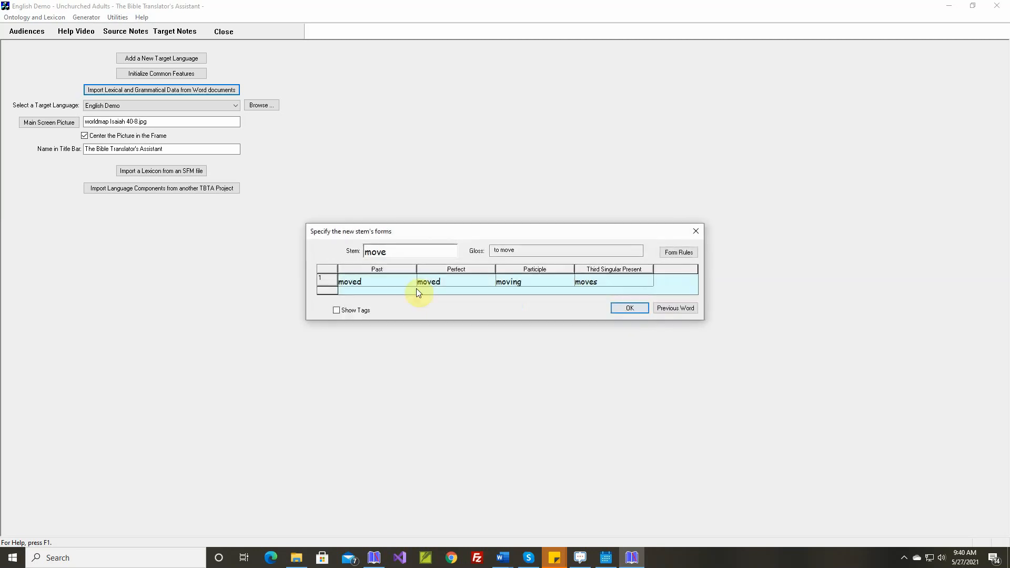
# Accept the given forms of the verbs from move through separate, including pick up, protect, pull out, redeem, respect and roast.
pyautogui.click(636, 308)
pyautogui.click(628, 308)
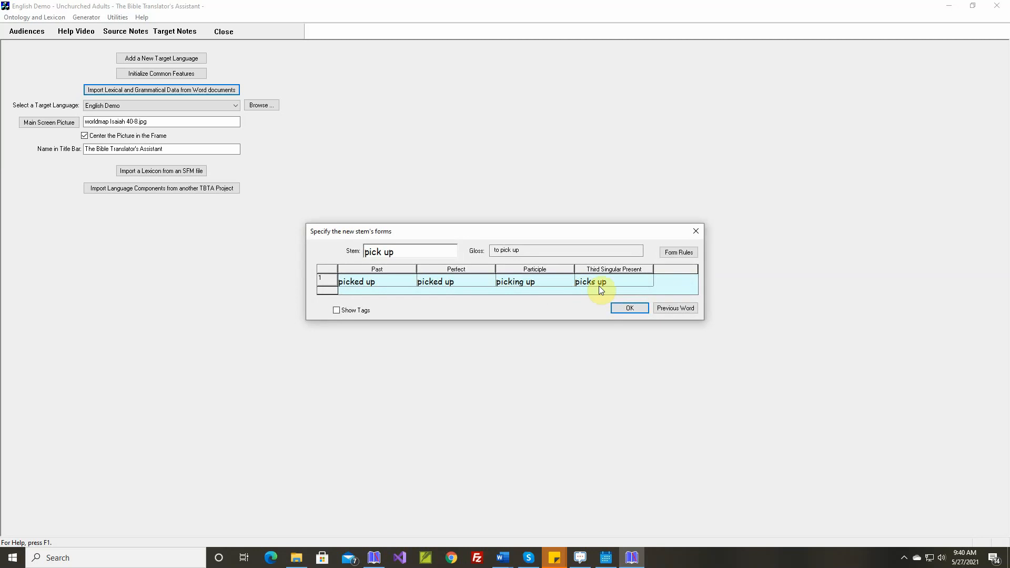
pyautogui.click(626, 308)
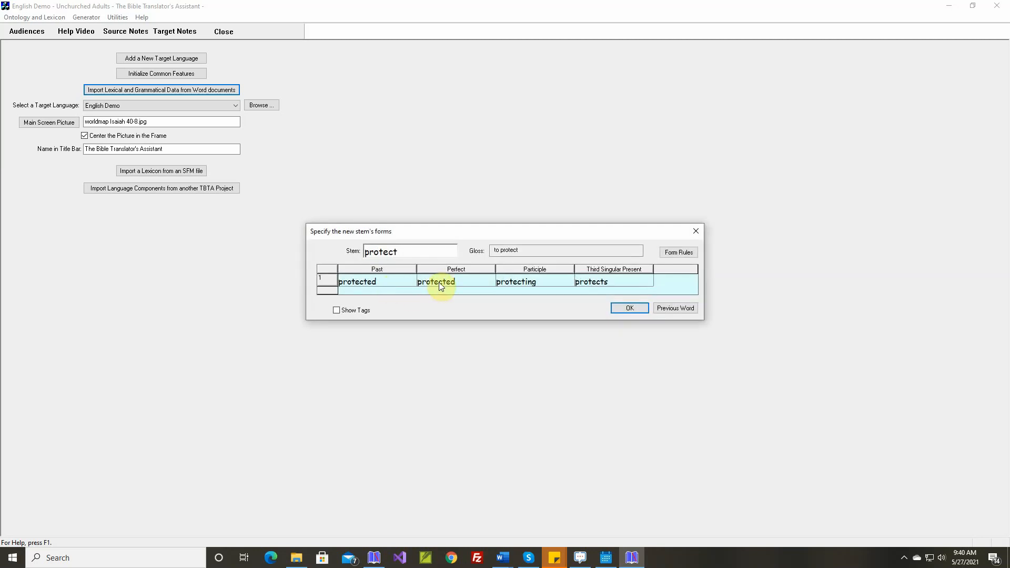
pyautogui.click(616, 308)
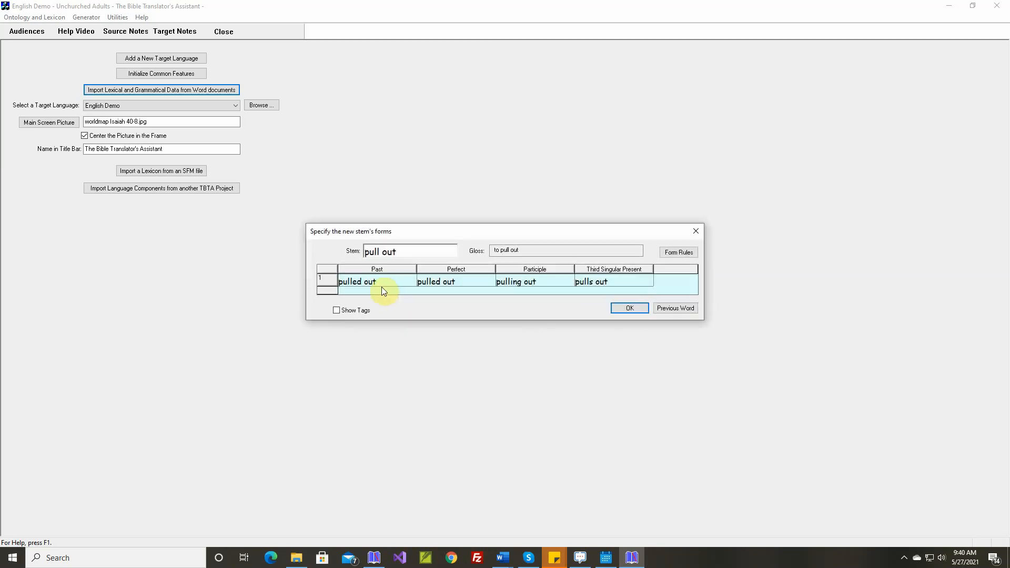
pyautogui.click(624, 308)
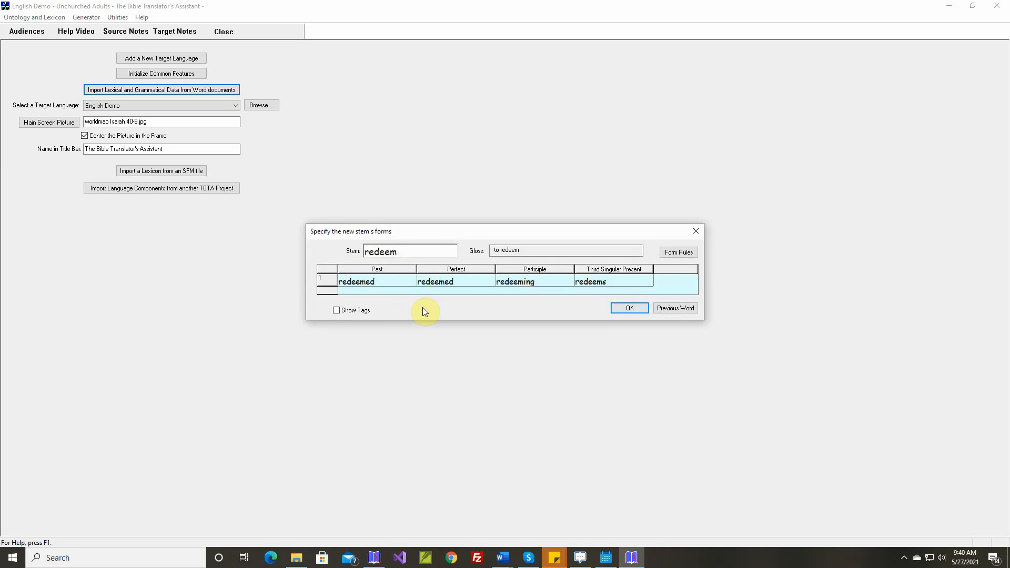
pyautogui.click(642, 308)
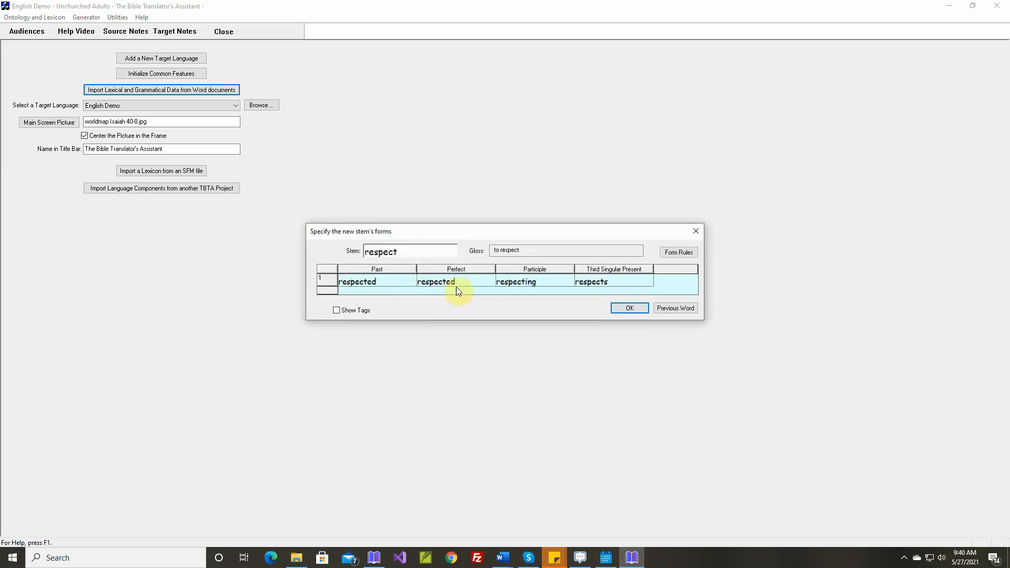
pyautogui.click(639, 307)
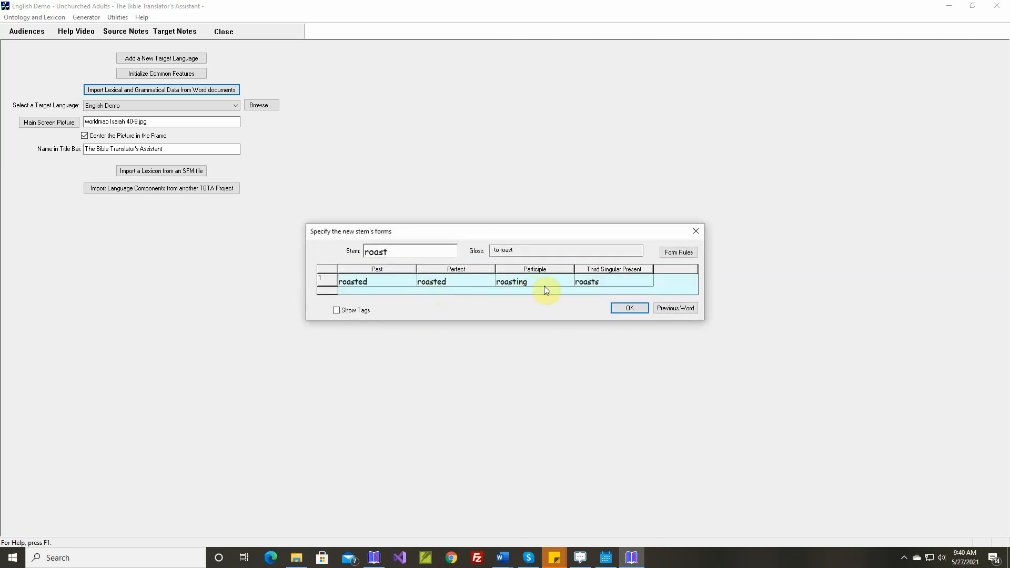
pyautogui.click(634, 308)
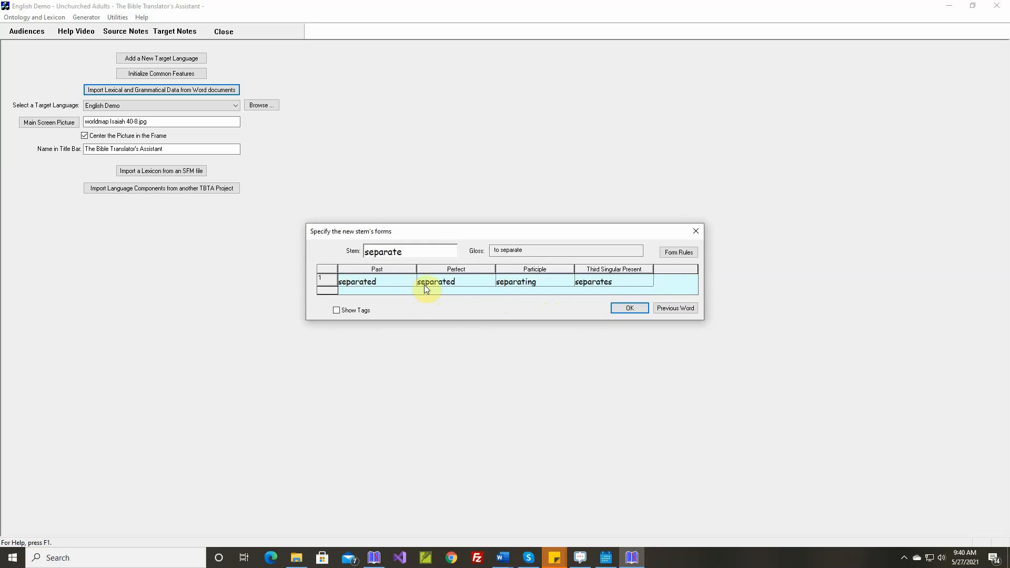
pyautogui.click(629, 307)
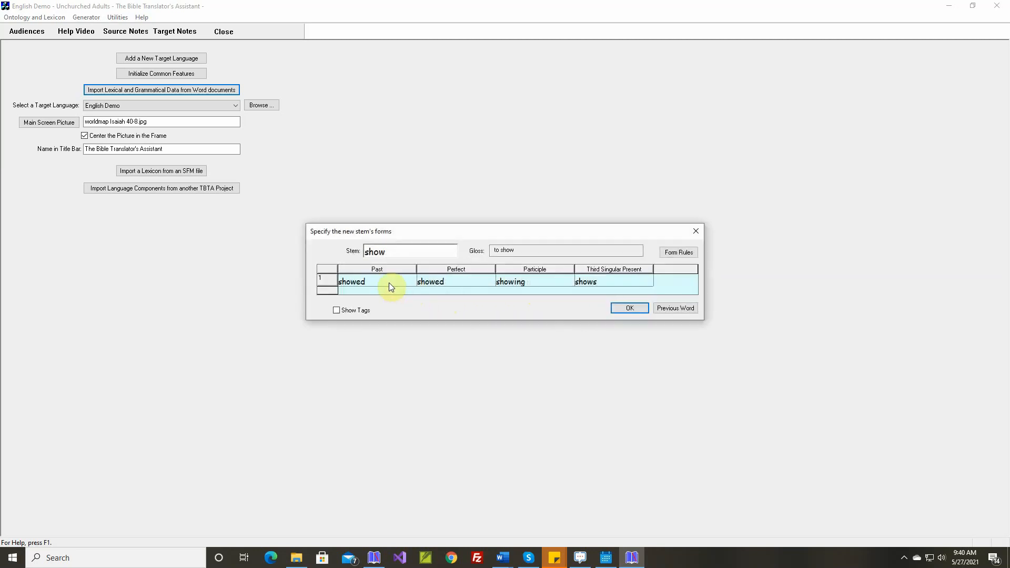
# Set the perfect form of the verb show to shown with an empty sample sentence, and accept the verb's forms.
pyautogui.doubleClick(452, 284)
pyautogui.press('BackSpace')
pyautogui.press('BackSpace')
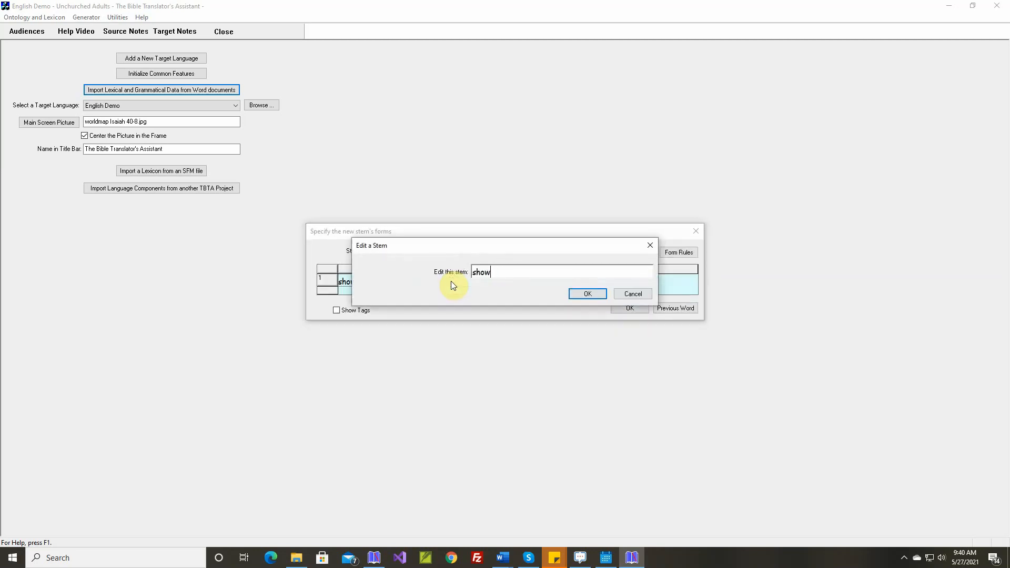
pyautogui.write('n')
pyautogui.press('Return')
pyautogui.press('Return')
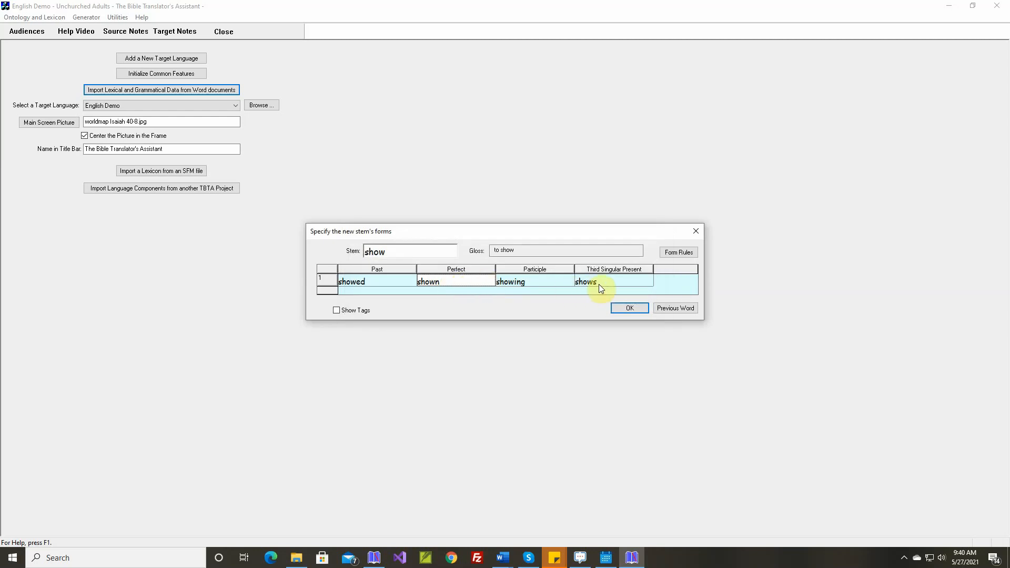
pyautogui.click(623, 308)
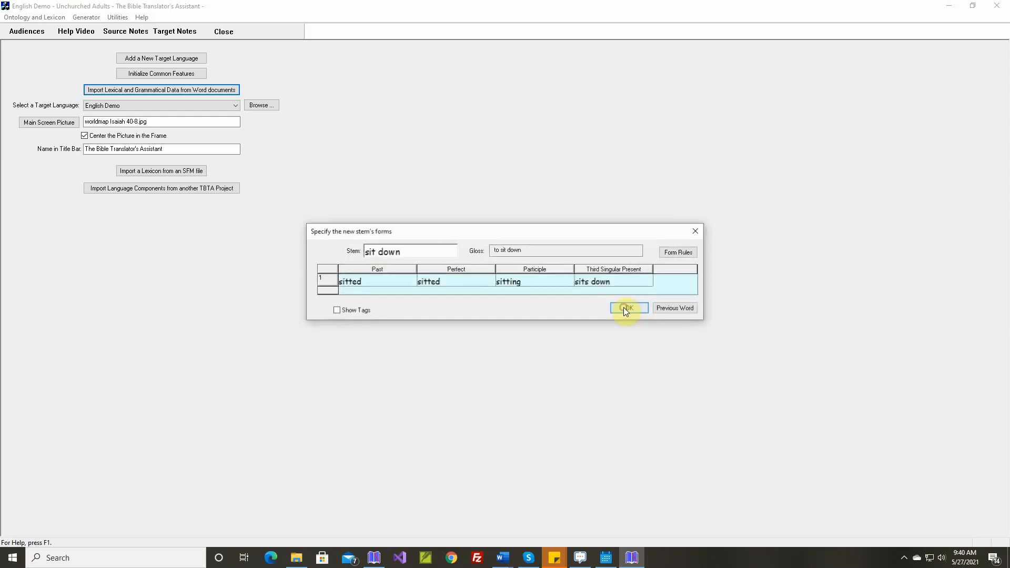
# Set the past form of the verb sit down to sat with an empty sample sentence, and accept the verb's forms.
pyautogui.doubleClick(391, 283)
pyautogui.press('BackSpace')
pyautogui.press('BackSpace')
pyautogui.press('BackSpace')
pyautogui.press('BackSpace')
pyautogui.press('BackSpace')
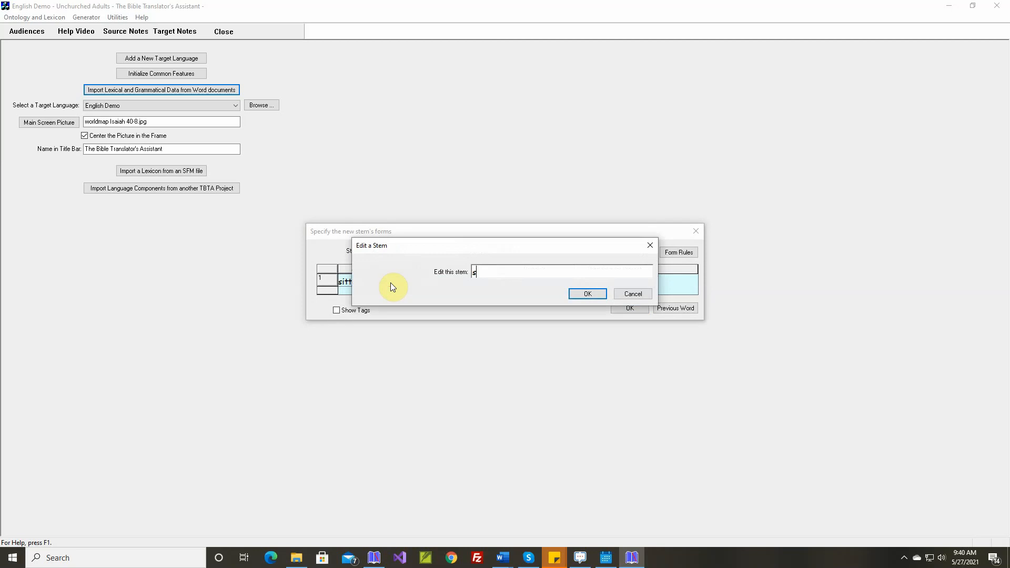
pyautogui.write('at')
pyautogui.press('Return')
pyautogui.press('Return')
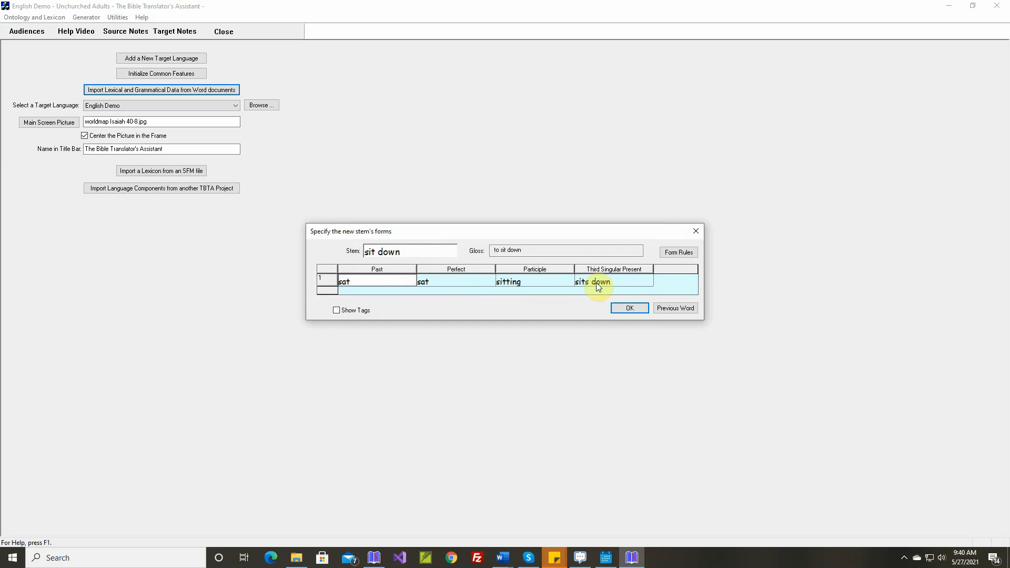
pyautogui.click(621, 307)
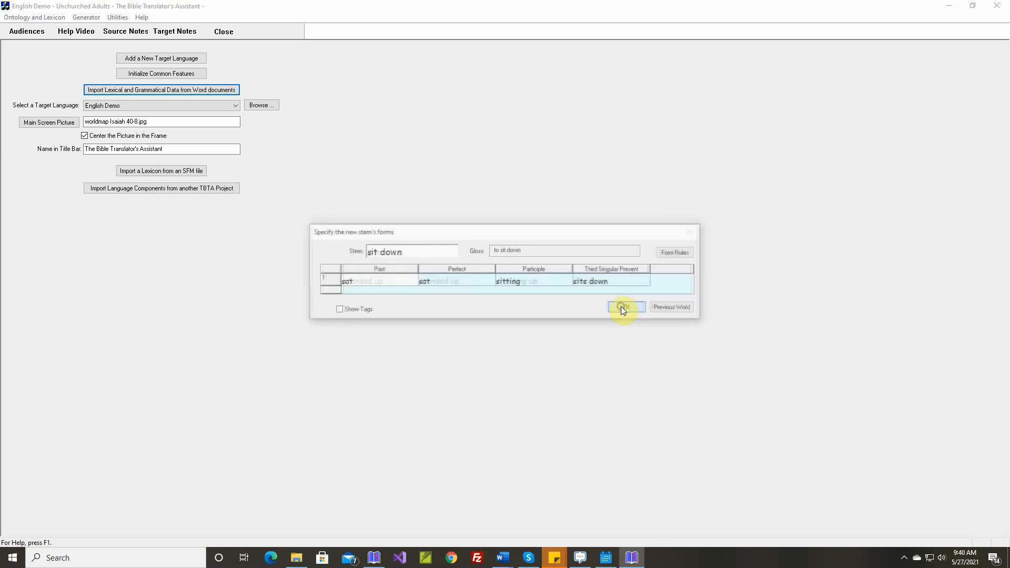
# Set the past form of the verb stand up to stood with an empty sample sentence, and accept the verb's forms.
pyautogui.doubleClick(386, 283)
pyautogui.press('BackSpace')
pyautogui.press('BackSpace')
pyautogui.press('BackSpace')
pyautogui.press('BackSpace')
pyautogui.press('BackSpace')
pyautogui.press('BackSpace')
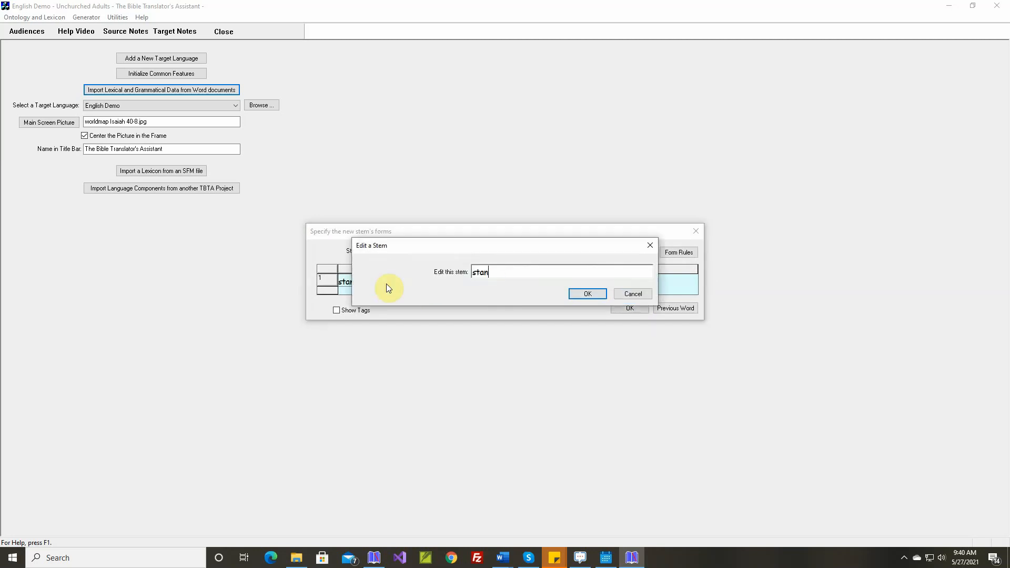
pyautogui.press('BackSpace')
pyautogui.press('BackSpace')
pyautogui.write('ood')
pyautogui.press('Return')
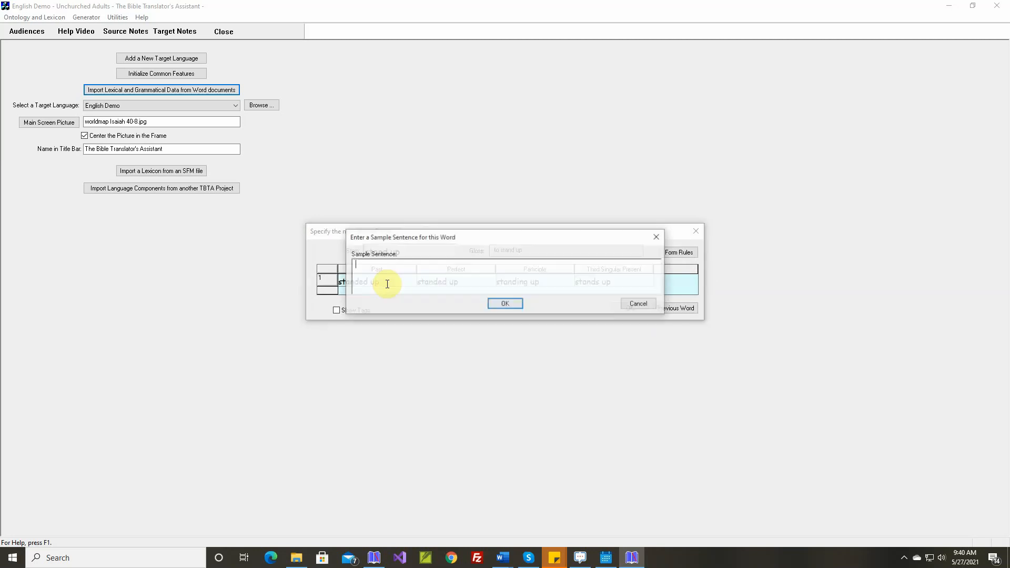
pyautogui.press('Return')
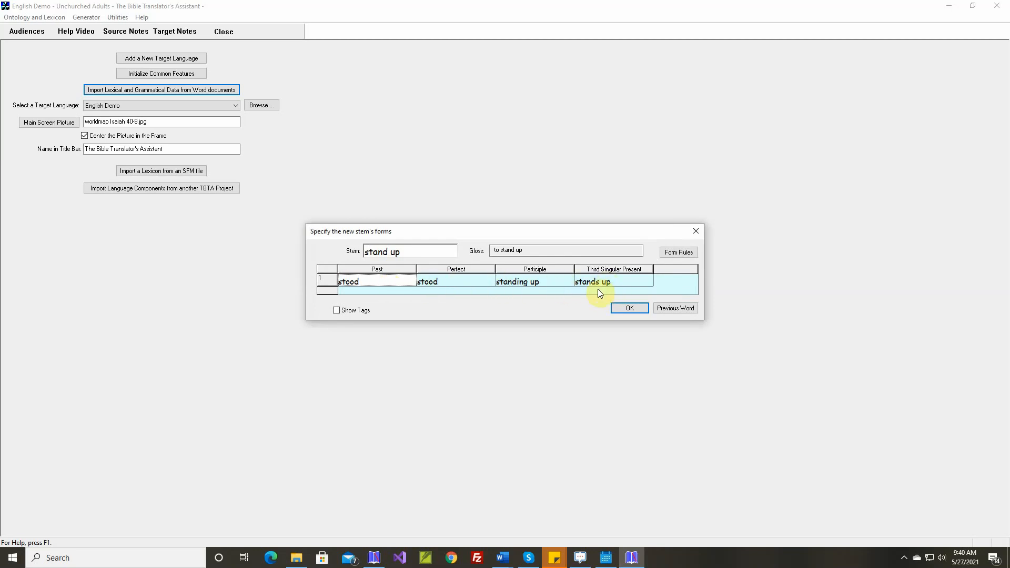
pyautogui.click(623, 310)
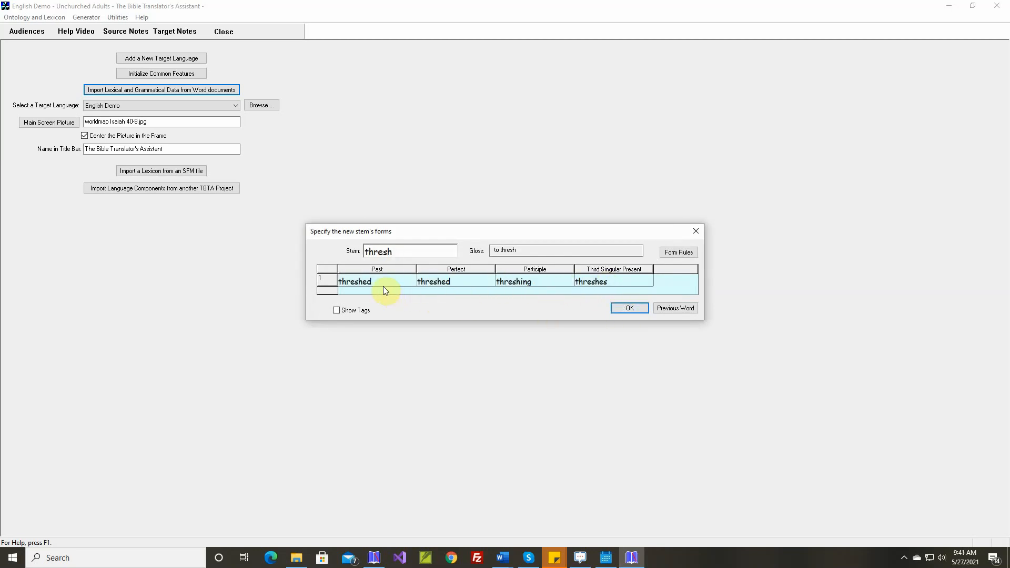
# Accept the forms of the verbs thresh and touch, and return to the verb touch.
pyautogui.click(623, 309)
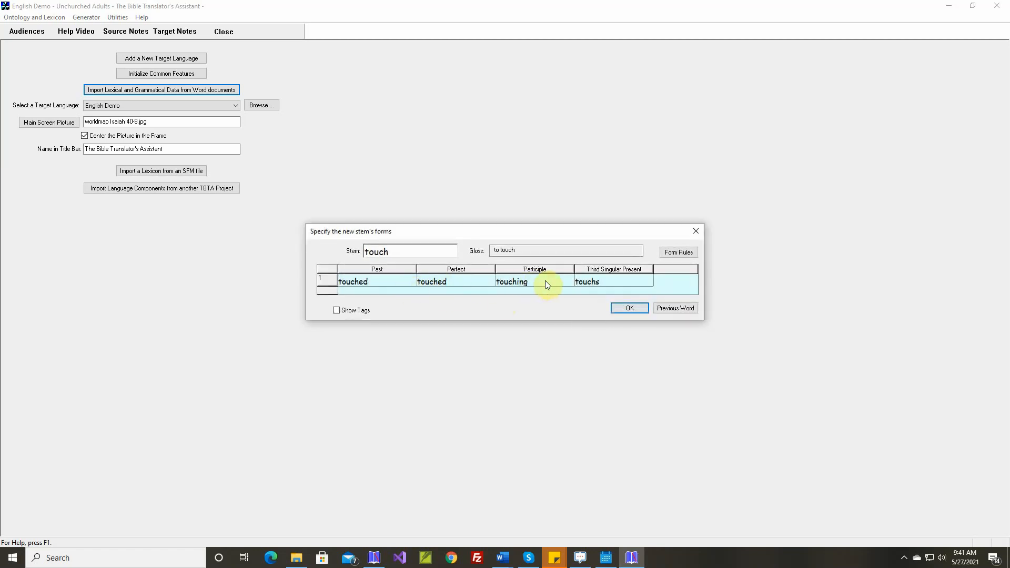
pyautogui.click(621, 306)
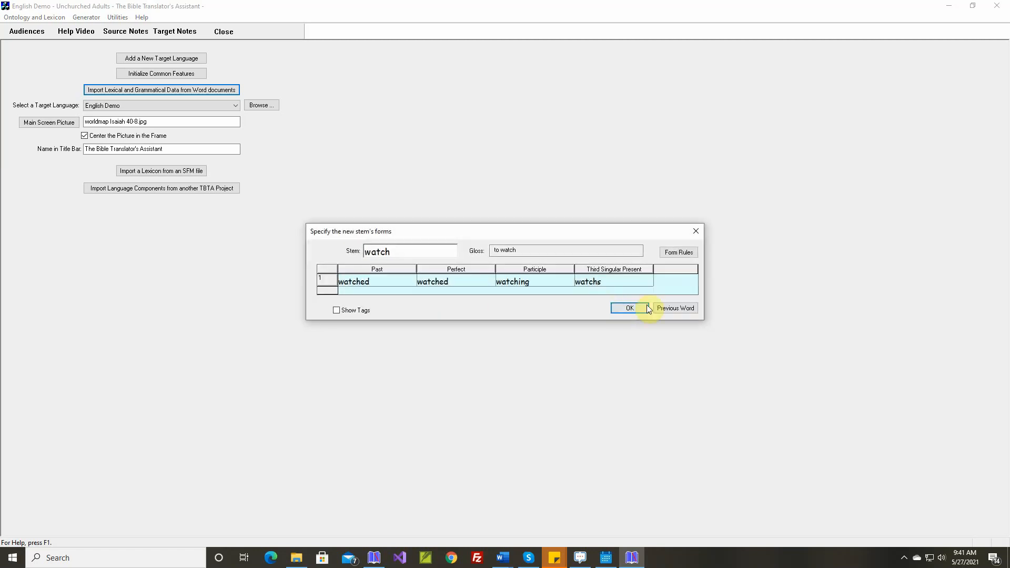
pyautogui.click(681, 308)
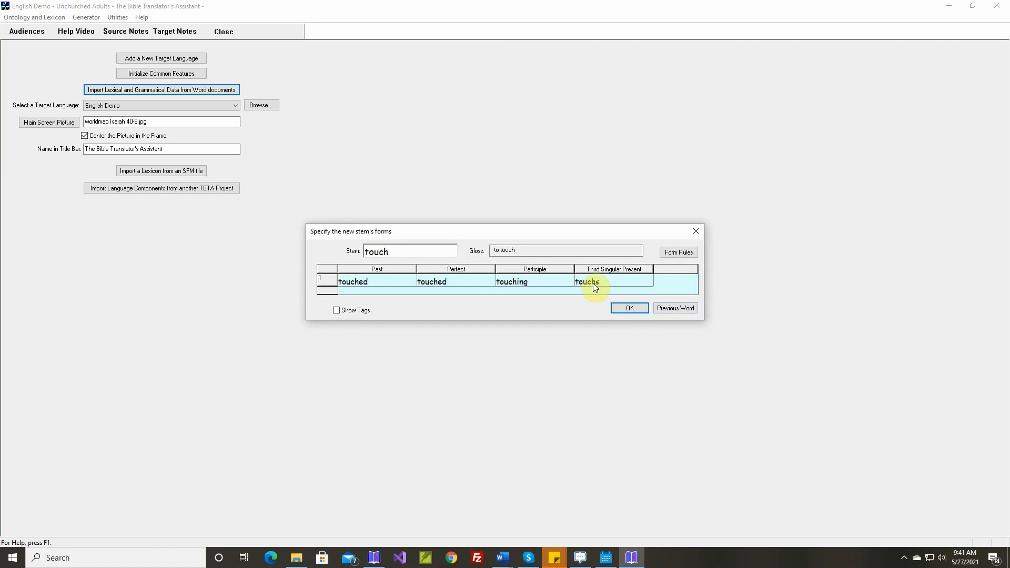
# Add the stem ending ch and the comment example touches to the third singular present sh+s rule, and accept the forms of touch.
pyautogui.click(685, 253)
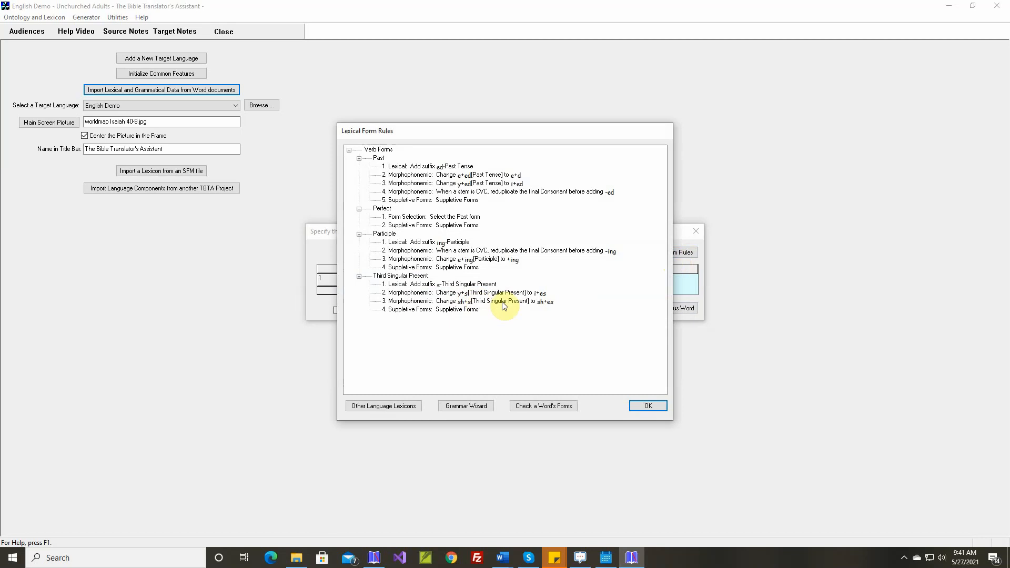
pyautogui.doubleClick(542, 303)
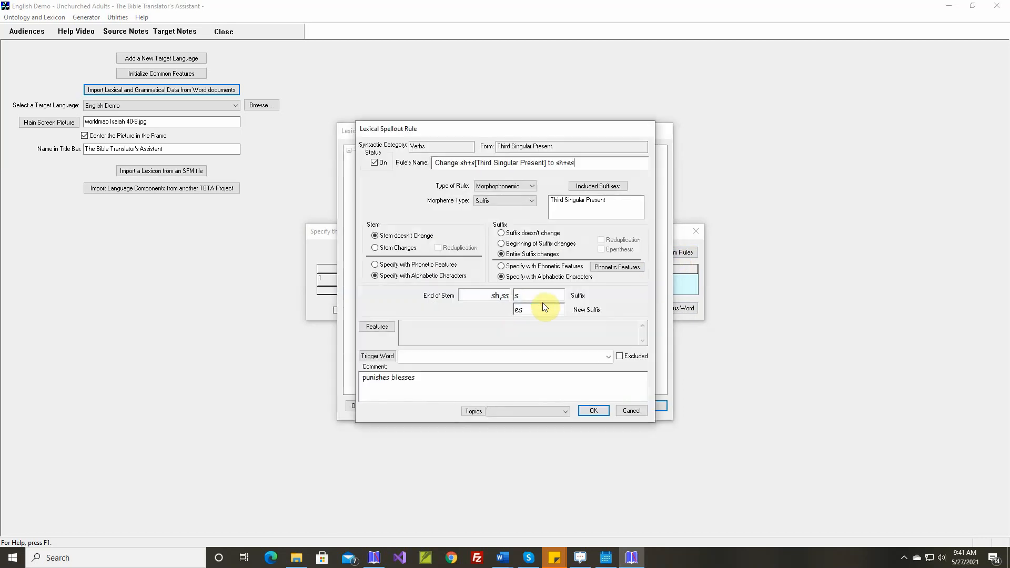
pyautogui.click(509, 298)
pyautogui.write(',ch')
pyautogui.click(469, 377)
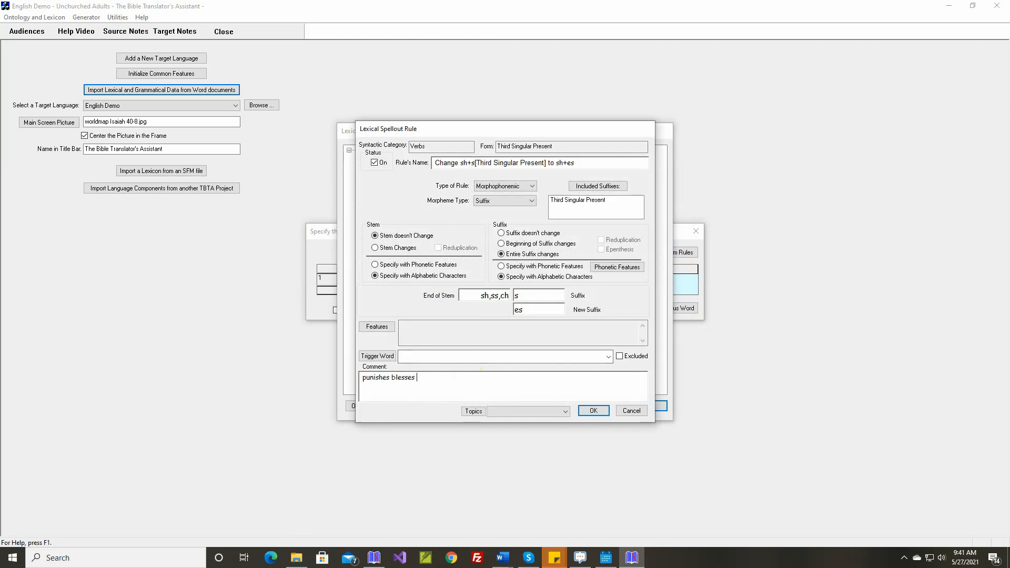
pyautogui.write('touches')
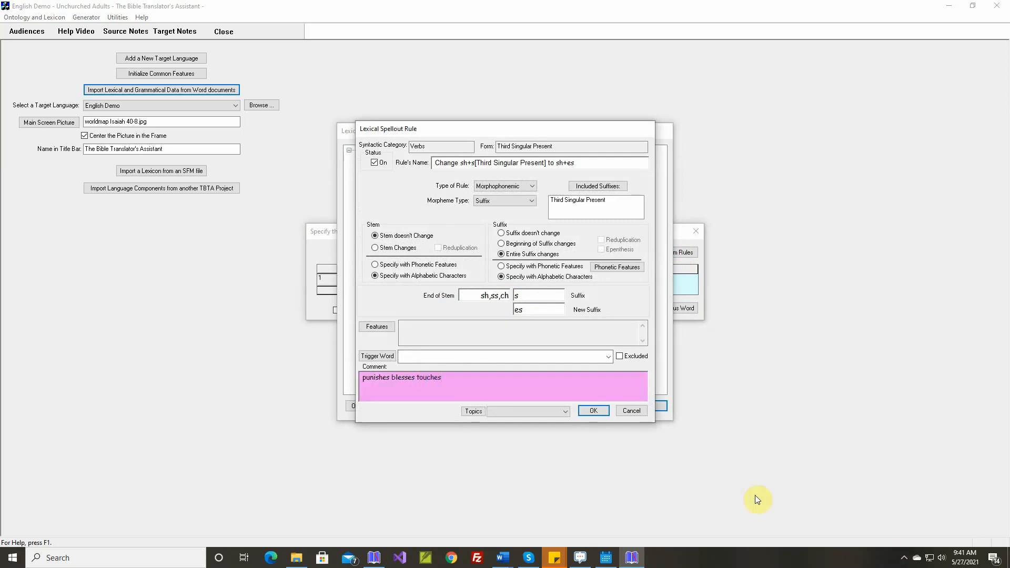
pyautogui.click(598, 411)
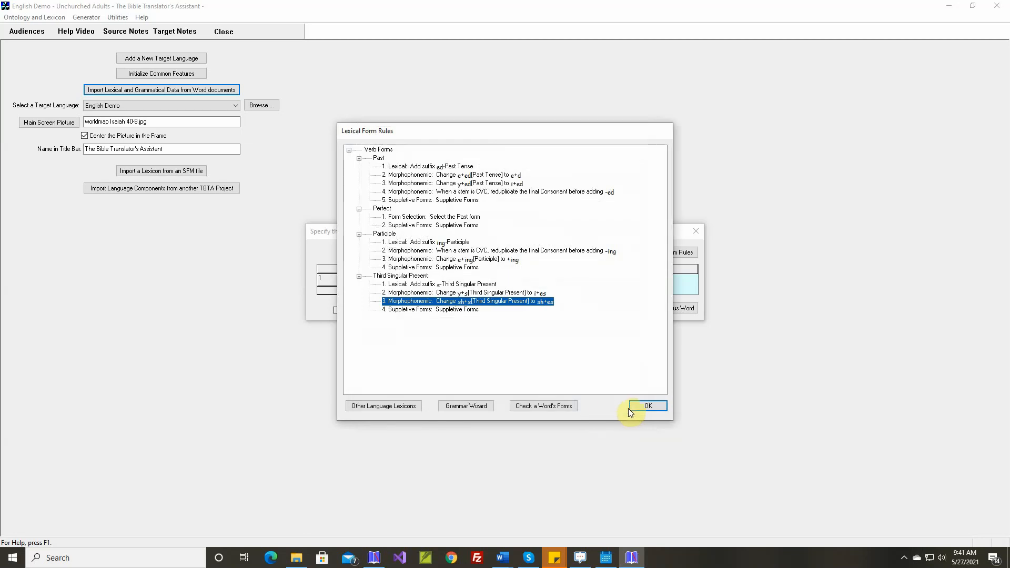
pyautogui.click(639, 408)
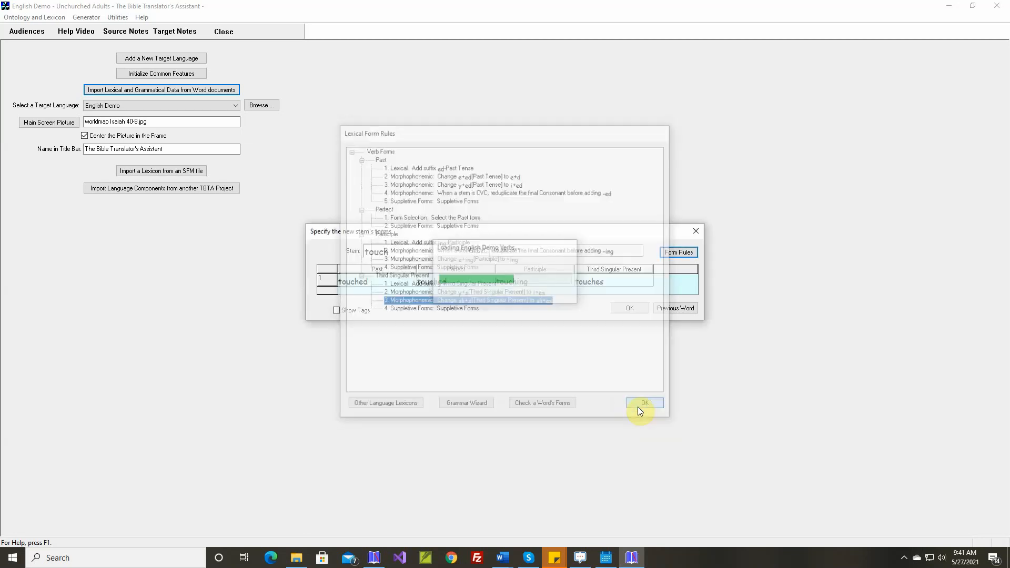
pyautogui.click(629, 310)
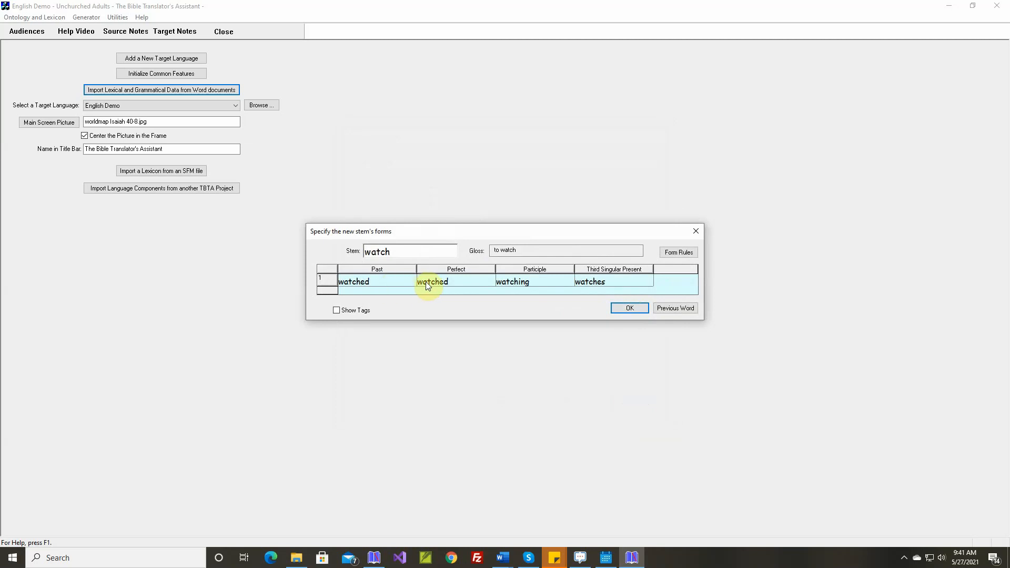
# Accept the forms of the verbs watch and work, and start reviewing the new adjectives' features.
pyautogui.click(630, 309)
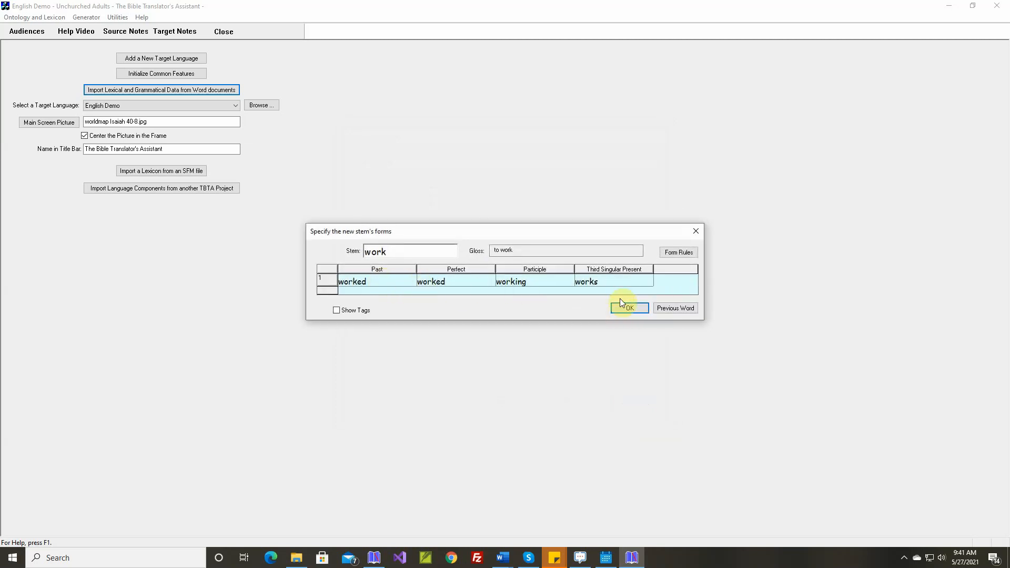
pyautogui.click(625, 309)
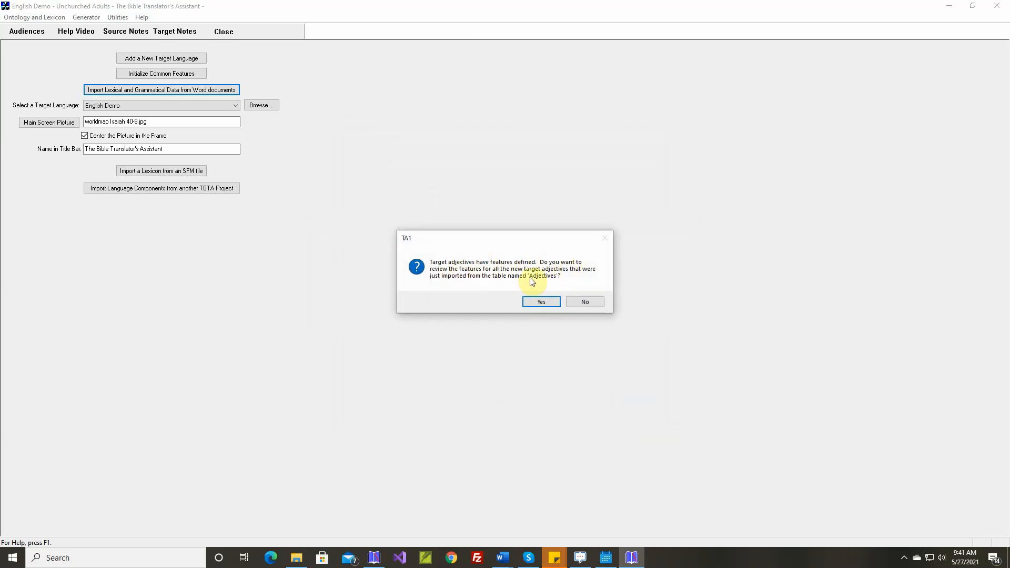
pyautogui.click(533, 298)
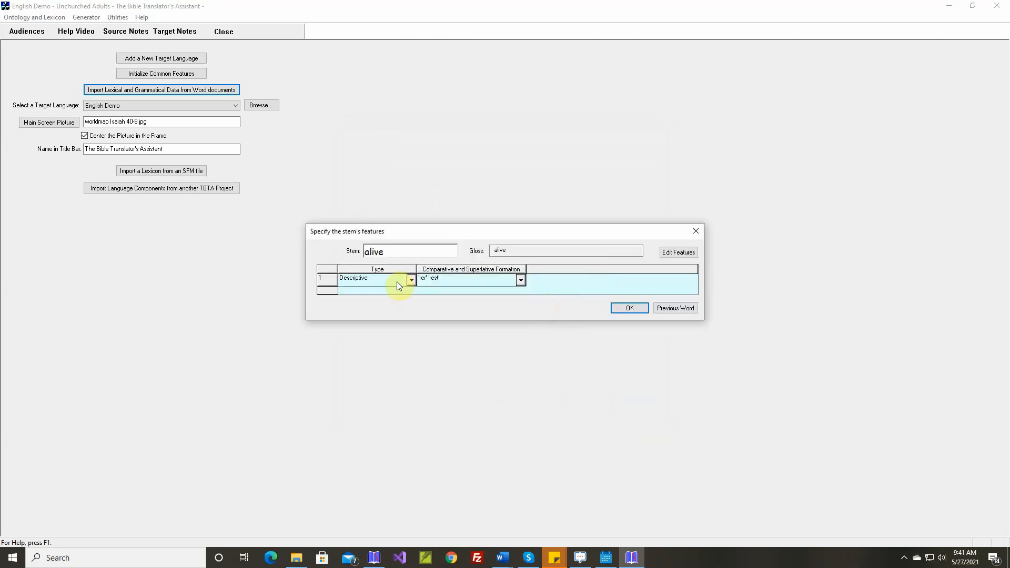
# Set the comparative and superlative formation of alive to 'more' 'most', and accept the features of alive and close.
pyautogui.click(521, 282)
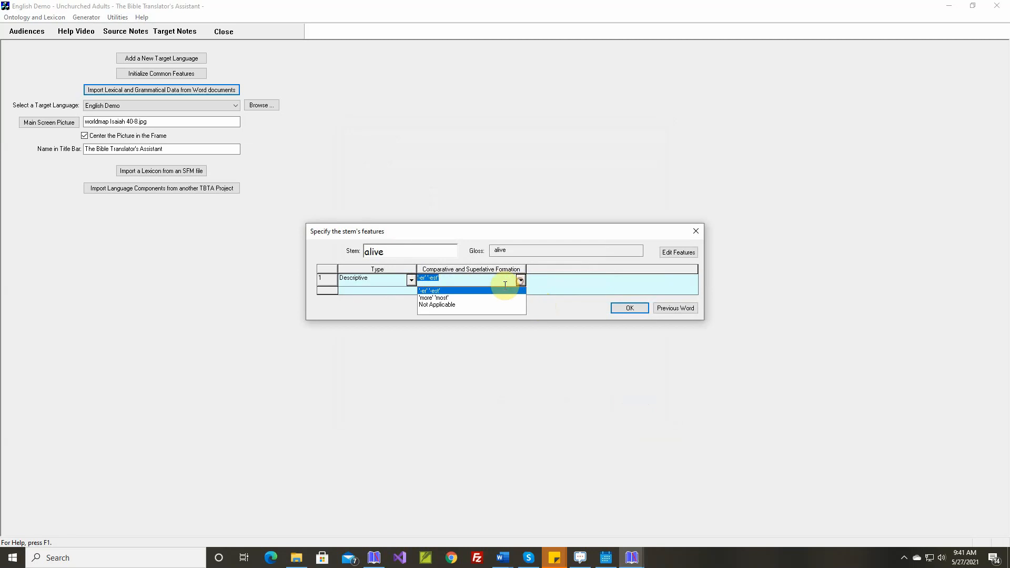
pyautogui.click(462, 298)
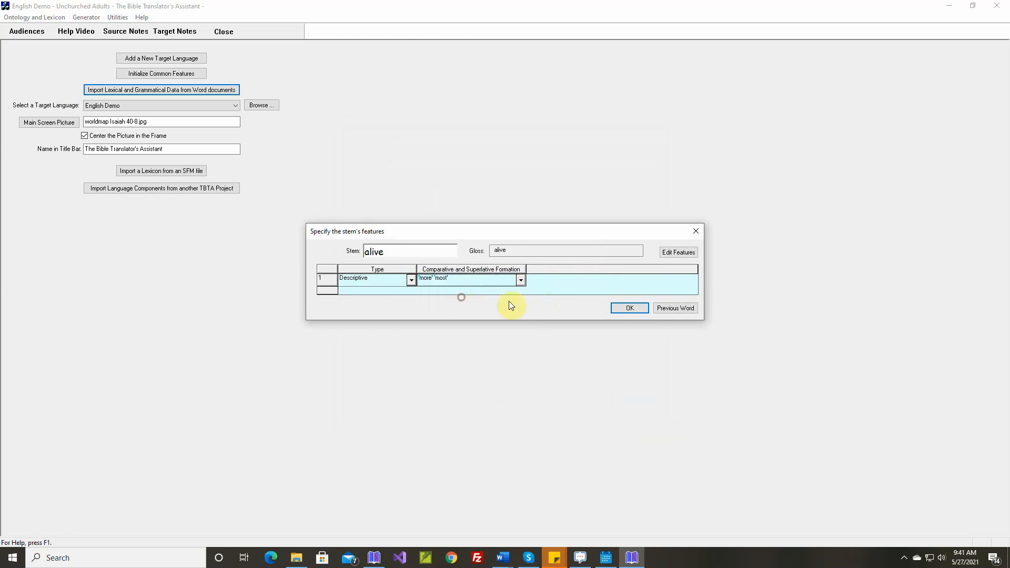
pyautogui.click(626, 309)
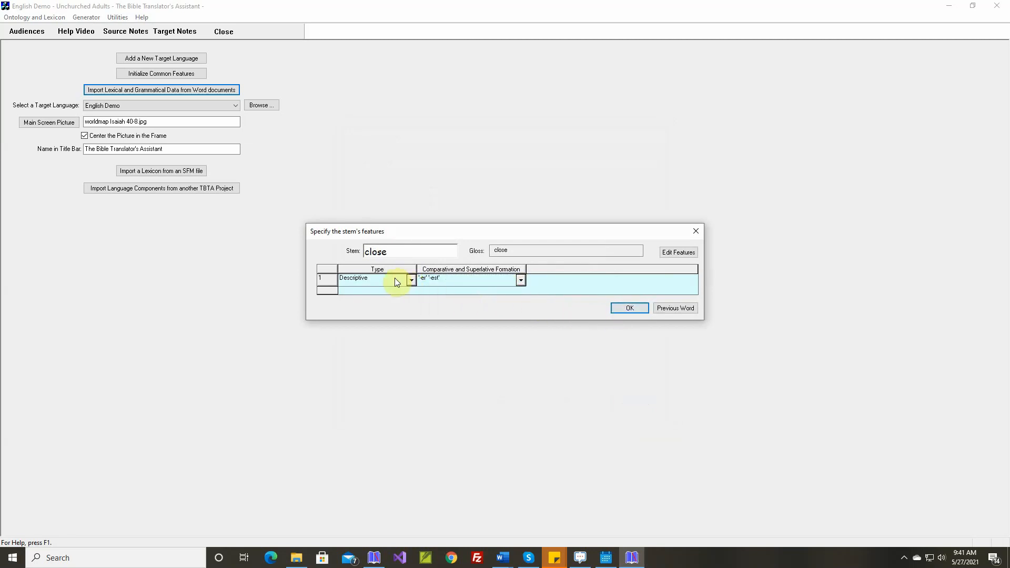
pyautogui.click(618, 306)
# Set the adjective extra to type Identity with comparative and superlative formation Not Applicable, and accept its features.
pyautogui.click(410, 280)
pyautogui.click(412, 311)
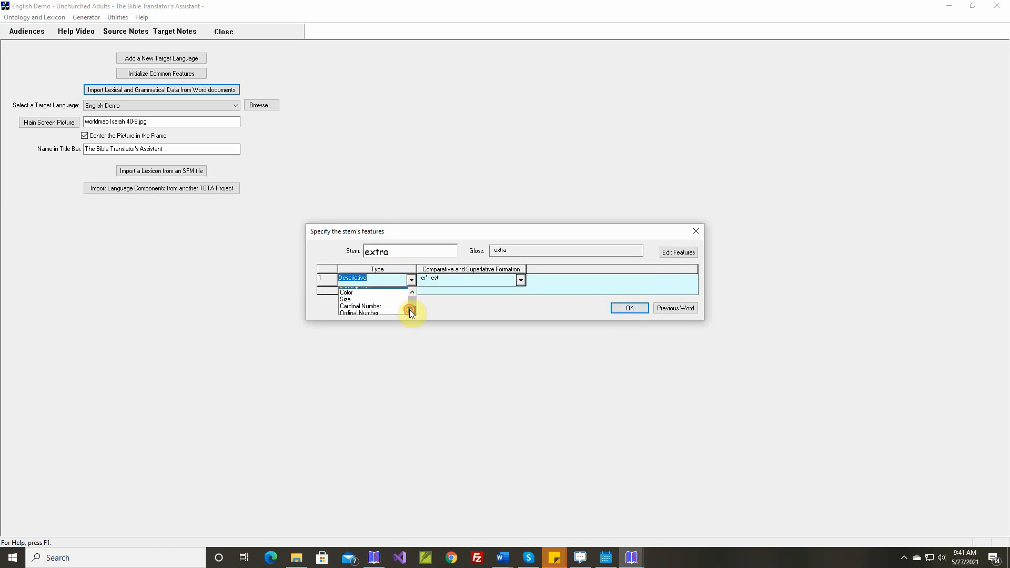
pyautogui.click(413, 311)
pyautogui.click(412, 311)
pyautogui.click(367, 312)
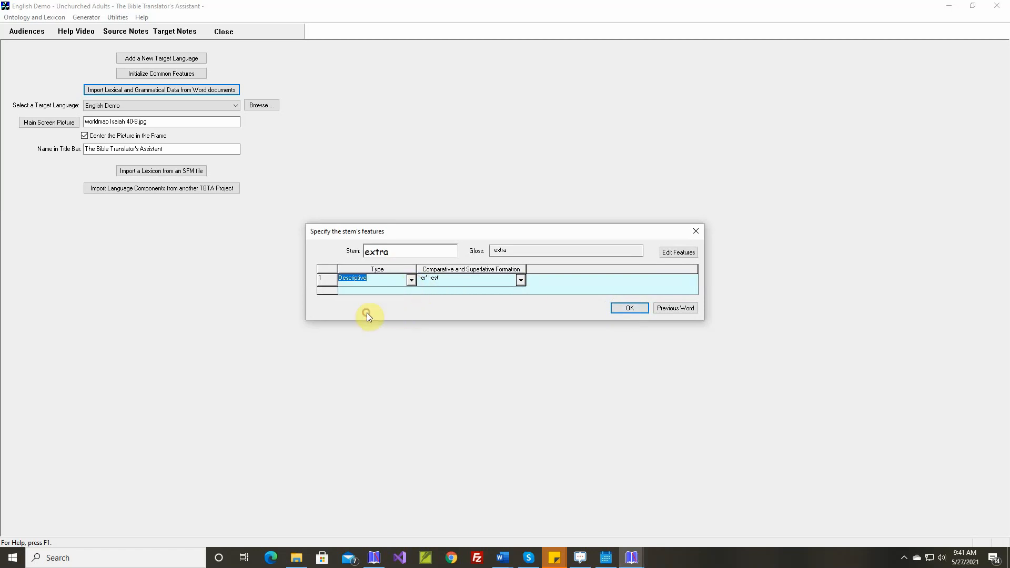
pyautogui.click(521, 280)
pyautogui.click(451, 301)
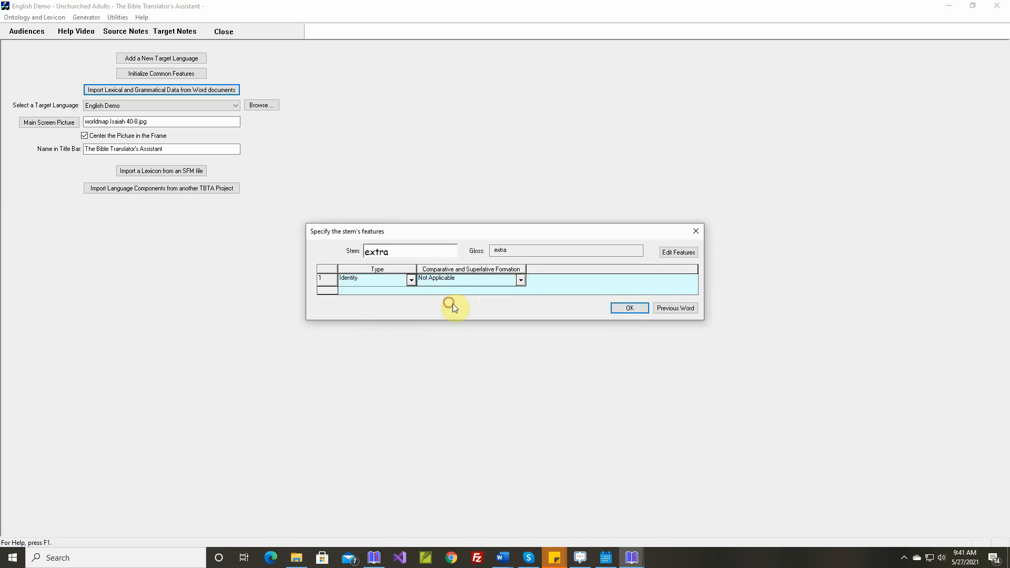
pyautogui.click(619, 308)
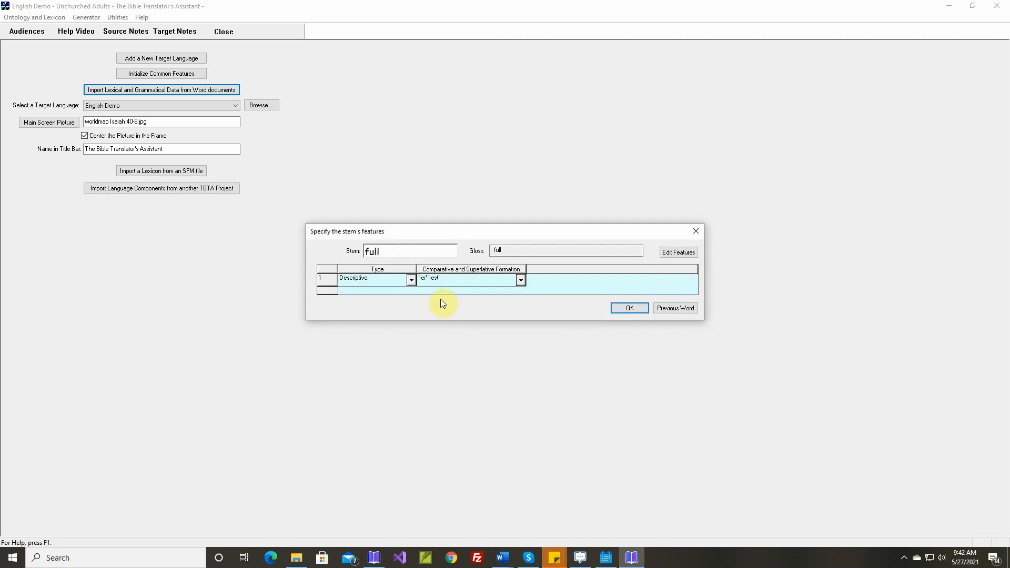
# Accept the features of full and the next two adjectives, and give thirsty the 'more' 'most' formation.
pyautogui.click(618, 307)
pyautogui.click(621, 308)
pyautogui.click(629, 308)
pyautogui.click(520, 280)
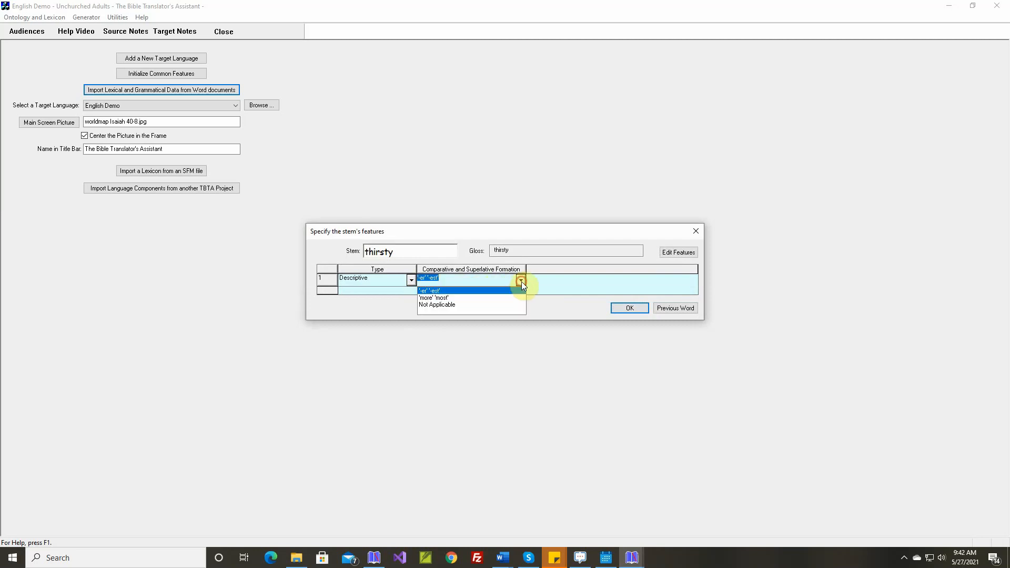
pyautogui.click(442, 297)
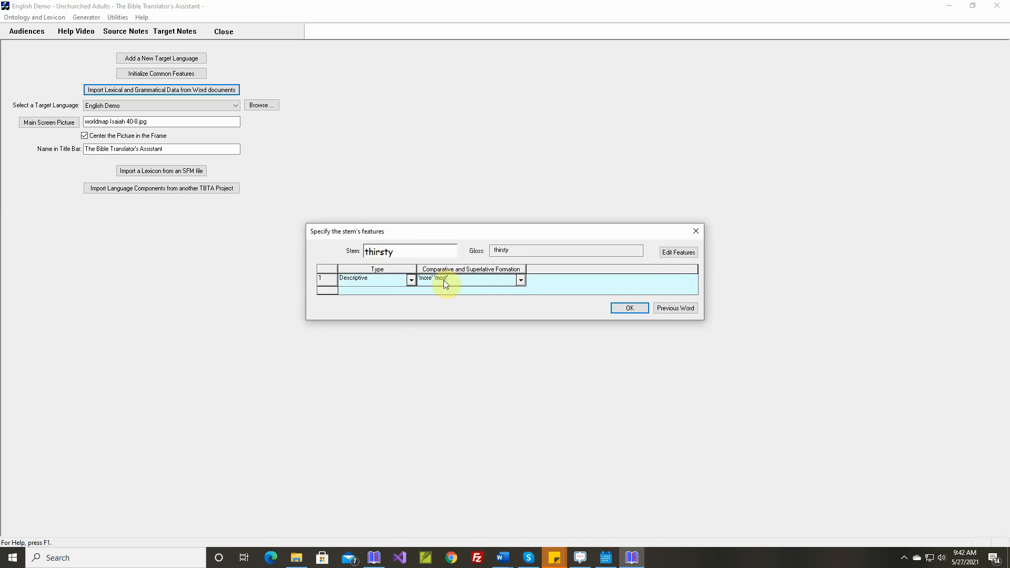
pyautogui.click(619, 307)
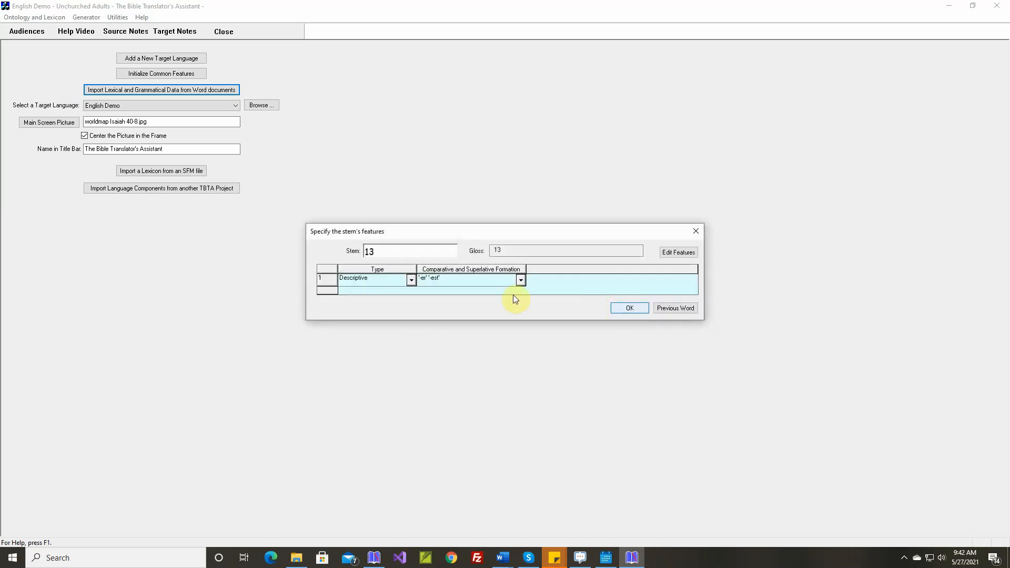
# Set the adjective 13 to type Cardinal Number with comparative and superlative formation Not Applicable, and accept its features.
pyautogui.click(411, 280)
pyautogui.click(372, 311)
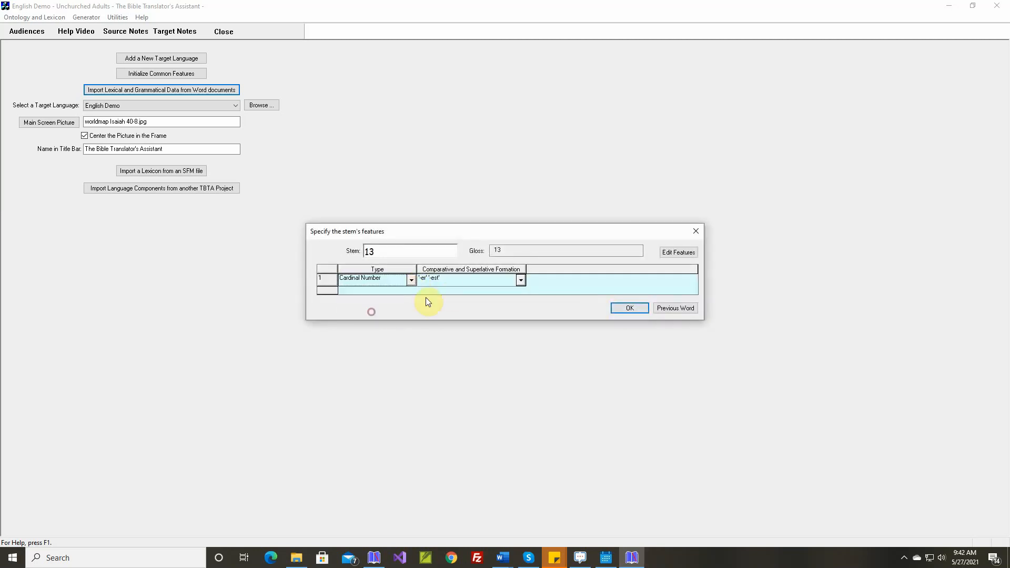
pyautogui.click(520, 280)
pyautogui.click(463, 307)
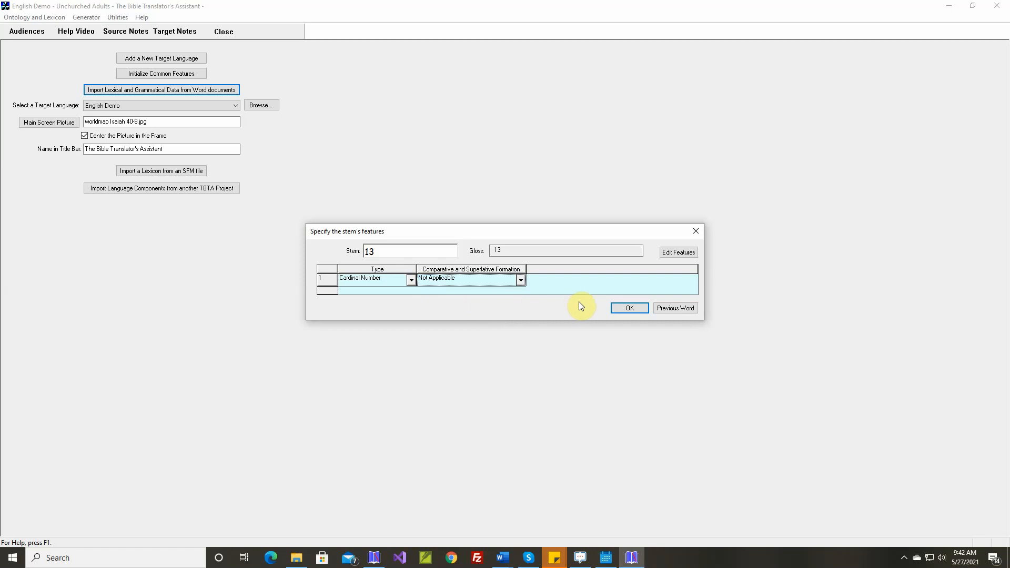
pyautogui.click(615, 308)
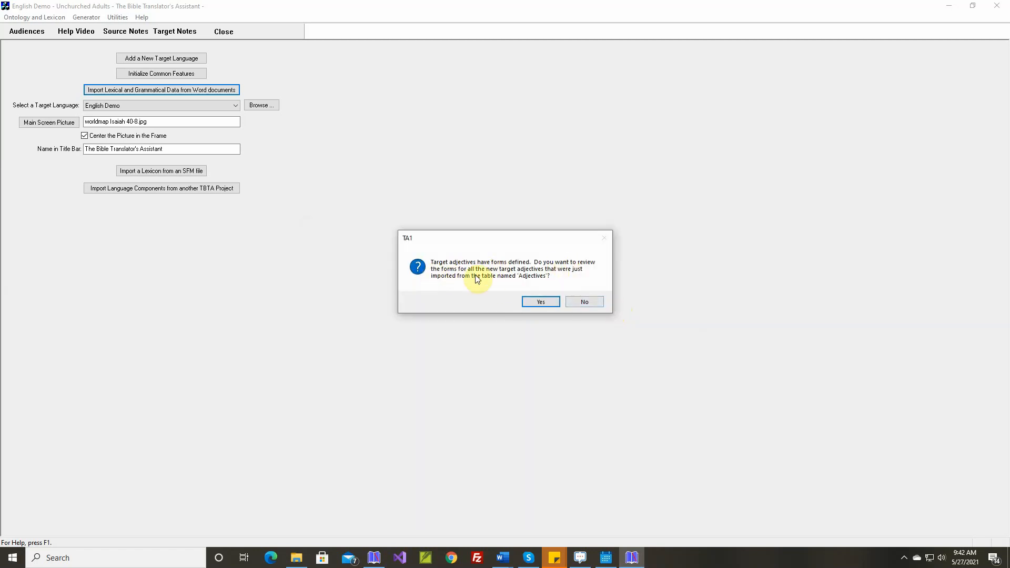
# Review and accept the forms of the adjective alive, and duplicate the comparative form rule that changes y+er to i+er.
pyautogui.click(541, 302)
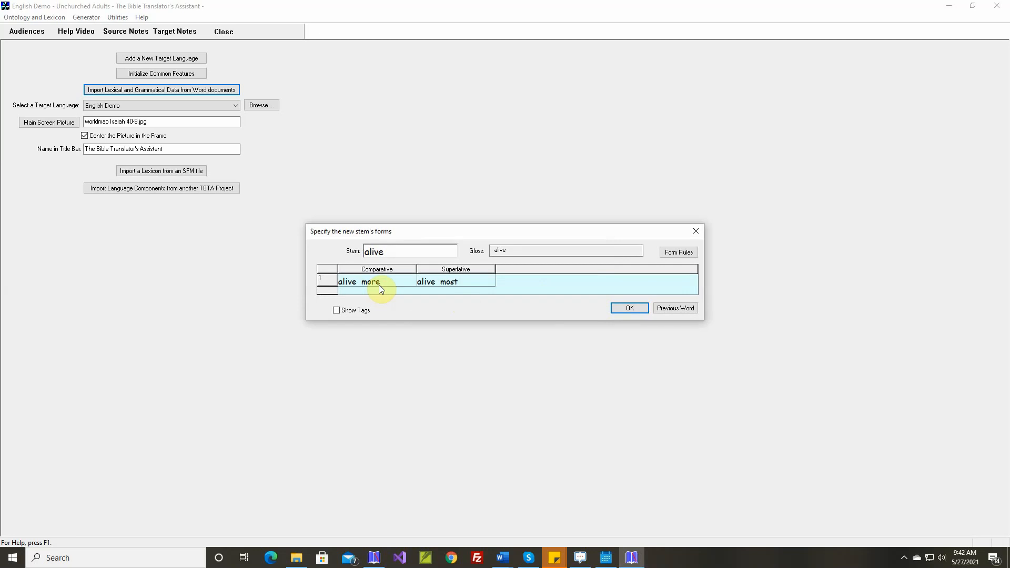
pyautogui.click(622, 306)
pyautogui.click(680, 254)
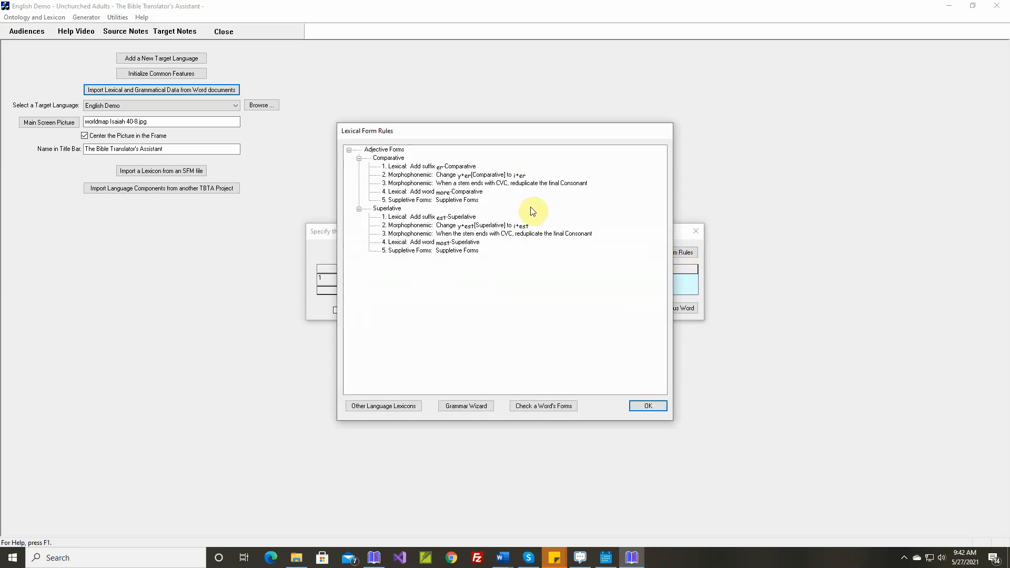
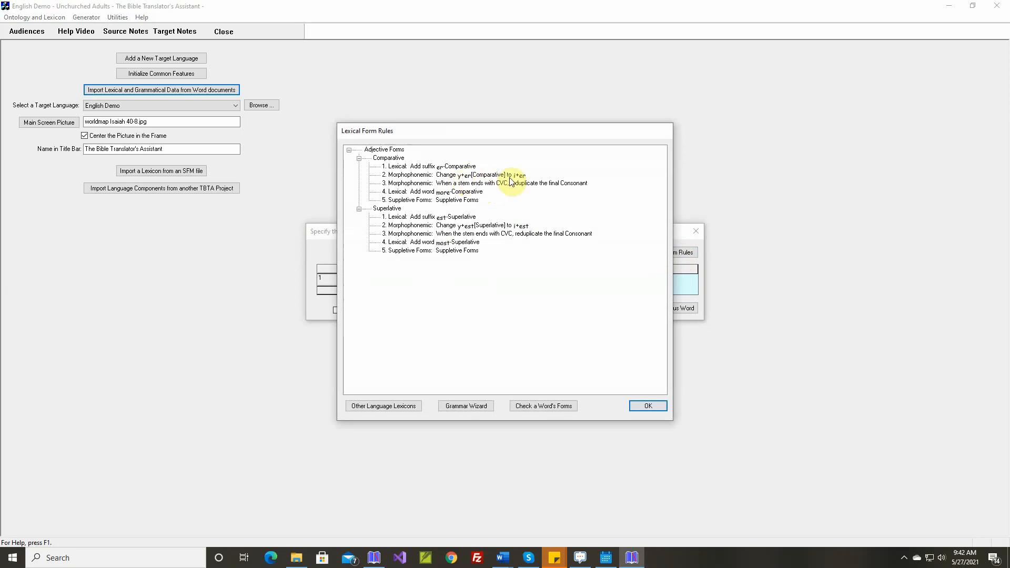
pyautogui.click(488, 178)
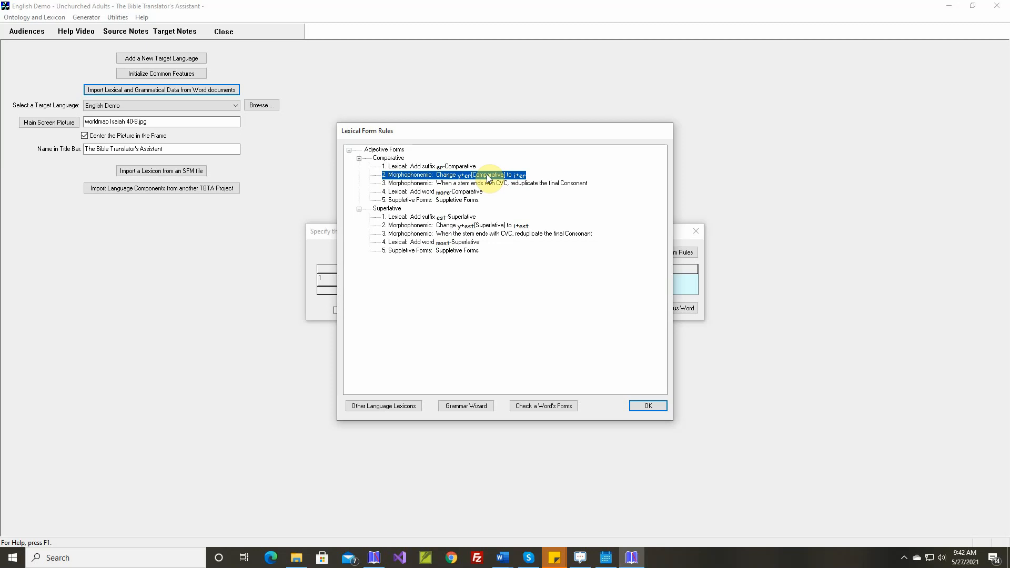
pyautogui.rightClick(488, 178)
pyautogui.click(522, 301)
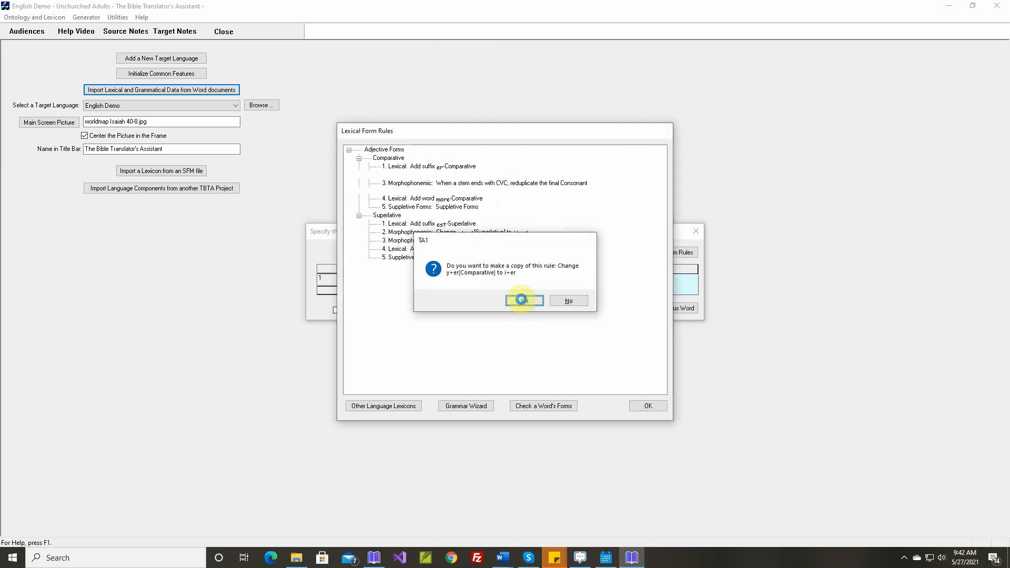
# Rename the copied comparative rule as Change e+er[Comparative] to e+r.
pyautogui.doubleClick(459, 185)
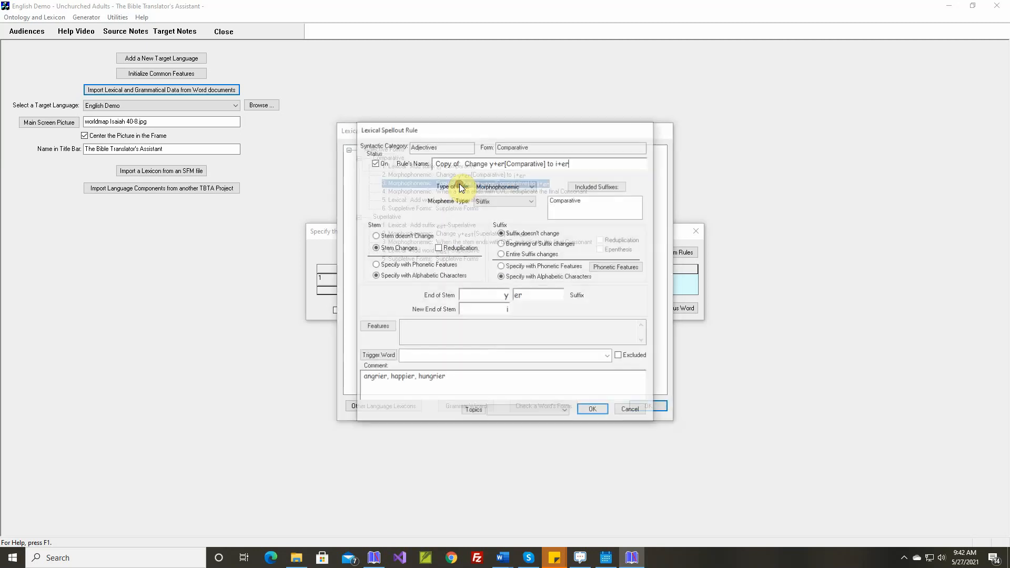
pyautogui.press('Delete')
pyautogui.press('Delete')
pyautogui.press('Delete')
pyautogui.press('Delete')
pyautogui.press('Delete')
pyautogui.press('Delete')
pyautogui.press('Delete')
pyautogui.press('Delete')
pyautogui.press('Delete')
pyautogui.press('Delete')
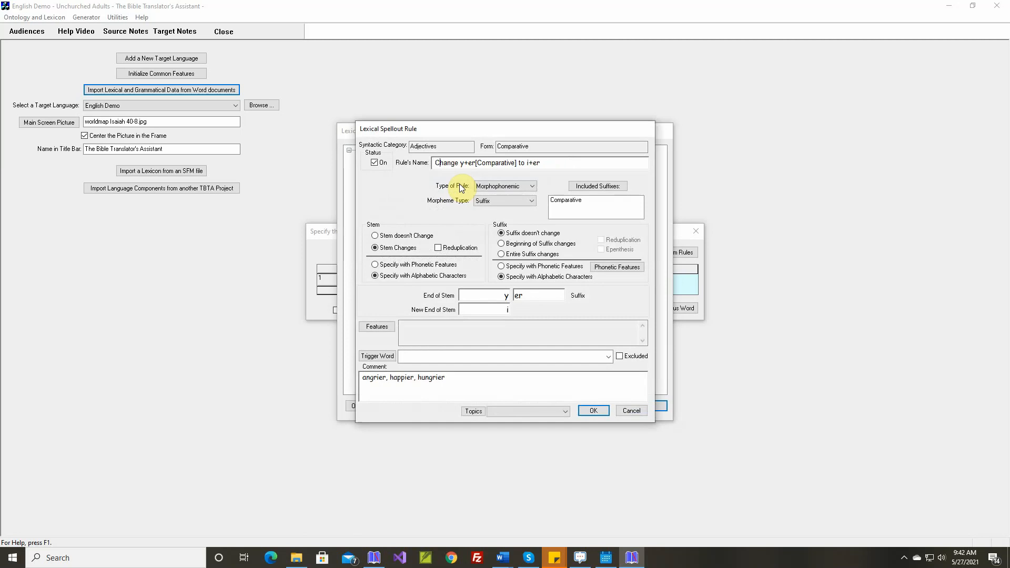
pyautogui.press('Right')
pyautogui.write('e')
pyautogui.press('Delete')
pyautogui.press('Right')
pyautogui.press('Right')
pyautogui.press('Right')
pyautogui.press('Right')
pyautogui.press('Right')
pyautogui.press('Right')
pyautogui.press('Right')
pyautogui.write('e')
pyautogui.press('BackSpace')
# Make the copied comparative rule keep the stem unchanged after stem ending e and replace the entire suffix er with r.
pyautogui.click(375, 236)
pyautogui.doubleClick(506, 296)
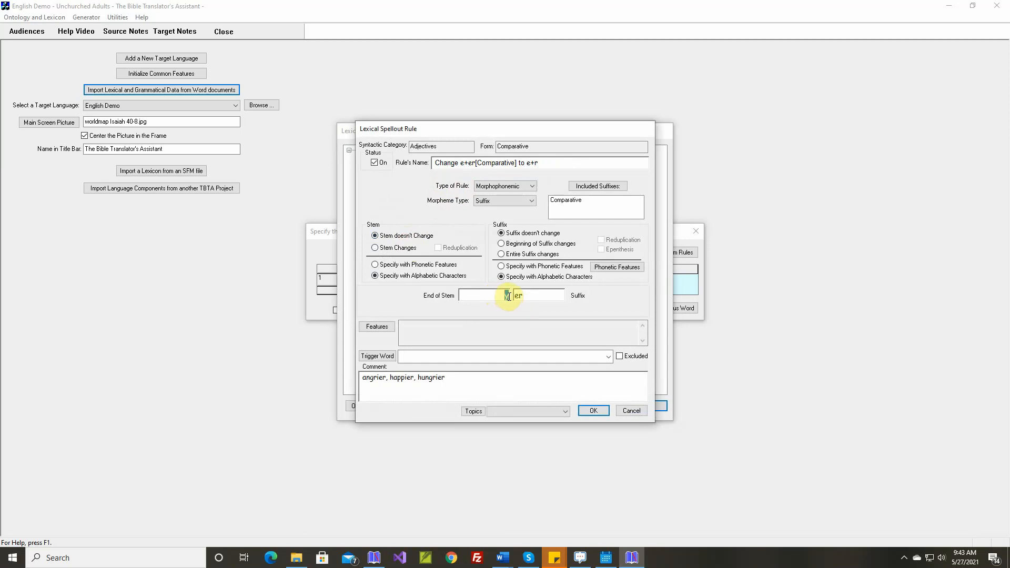
pyautogui.write('e')
pyautogui.click(526, 255)
pyautogui.click(532, 309)
pyautogui.write('r')
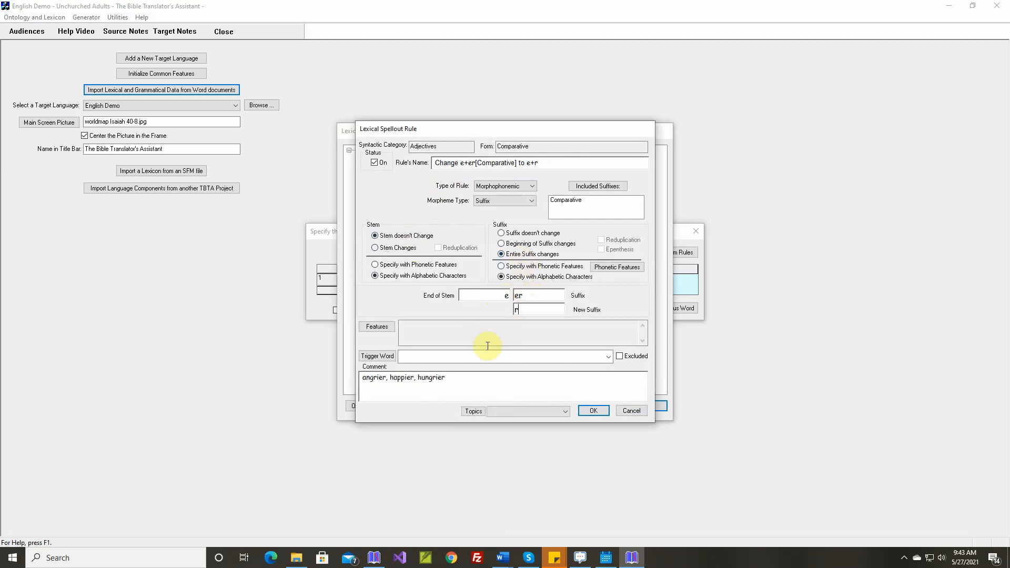
# Replace the comparative rule's comment with closer, and accept the rule and the form rules list.
pyautogui.moveTo(462, 379); pyautogui.dragTo(312, 371)
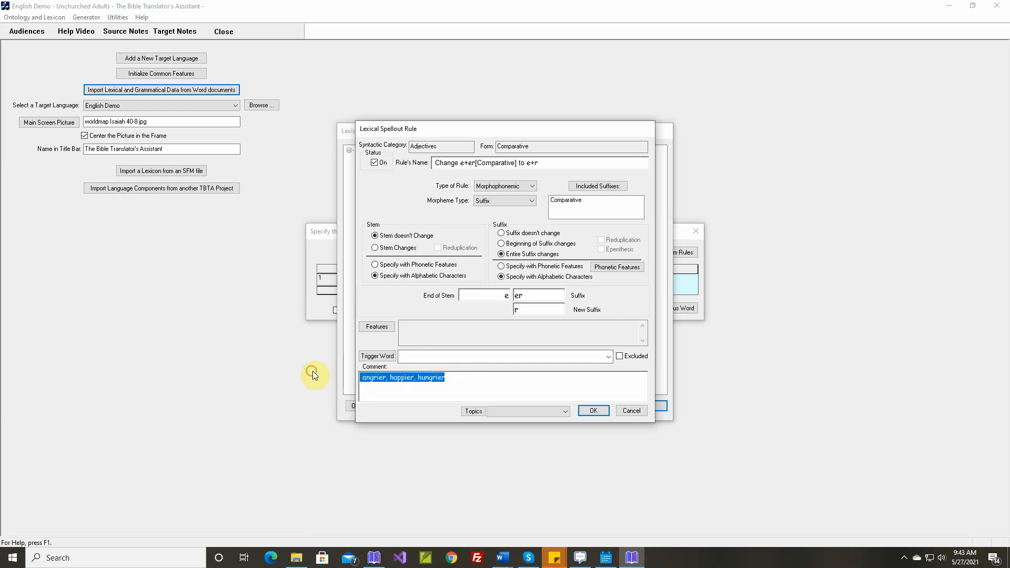
pyautogui.press('Delete')
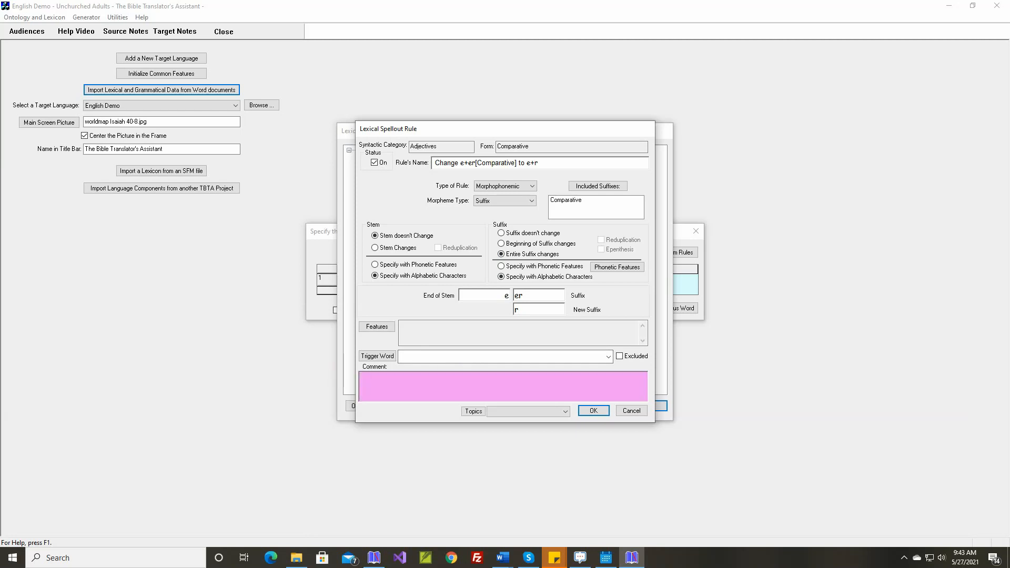
pyautogui.write('closer')
pyautogui.click(595, 412)
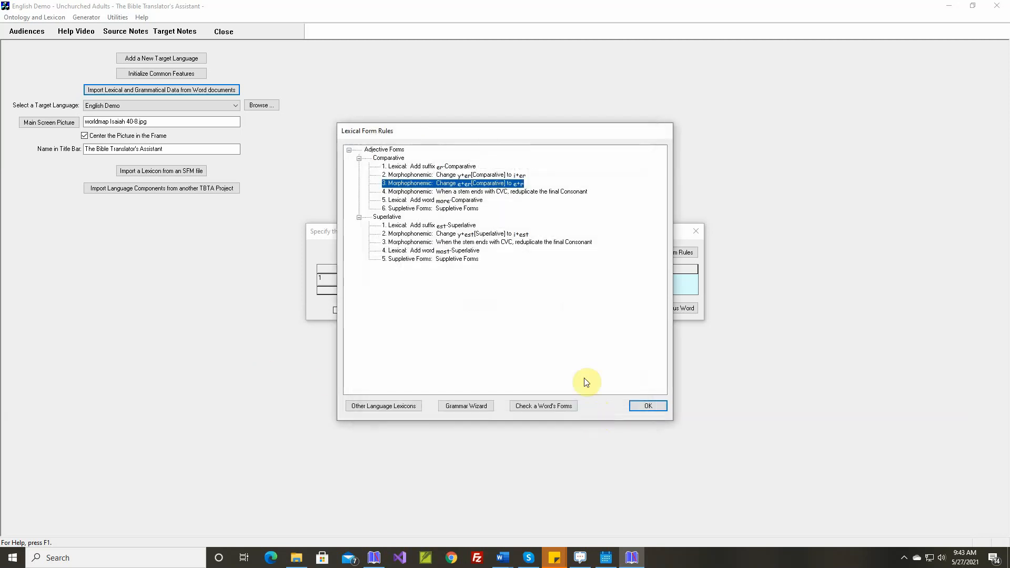
pyautogui.click(636, 405)
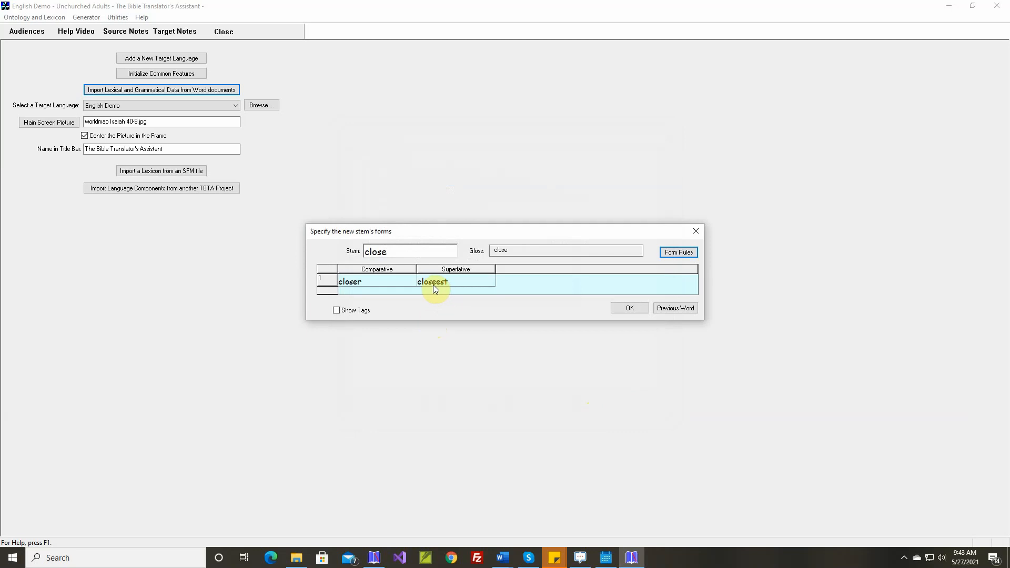
# Duplicate the superlative form rule that changes y+est to i+est.
pyautogui.click(679, 254)
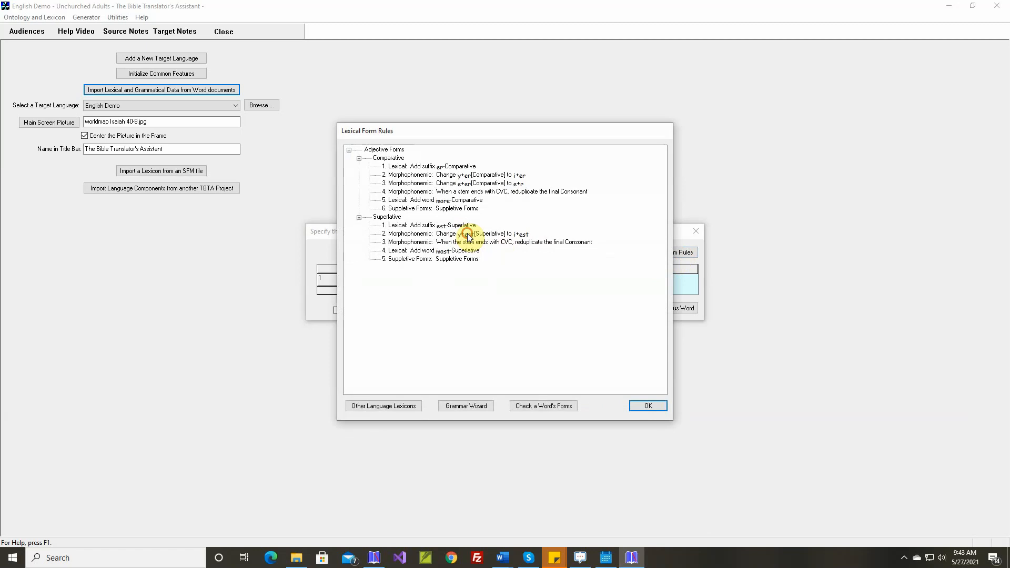
pyautogui.click(468, 238)
pyautogui.rightClick(469, 237)
pyautogui.click(515, 289)
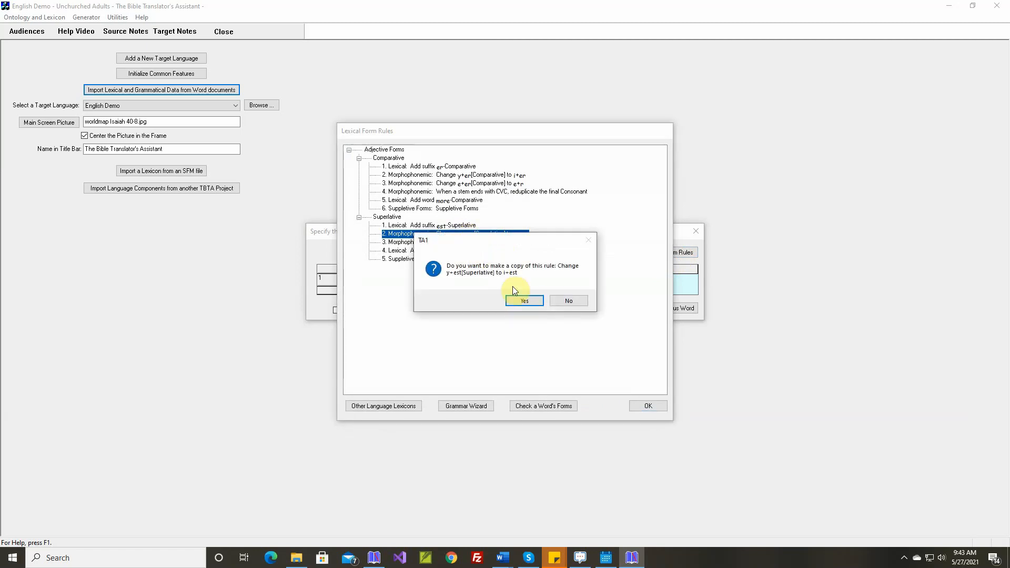
pyautogui.click(526, 298)
# Rename the copied superlative rule as Change e+est[Superlative] to e+st.
pyautogui.doubleClick(479, 242)
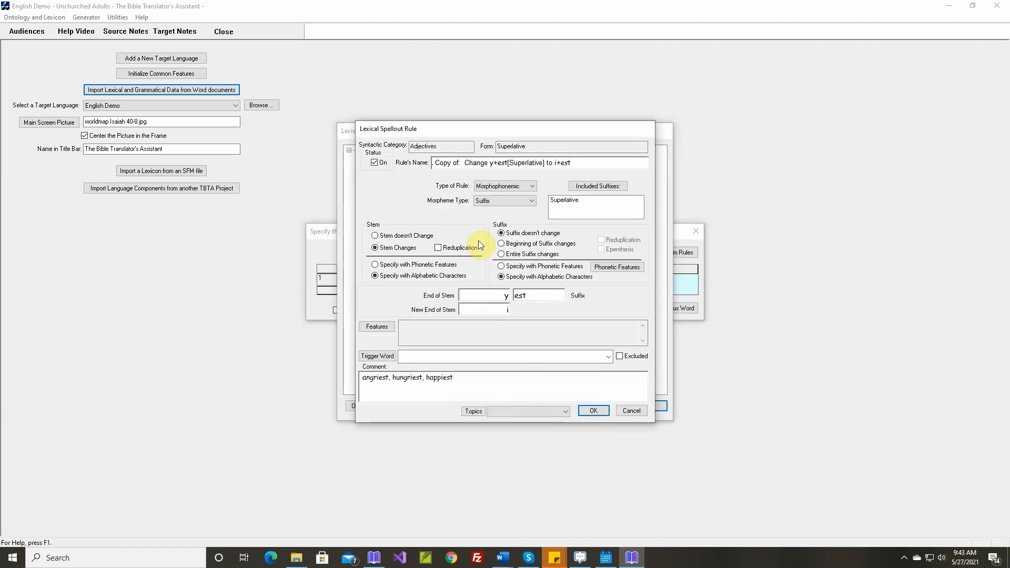
pyautogui.press('Delete')
pyautogui.press('Delete')
pyautogui.press('Delete')
pyautogui.press('Delete')
pyautogui.press('Delete')
pyautogui.press('Delete')
pyautogui.press('Delete')
pyautogui.press('Delete')
pyautogui.press('Delete')
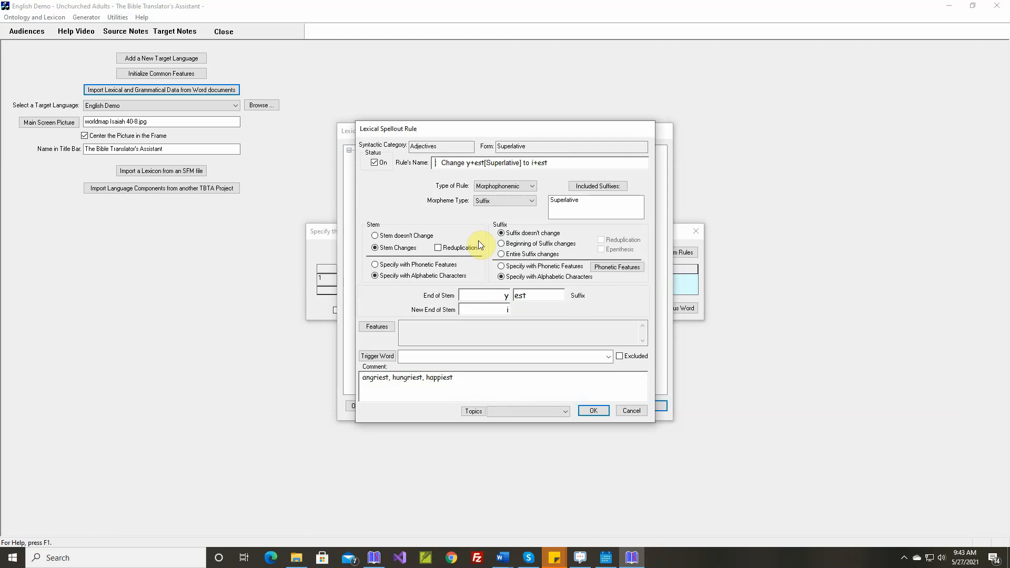
pyautogui.press('Delete')
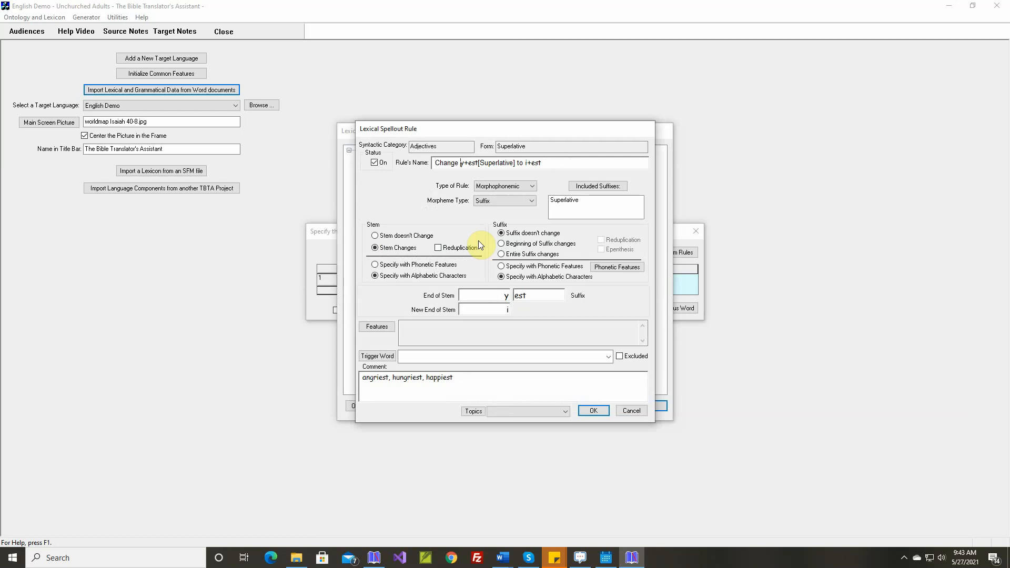
pyautogui.press('Right')
pyautogui.write('e')
pyautogui.press('Delete')
pyautogui.press('Right')
pyautogui.write('e')
pyautogui.press('Delete')
pyautogui.press('Delete')
# Make the copied superlative rule keep the stem unchanged after stem ending e and replace the entire suffix est with st.
pyautogui.click(413, 235)
pyautogui.doubleClick(504, 295)
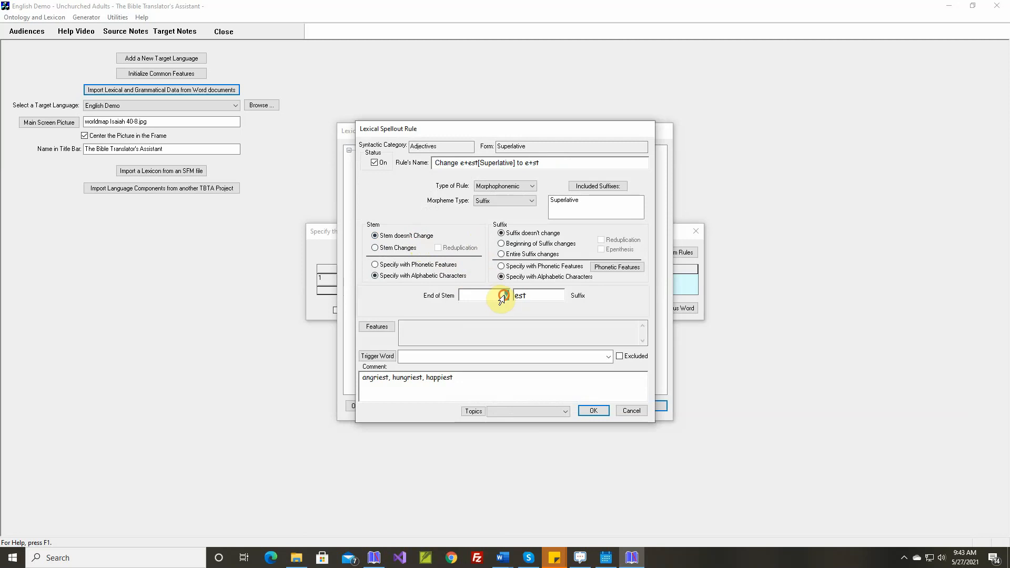
pyautogui.write('e')
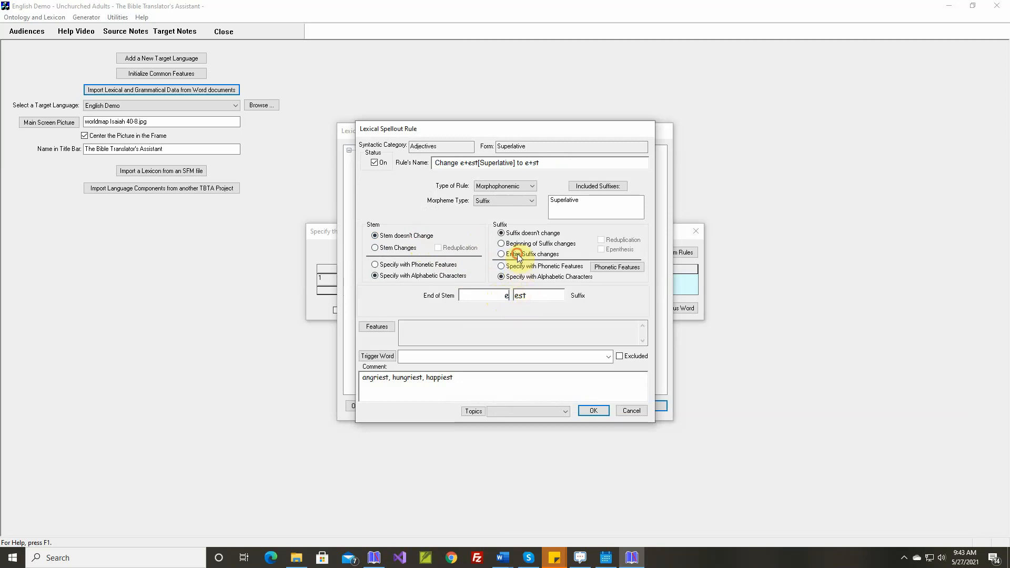
pyautogui.click(501, 254)
pyautogui.click(529, 310)
pyautogui.write('st')
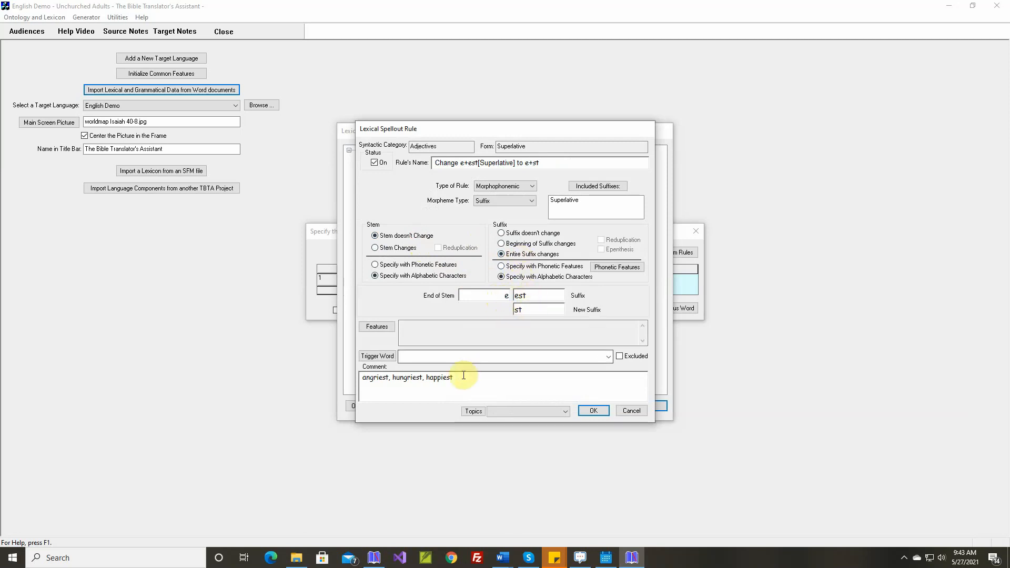
# Replace the superlative rule's comment with closest, and accept the rule and the form rules list.
pyautogui.moveTo(458, 377); pyautogui.dragTo(356, 363)
pyautogui.press('Delete')
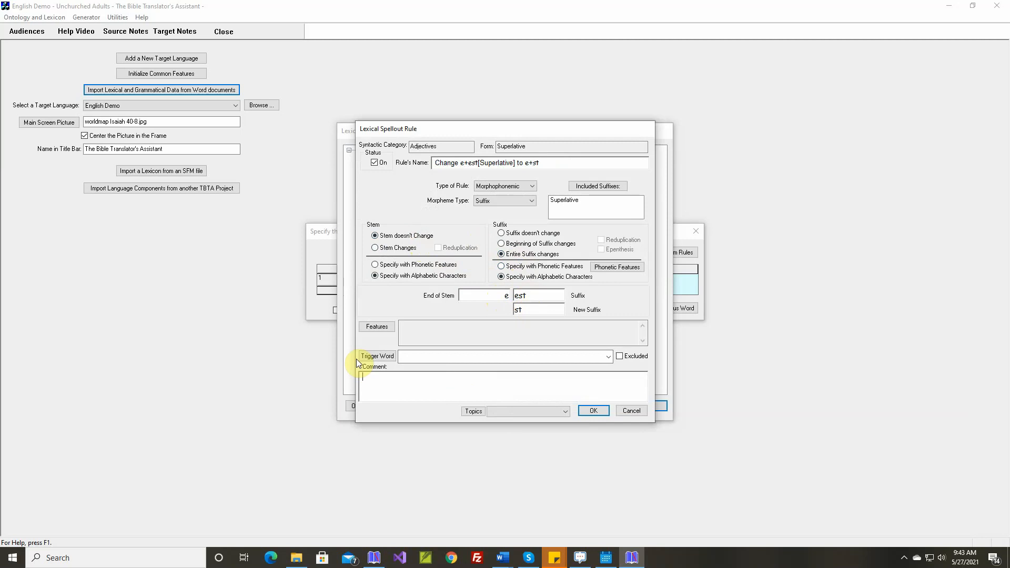
pyautogui.write('closest')
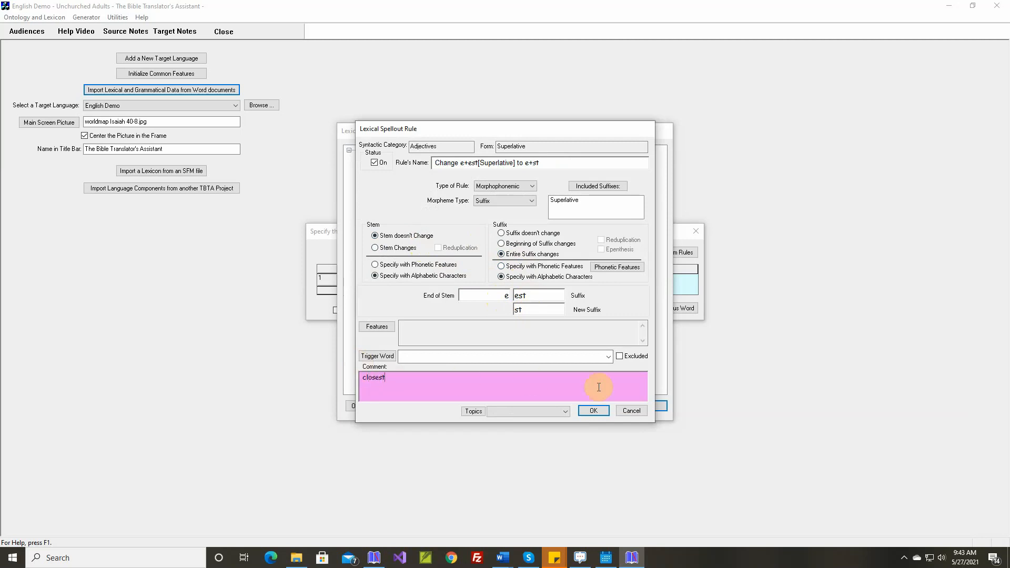
pyautogui.click(593, 411)
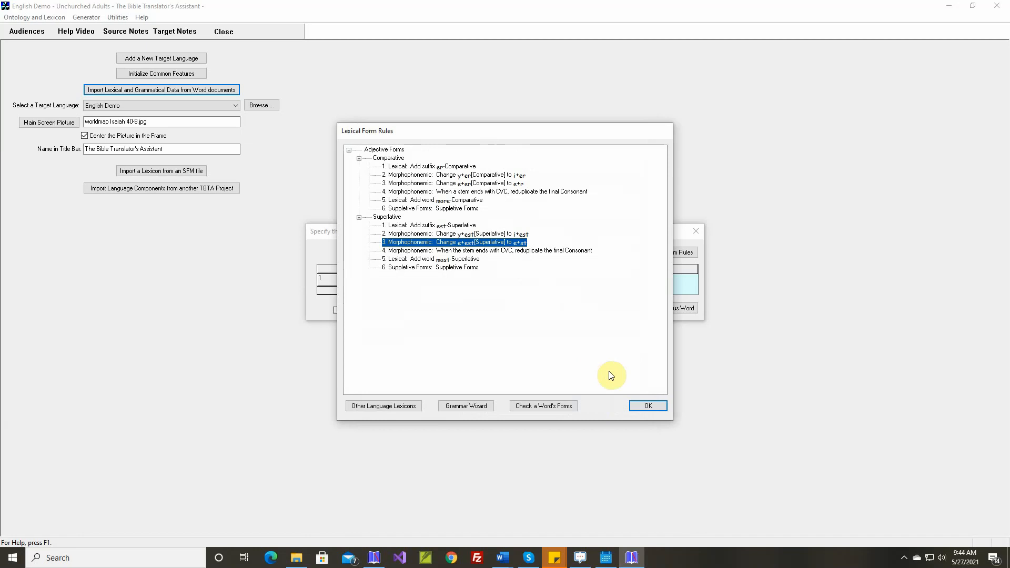
pyautogui.click(642, 404)
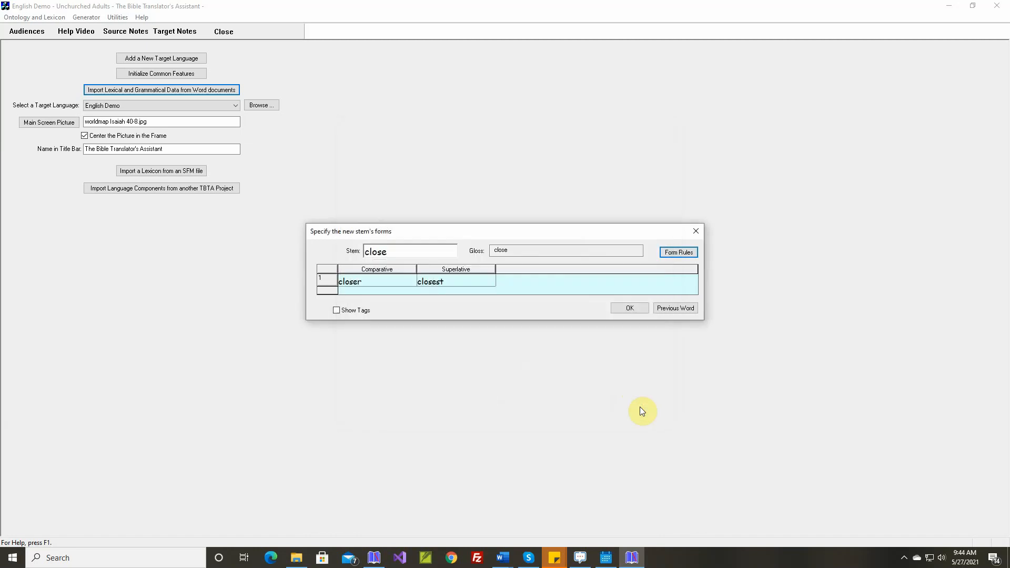
# Accept the comparative and superlative forms of the remaining new adjectives, including close, full, rich and thirsty.
pyautogui.click(637, 310)
pyautogui.click(638, 310)
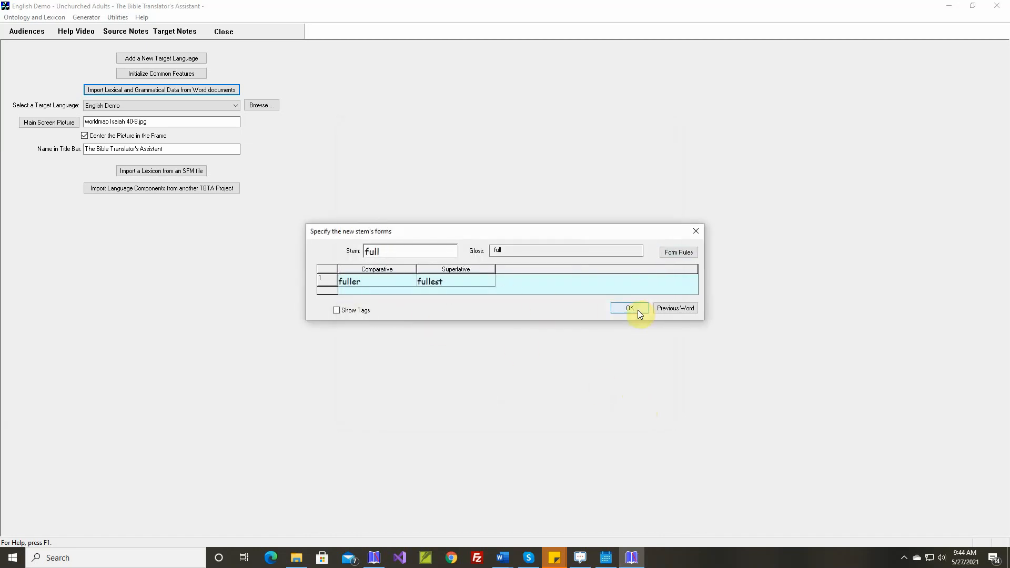
pyautogui.click(635, 311)
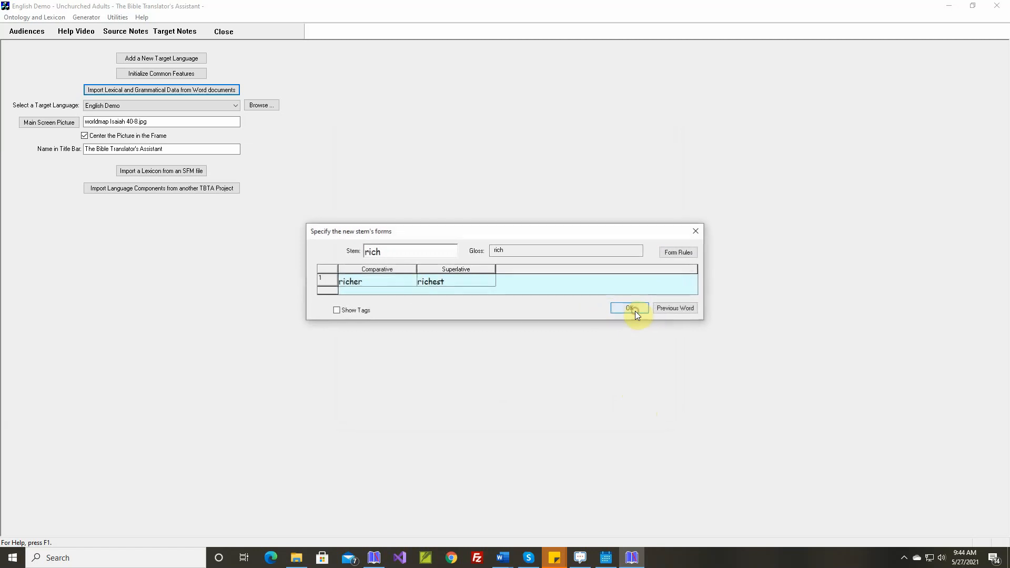
pyautogui.click(633, 312)
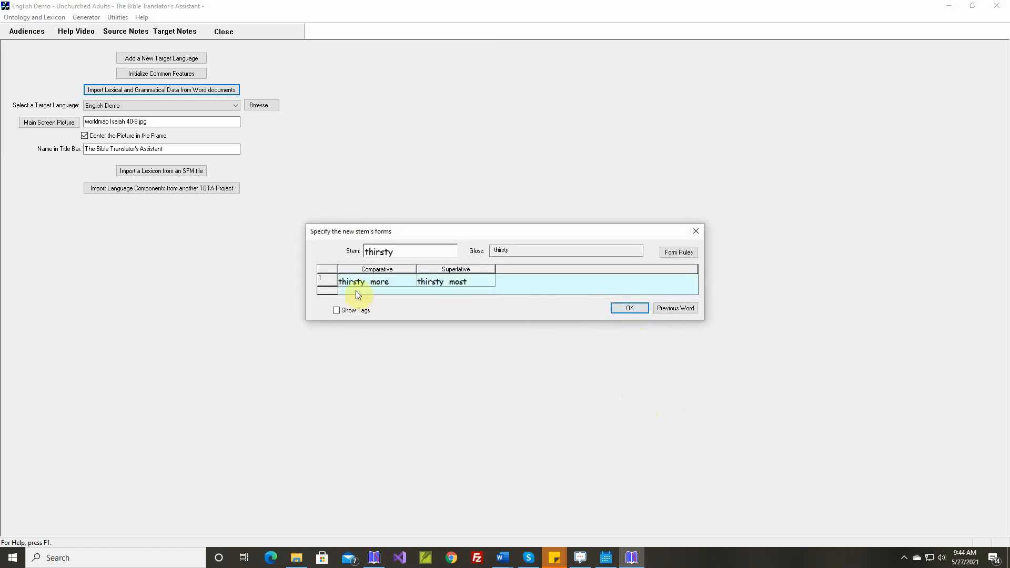
pyautogui.click(642, 308)
pyautogui.click(643, 308)
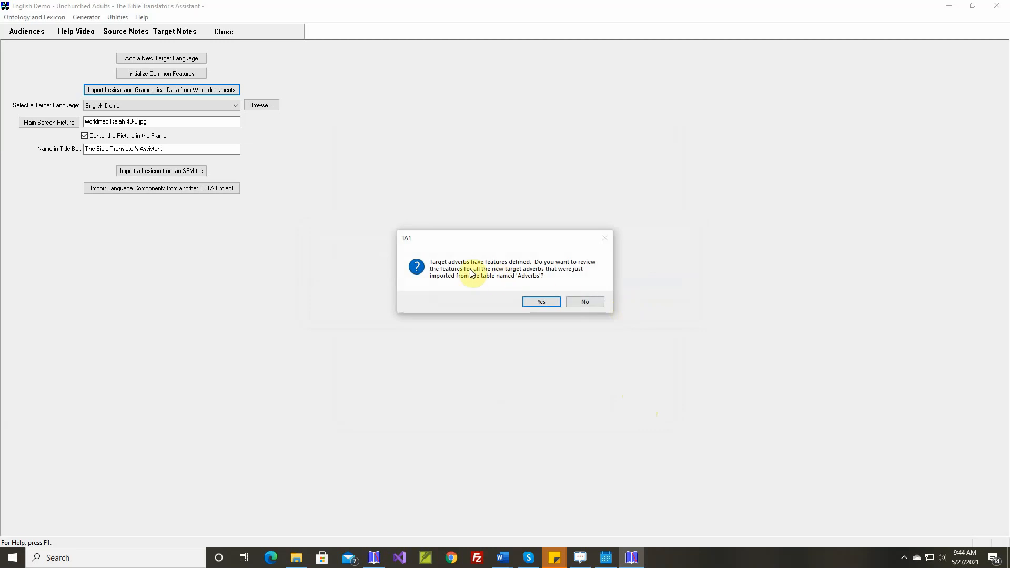
# Start reviewing the new adverbs' features and set the location in clause of already to Pre-Verbal.
pyautogui.click(542, 302)
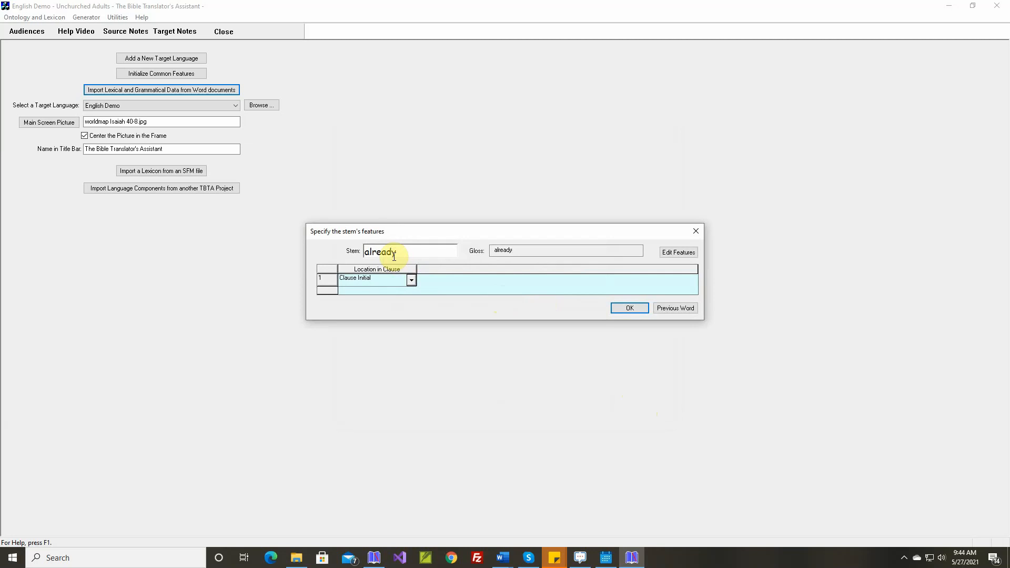
pyautogui.click(412, 280)
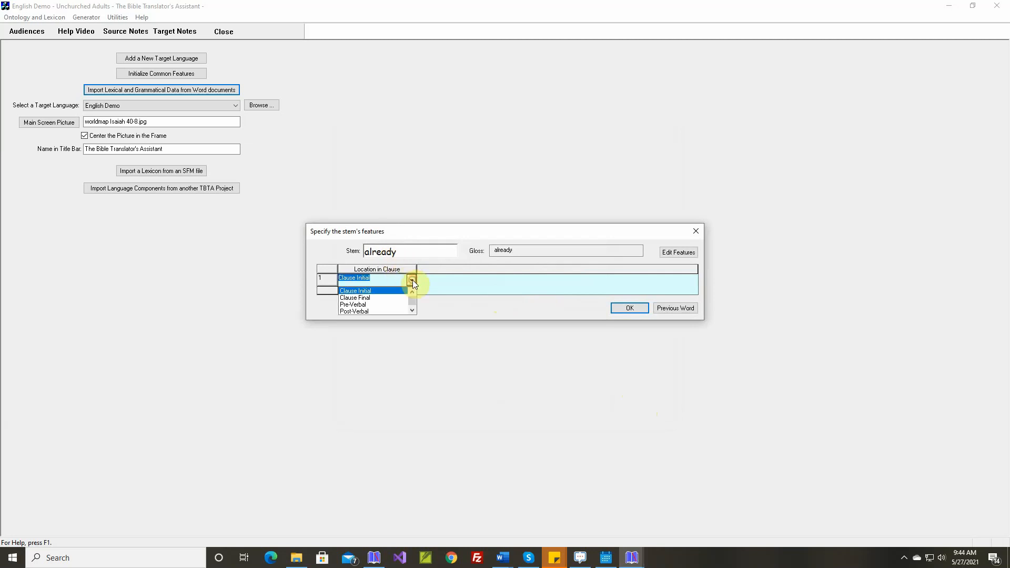
pyautogui.click(371, 305)
pyautogui.click(633, 307)
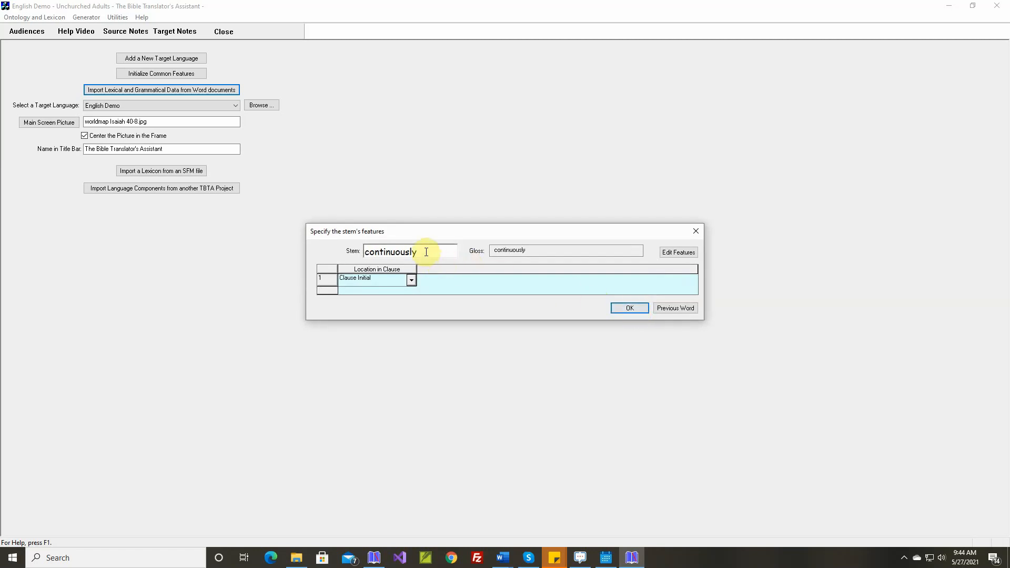
# Set the location in clause of continuously to Clause Final and accept earlier as Clause Initial.
pyautogui.click(412, 281)
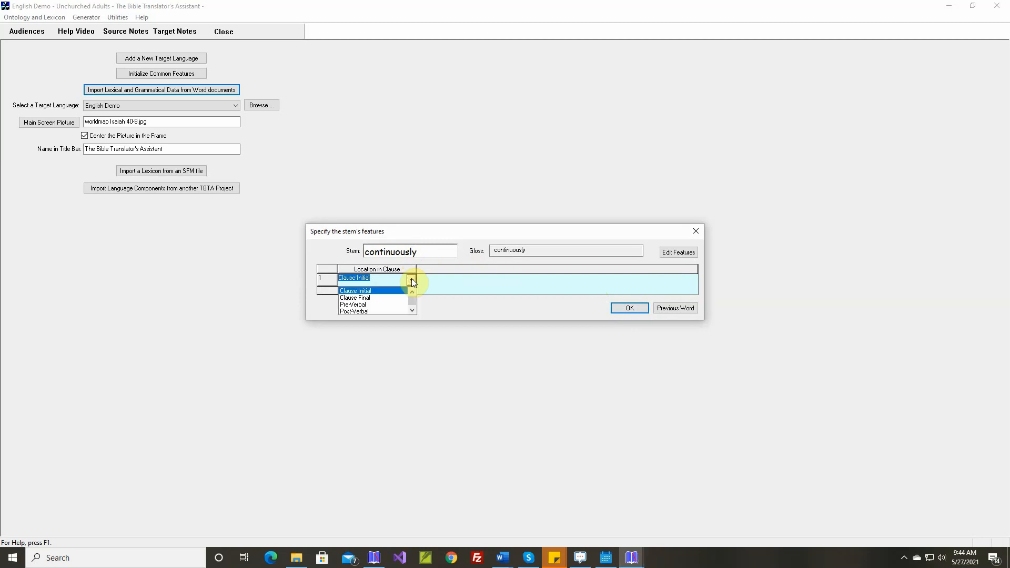
pyautogui.click(371, 298)
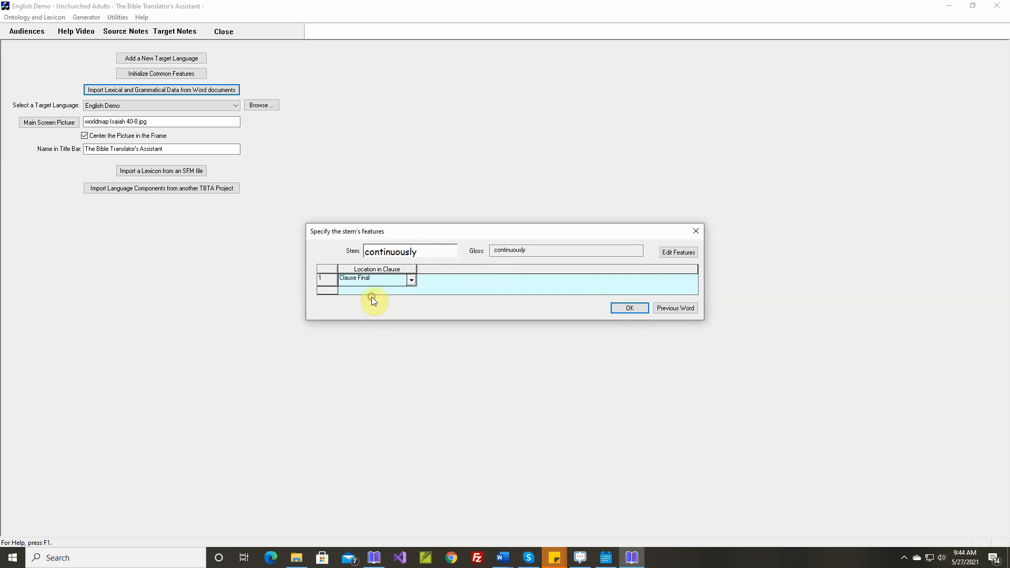
pyautogui.click(621, 305)
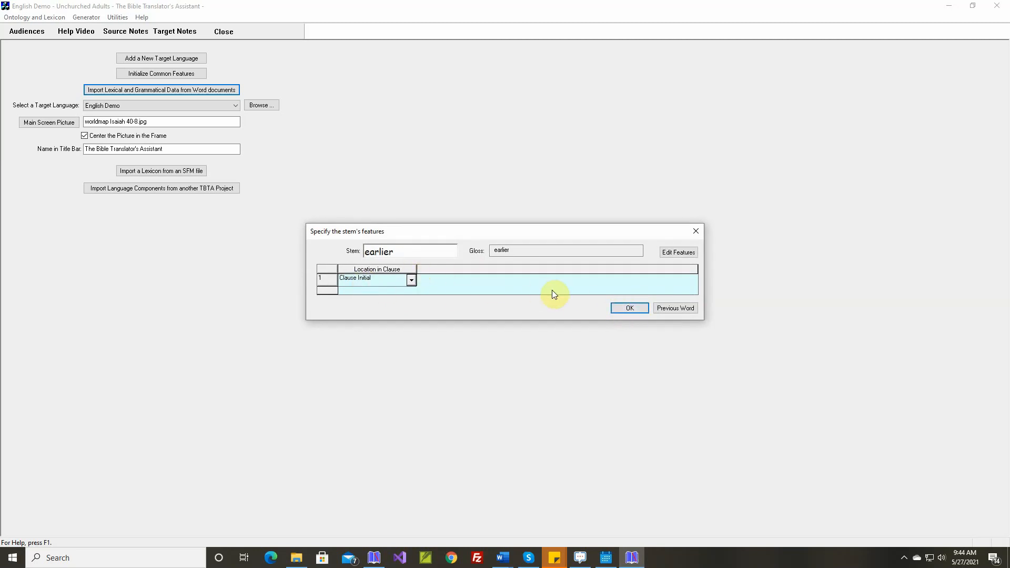
pyautogui.click(630, 308)
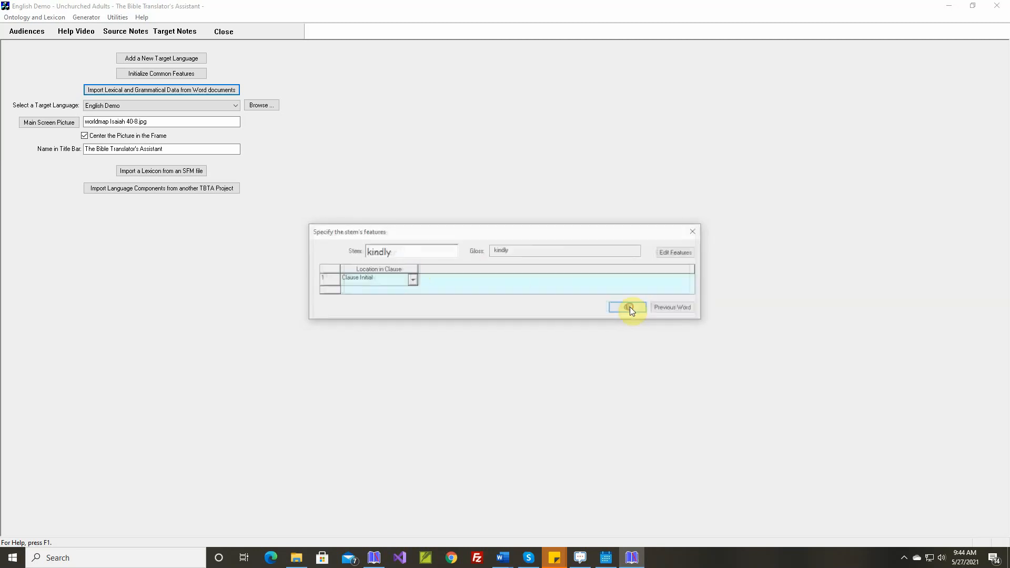
# Set the location in clause of kindly to Clause Final and that of the last new adverb to Pre-Verbal.
pyautogui.click(411, 280)
pyautogui.click(375, 298)
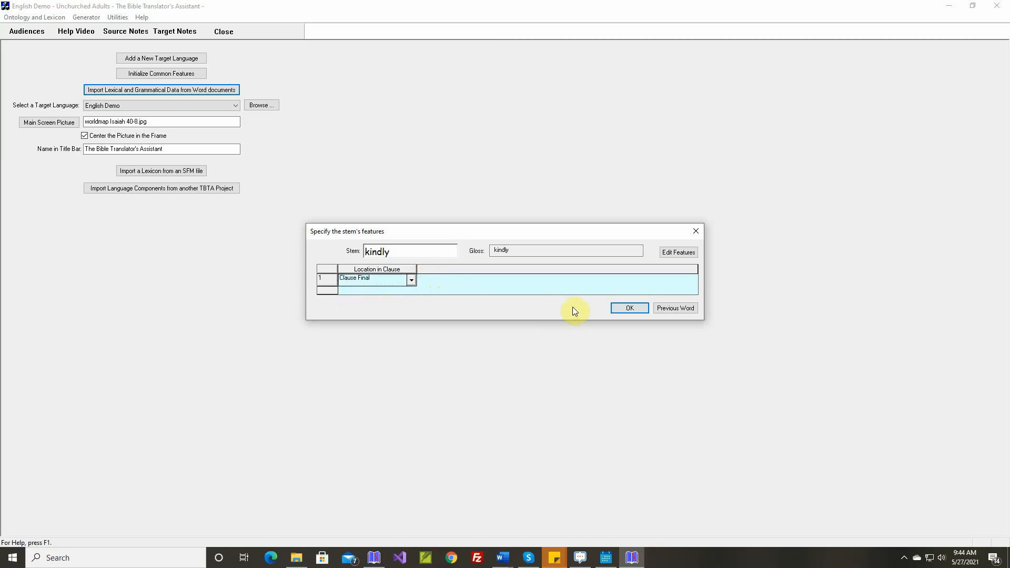
pyautogui.click(634, 311)
pyautogui.click(411, 282)
pyautogui.click(363, 304)
pyautogui.click(631, 309)
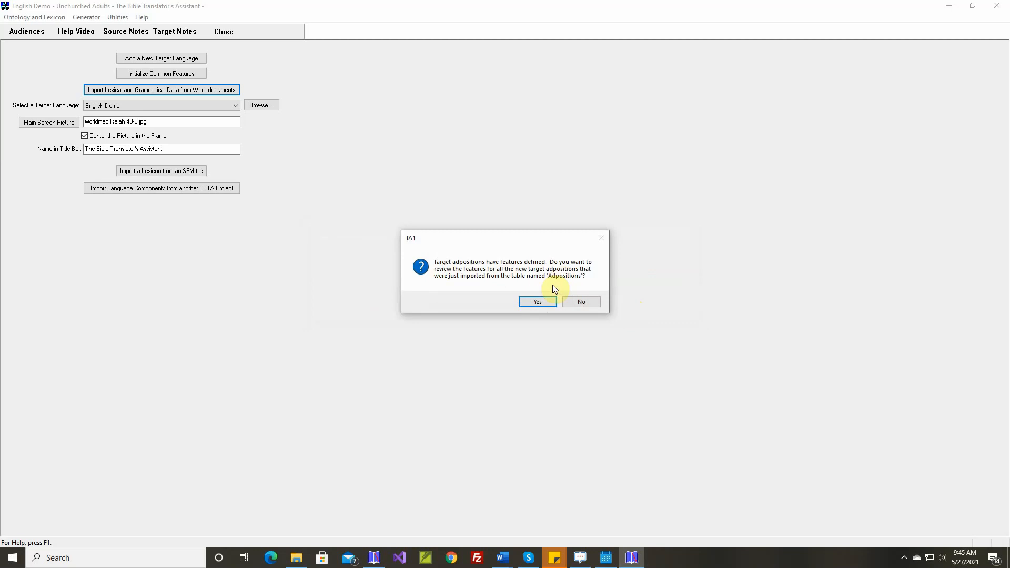
# Review the new adpositions' features, accepting Phrase Initial for behind and the preset features of the others.
pyautogui.click(545, 304)
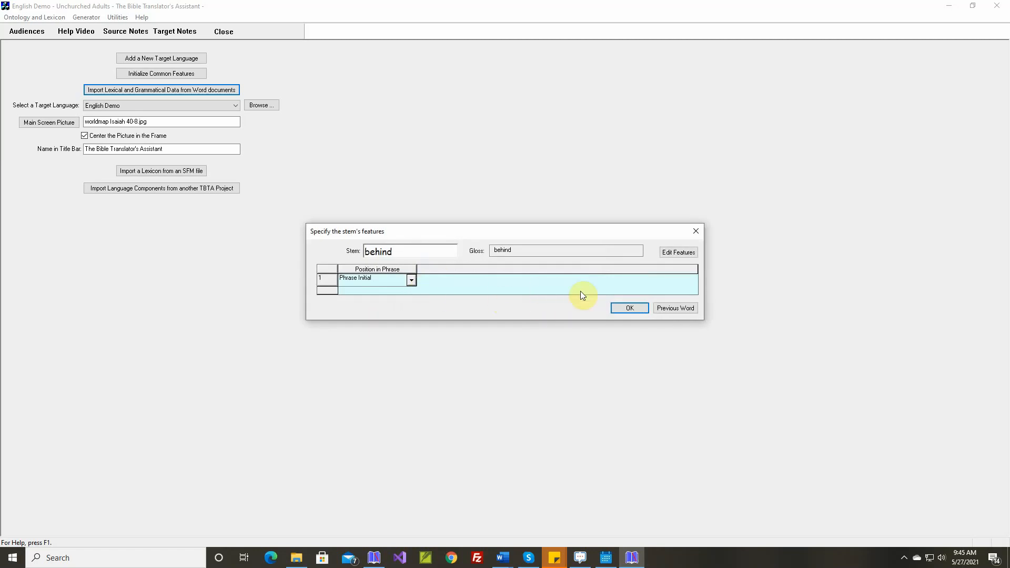
pyautogui.click(631, 308)
pyautogui.click(631, 308)
pyautogui.click(630, 308)
pyautogui.click(636, 308)
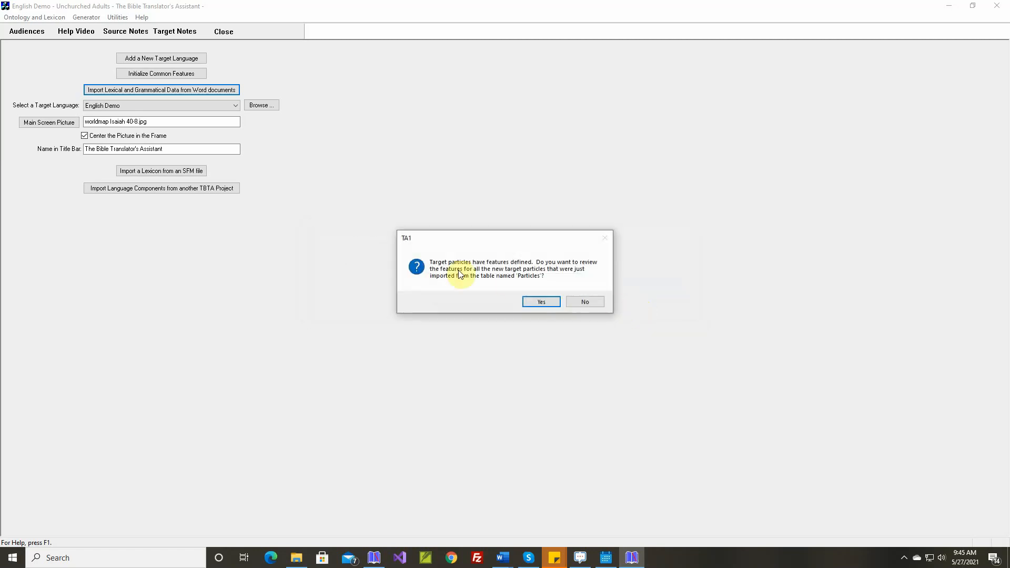
# Review the new particles' features, accept please as a Word particle, and finish the import.
pyautogui.click(541, 302)
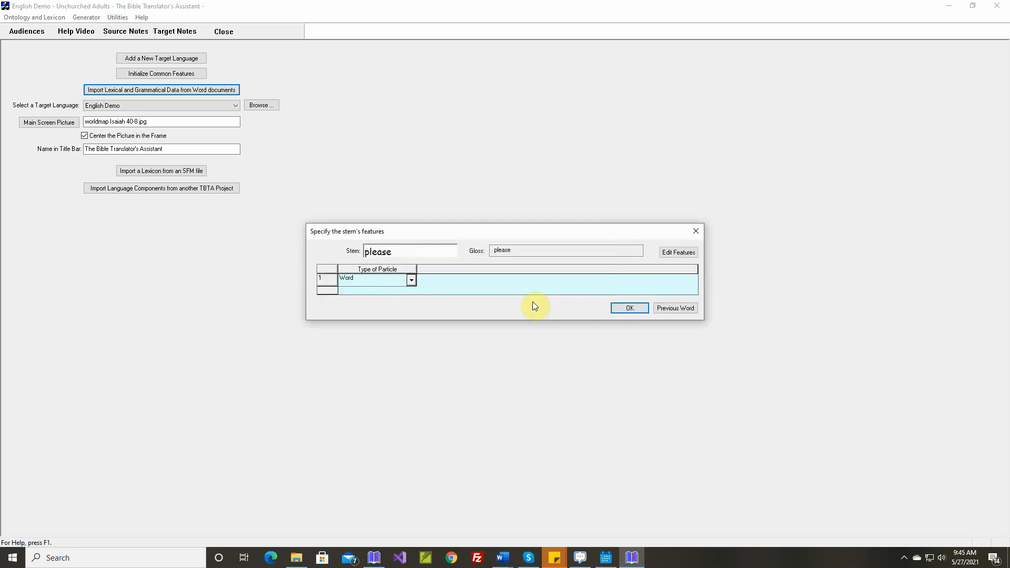
pyautogui.click(627, 308)
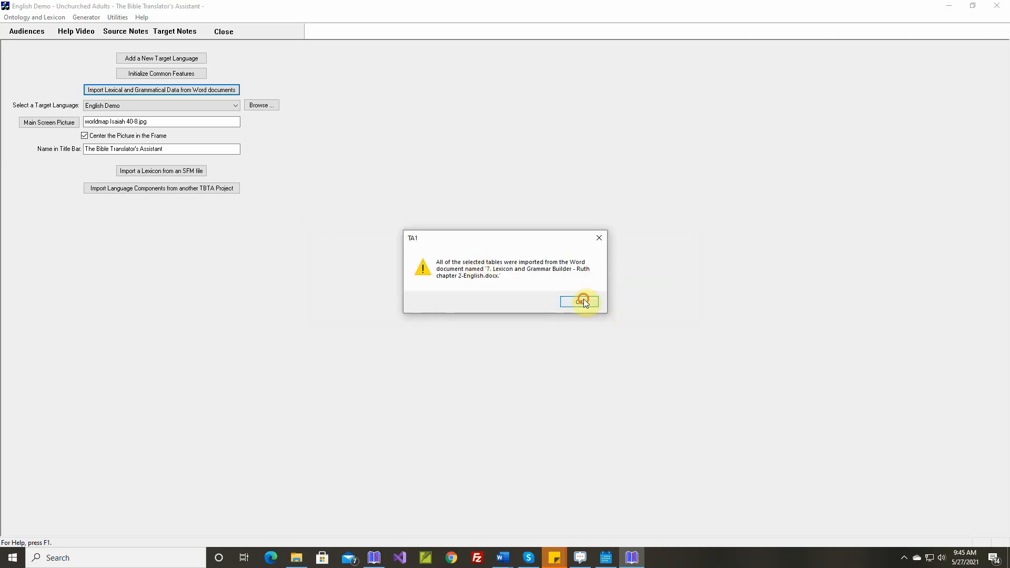
pyautogui.click(584, 300)
# Open the grammar development view, and switch to the ontology and target lexicon for Objects.
pyautogui.click(86, 20)
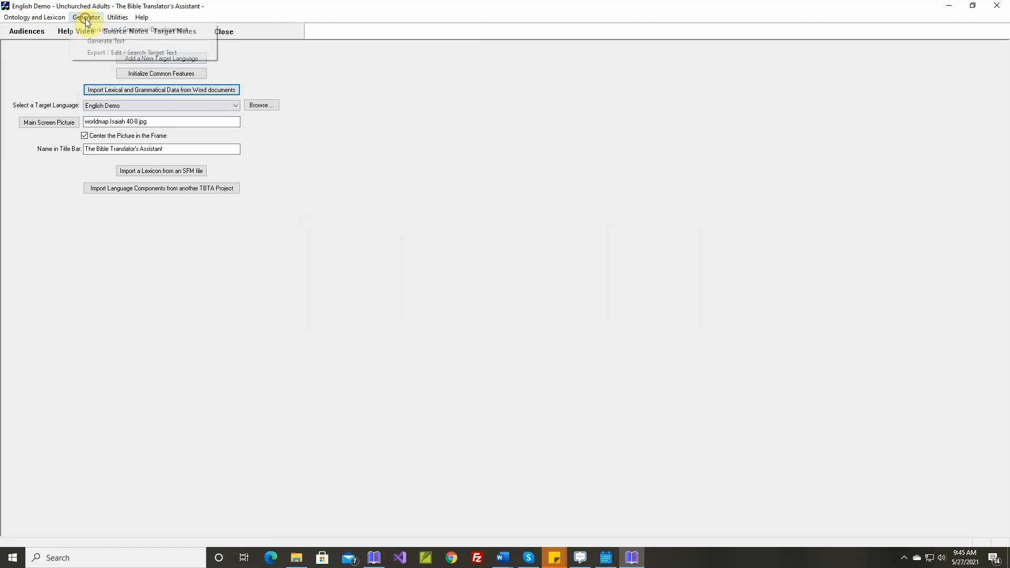
pyautogui.click(100, 34)
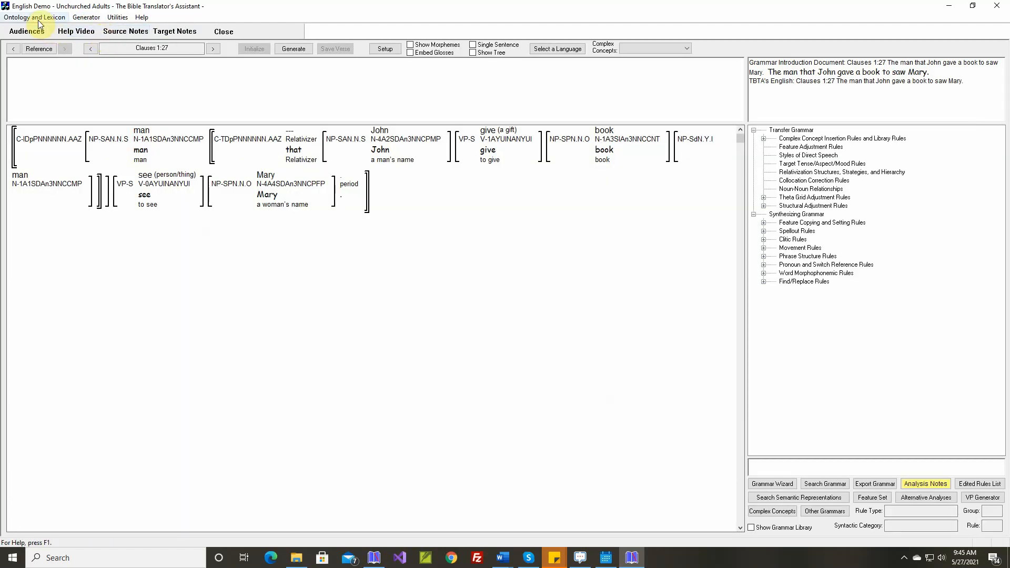
pyautogui.click(36, 17)
pyautogui.moveTo(41, 42)
pyautogui.click(97, 46)
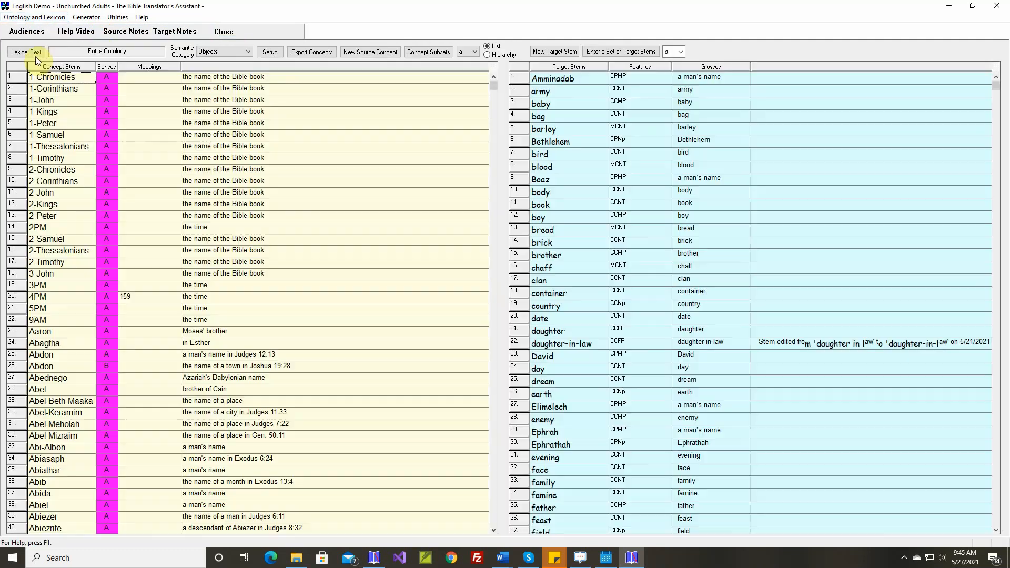
# Limit the ontology's lexical text to the Bible passage from Ruth 2:1 to Ruth 2:23.
pyautogui.click(500, 227)
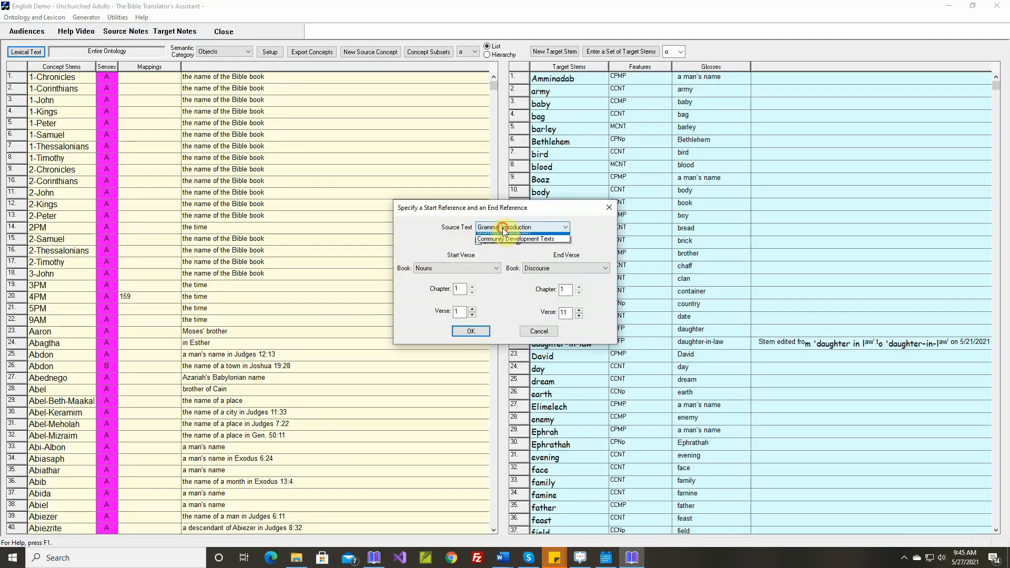
pyautogui.click(499, 245)
pyautogui.click(485, 268)
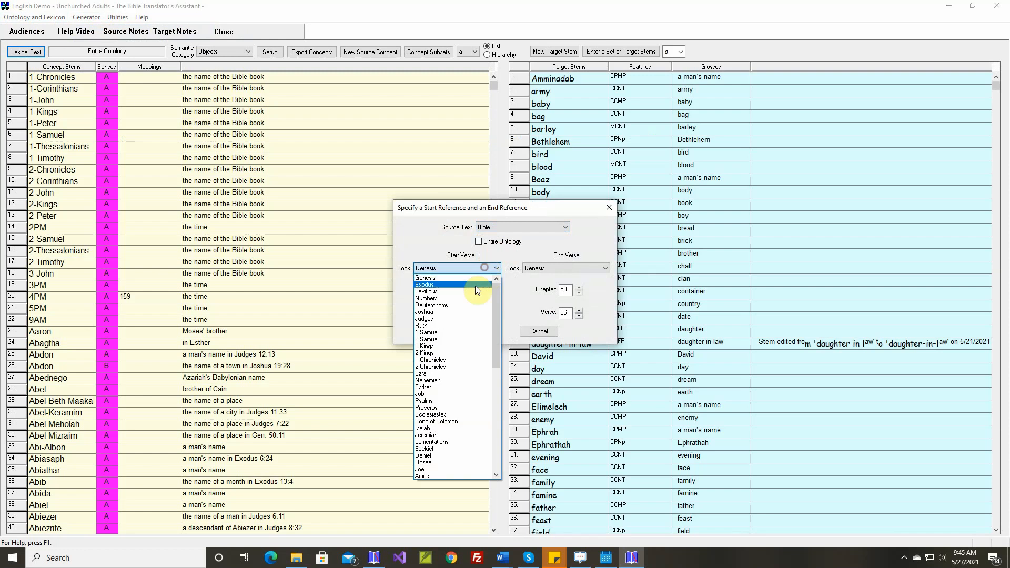
pyautogui.click(443, 326)
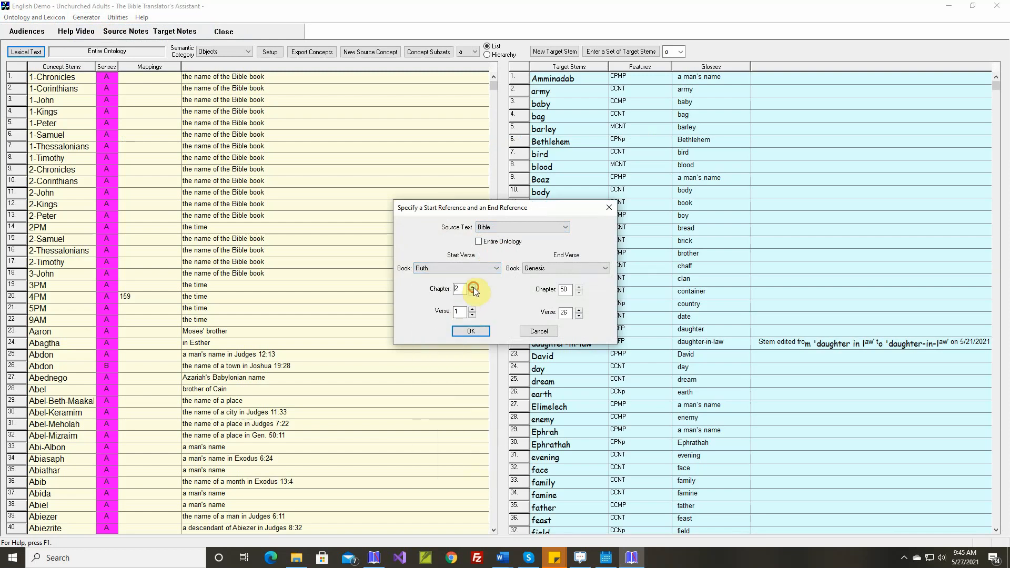
pyautogui.click(605, 268)
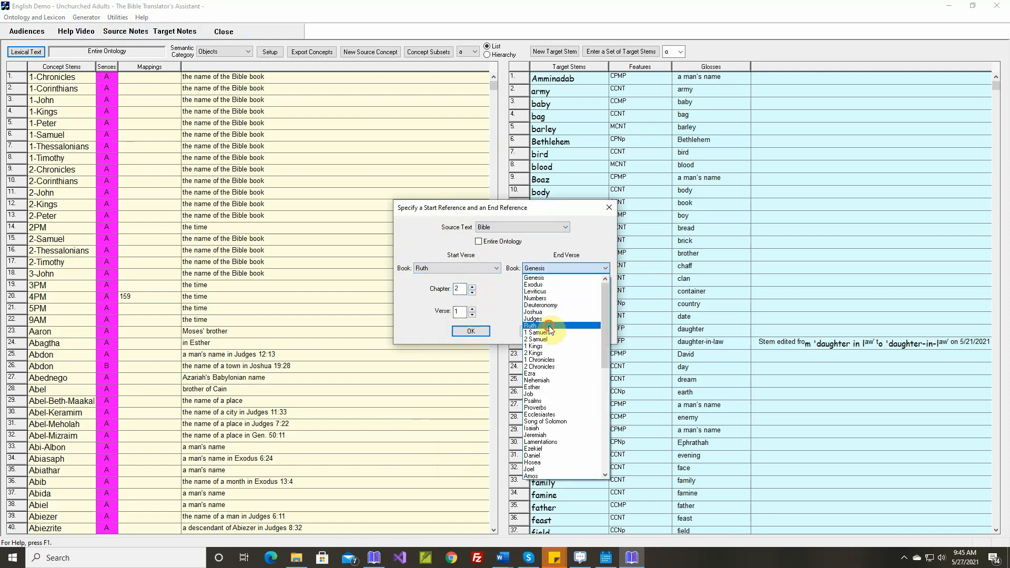
pyautogui.click(549, 326)
pyautogui.click(580, 293)
pyautogui.click(580, 294)
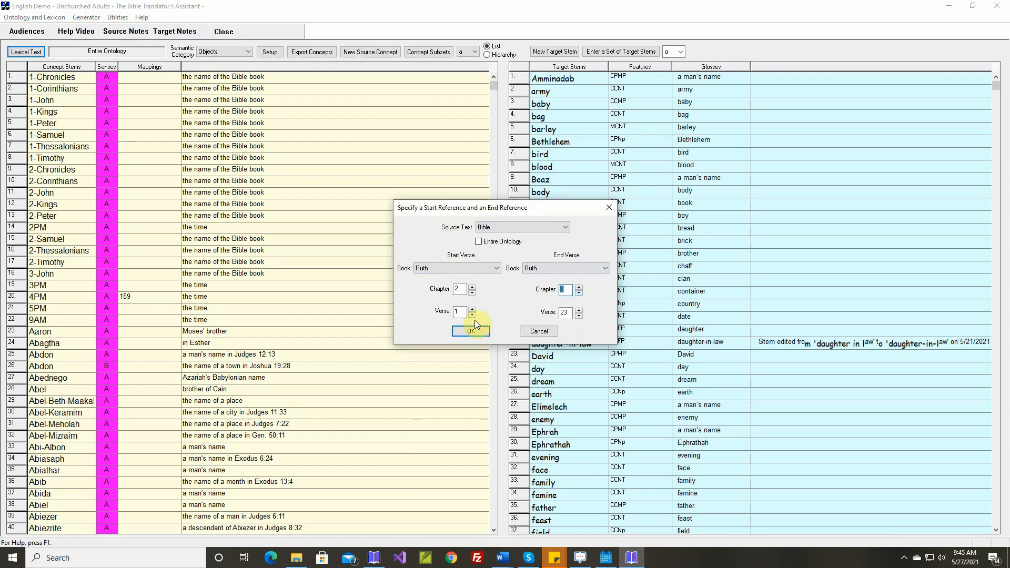
pyautogui.click(471, 331)
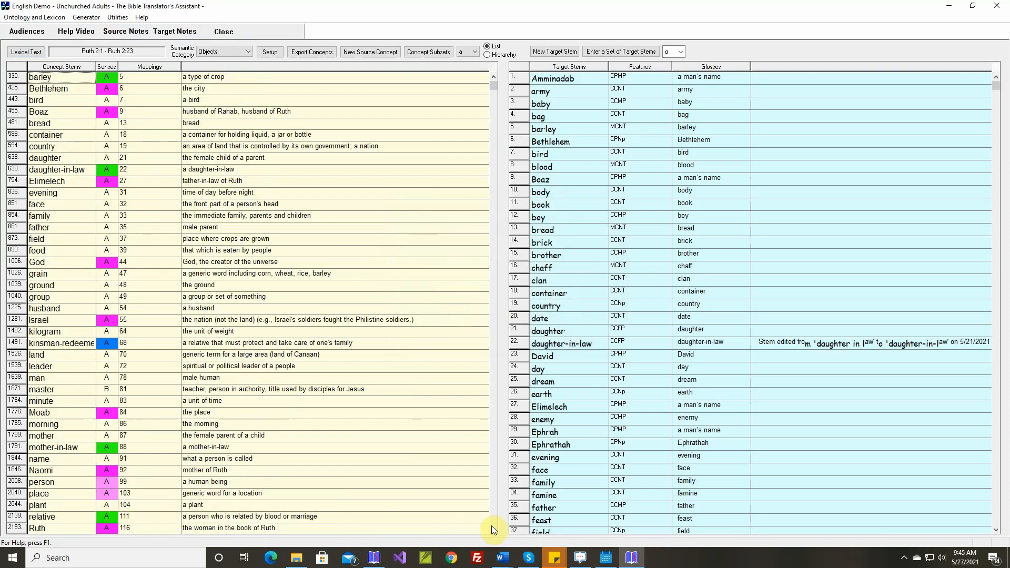
# Review the remaining Objects concepts for Ruth 2:1 - Ruth 2:23, and check the mappings of all Events concepts.
pyautogui.scroll(-5, 494, 524)
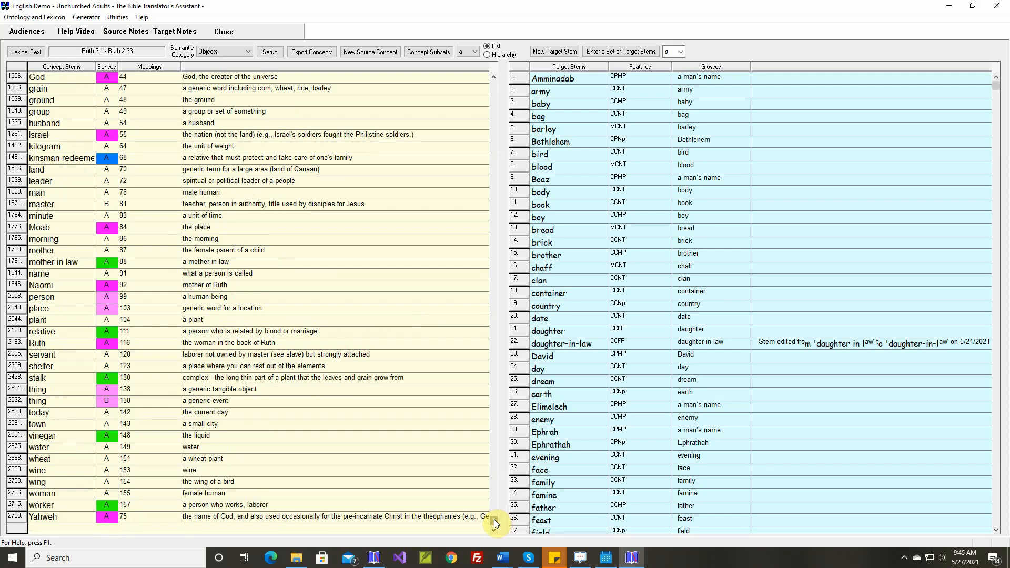
pyautogui.click(230, 48)
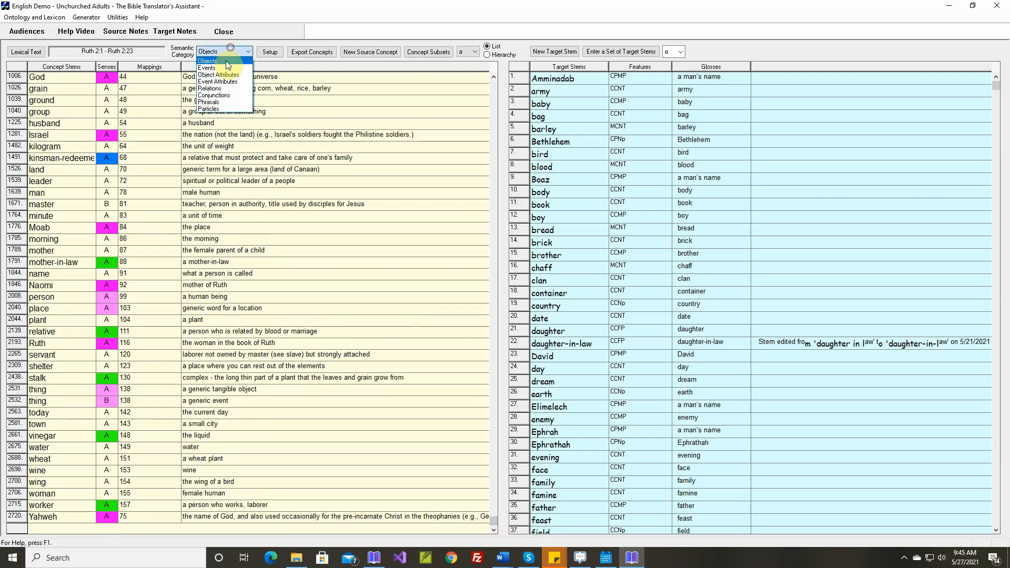
pyautogui.click(228, 67)
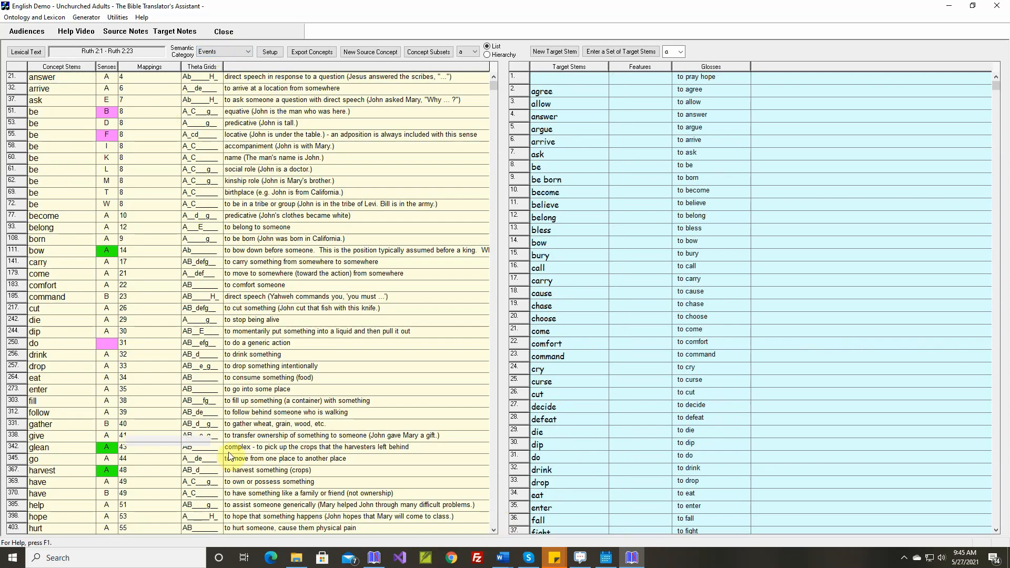
pyautogui.scroll(-10, 494, 521)
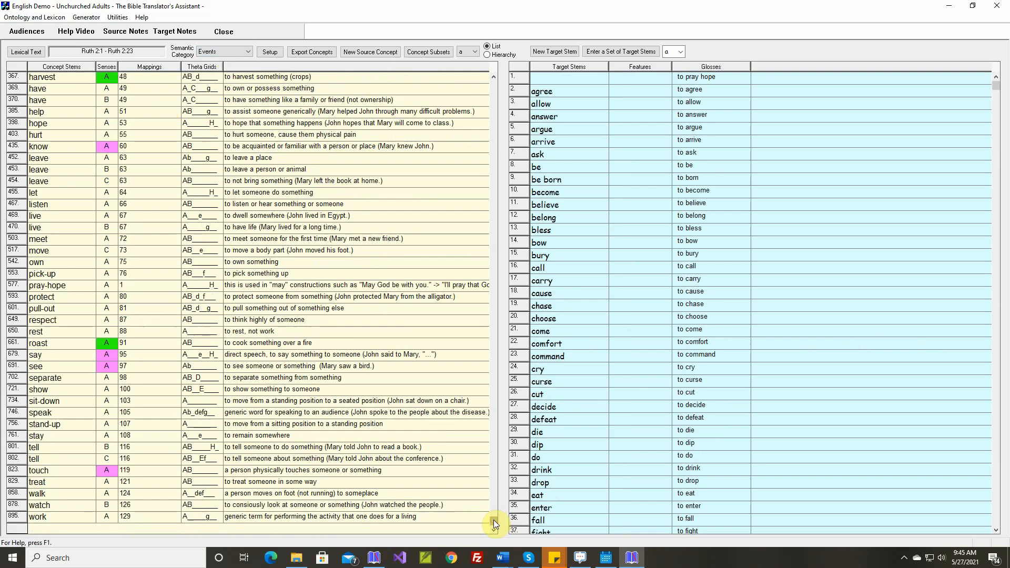
# Check the concept mappings of the Object Attributes, Event Attributes and Relations categories for Ruth 2:1 - Ruth 2:23.
pyautogui.click(223, 53)
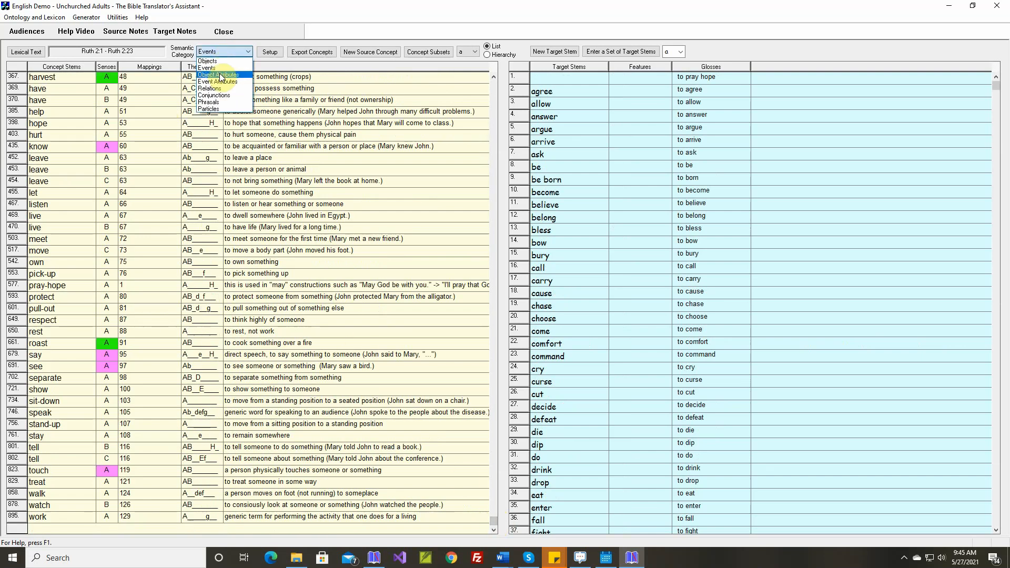
pyautogui.click(219, 75)
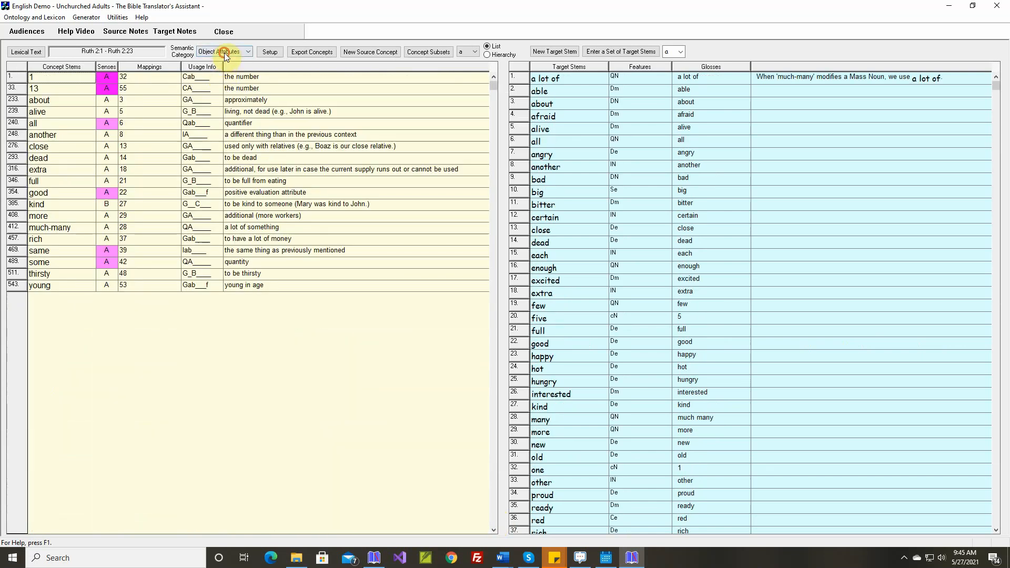
pyautogui.click(224, 52)
pyautogui.click(219, 81)
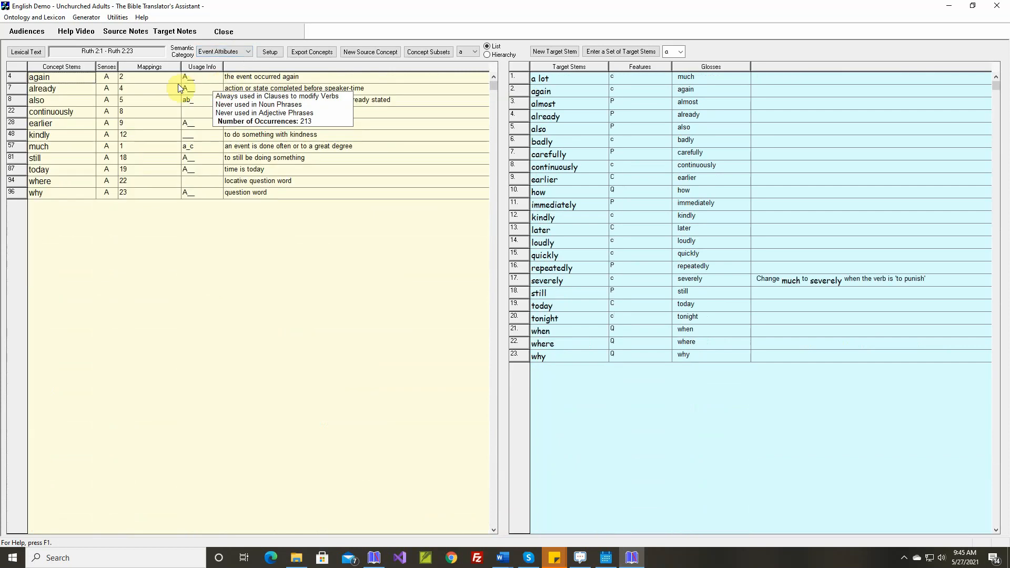
pyautogui.click(221, 51)
pyautogui.click(214, 90)
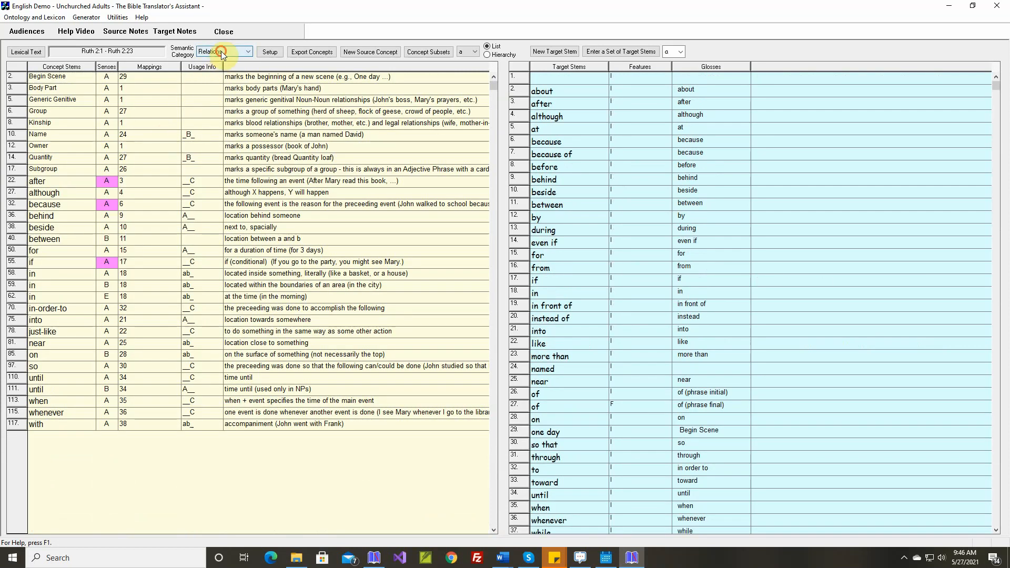
# Check the concept mappings of the Conjunctions, Phrasals and Particles categories for Ruth 2:1 - Ruth 2:23.
pyautogui.click(222, 53)
pyautogui.click(219, 82)
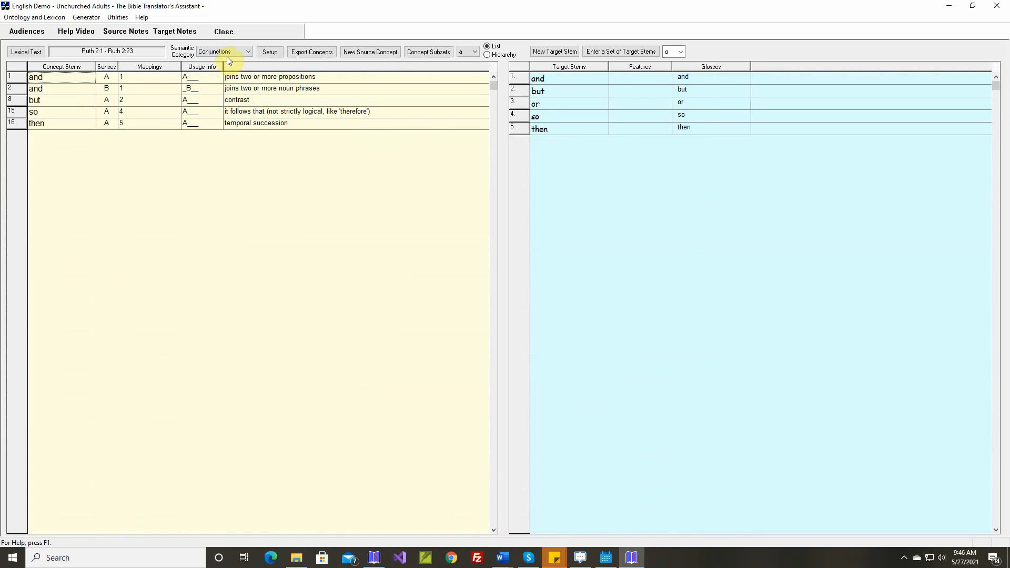
pyautogui.click(228, 59)
pyautogui.click(217, 99)
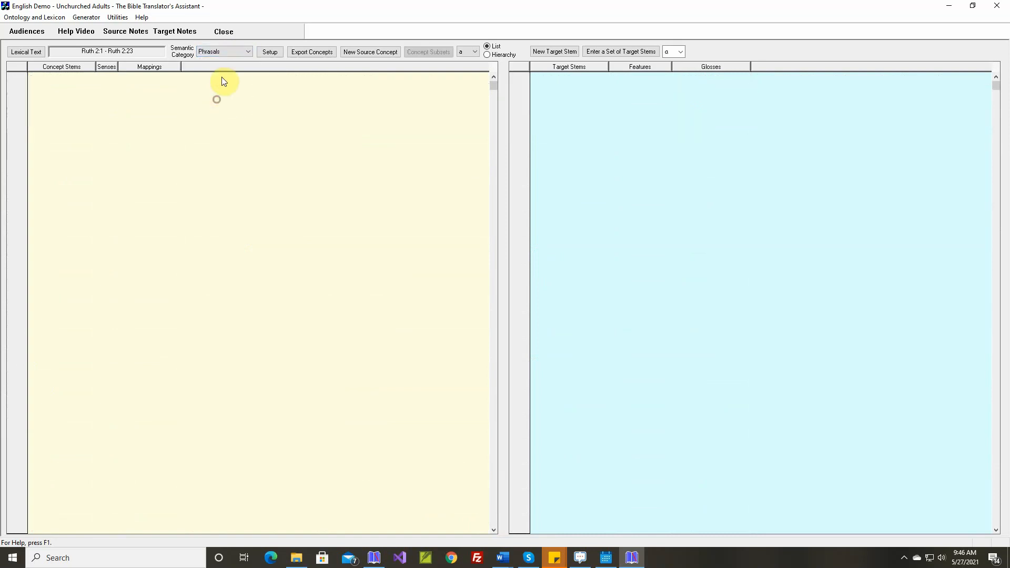
pyautogui.click(233, 52)
pyautogui.click(219, 109)
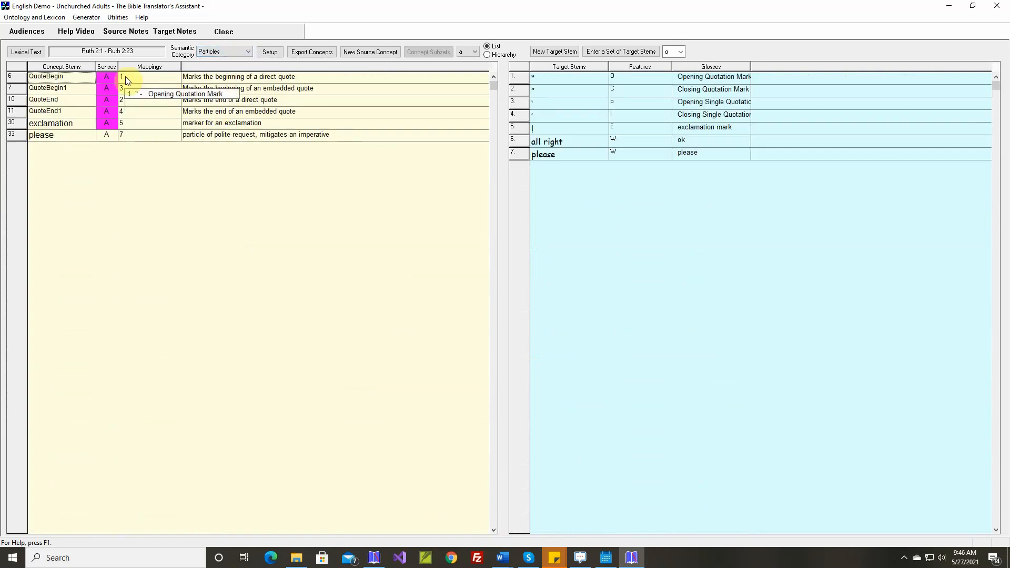
# Switch from the ontology and target lexicon to the generator.
pyautogui.click(89, 19)
pyautogui.click(101, 30)
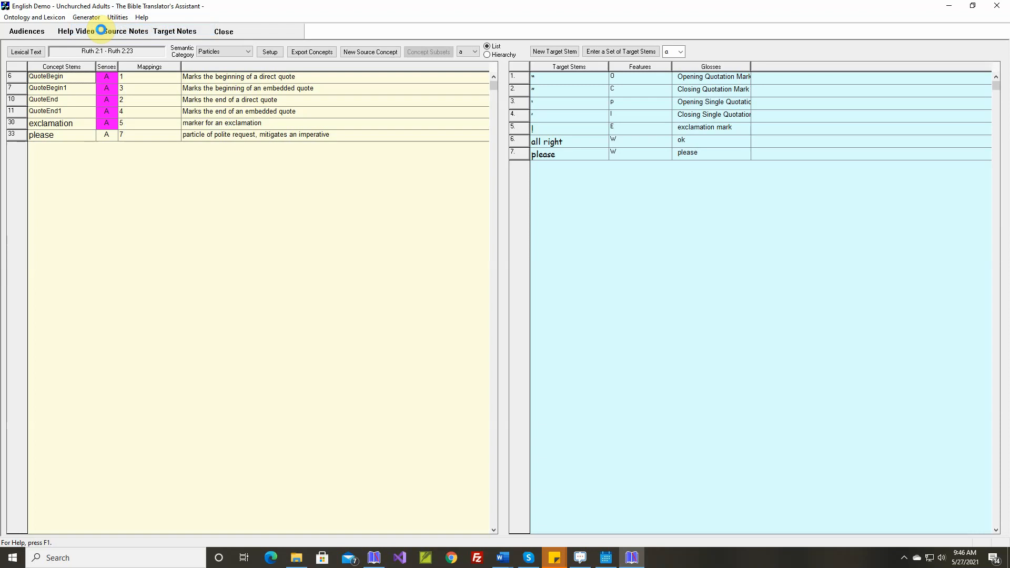